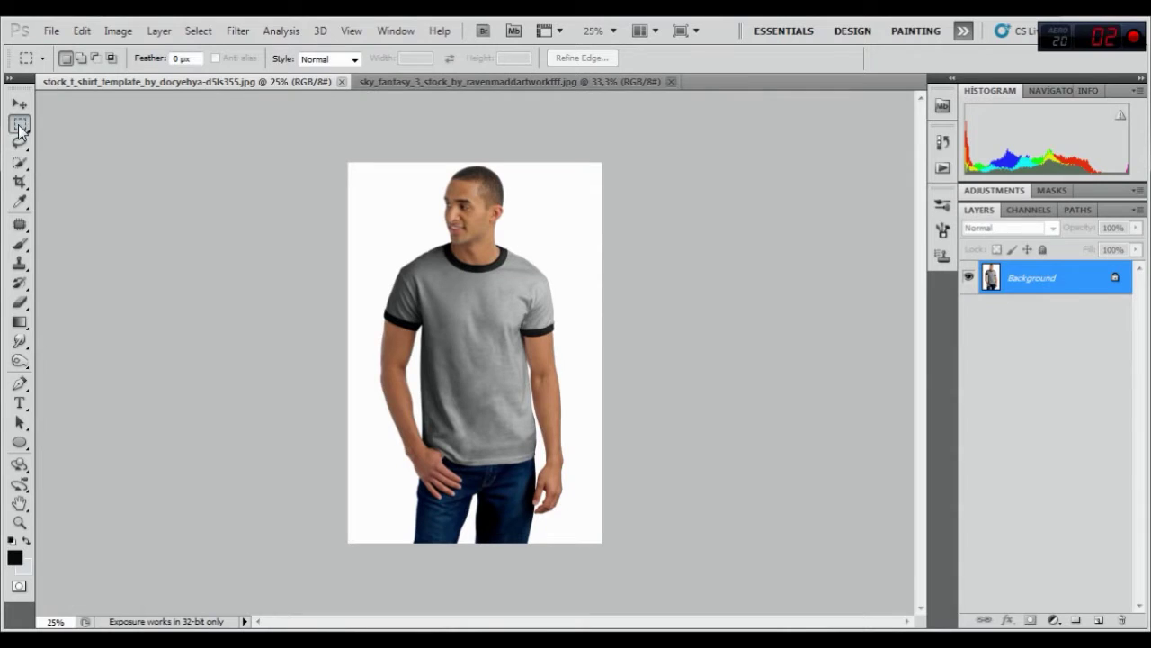
Drag the t-shirt photo into the galaxy document as Layer 1 and position it so his head shows
left_click(19, 103)
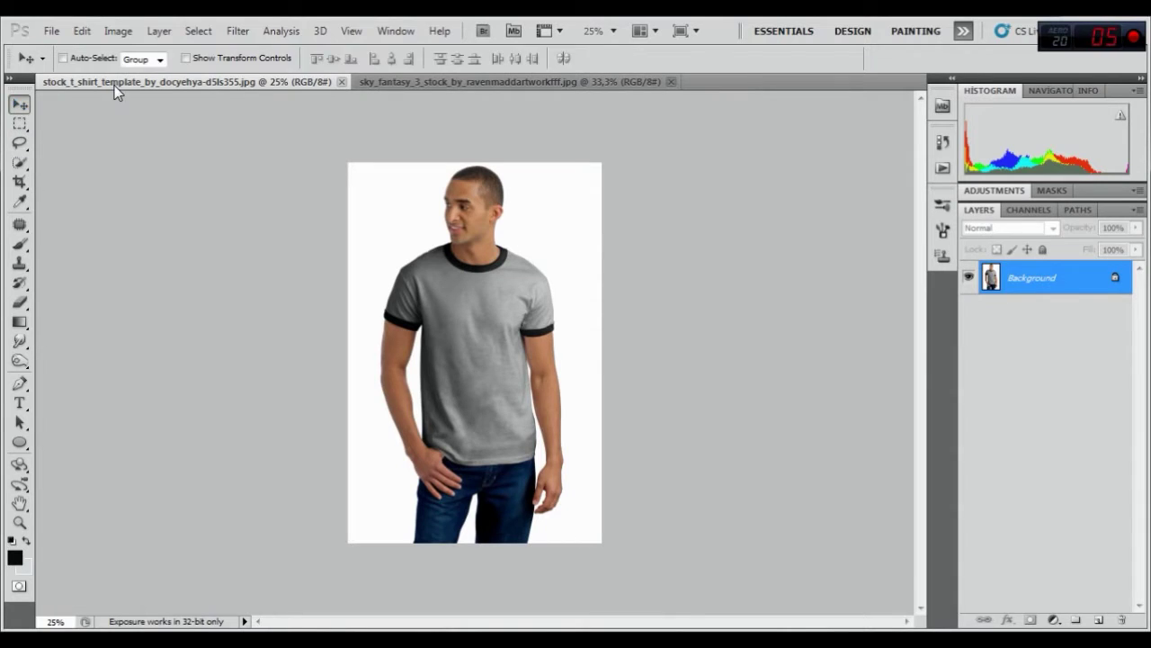
left_click_drag(114, 82, 209, 208)
left_click_drag(149, 254, 408, 269)
left_click(231, 108)
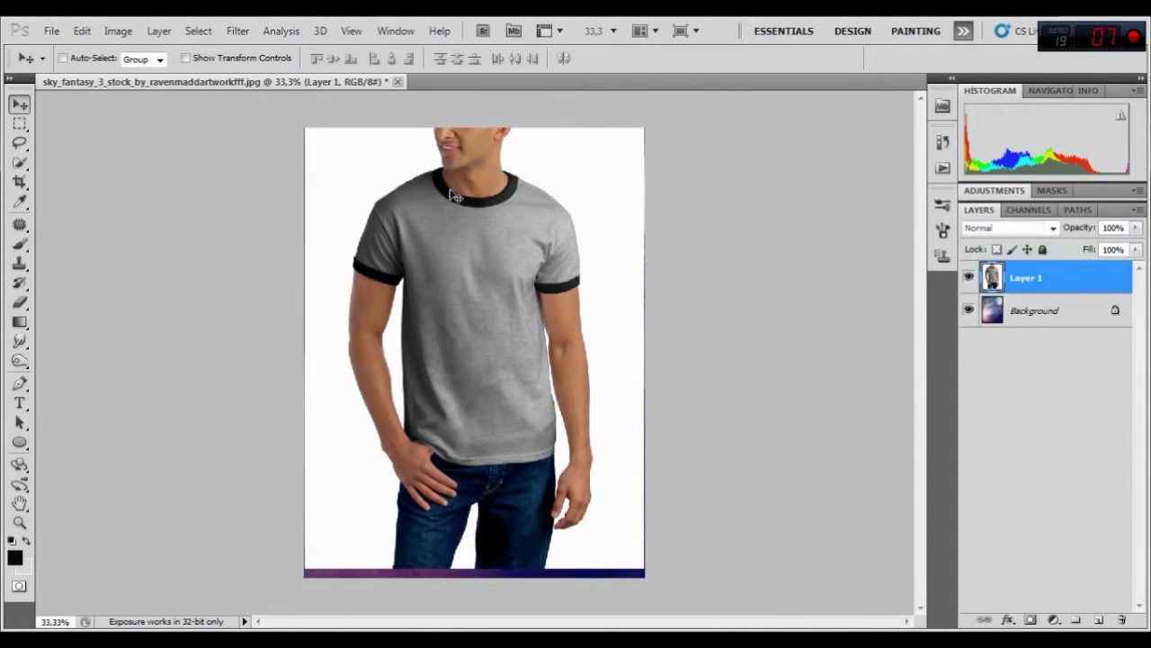
left_click_drag(450, 191, 445, 267)
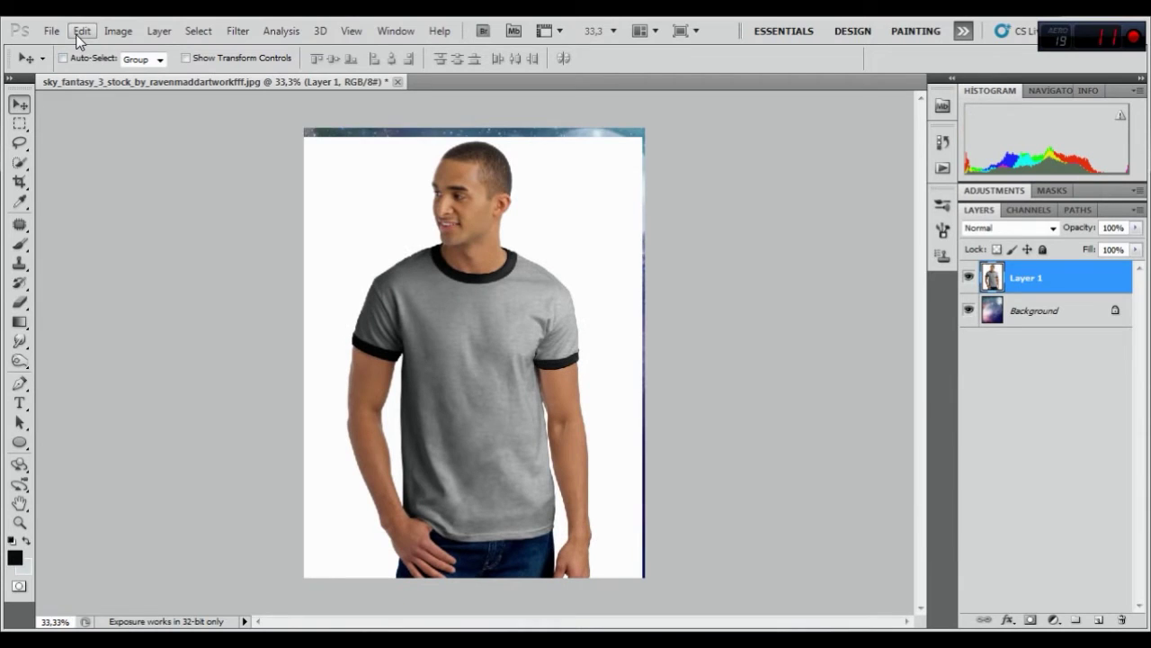
Free Transform the man layer to about 85%, centre it, and commit
left_click(82, 31)
left_click(162, 349)
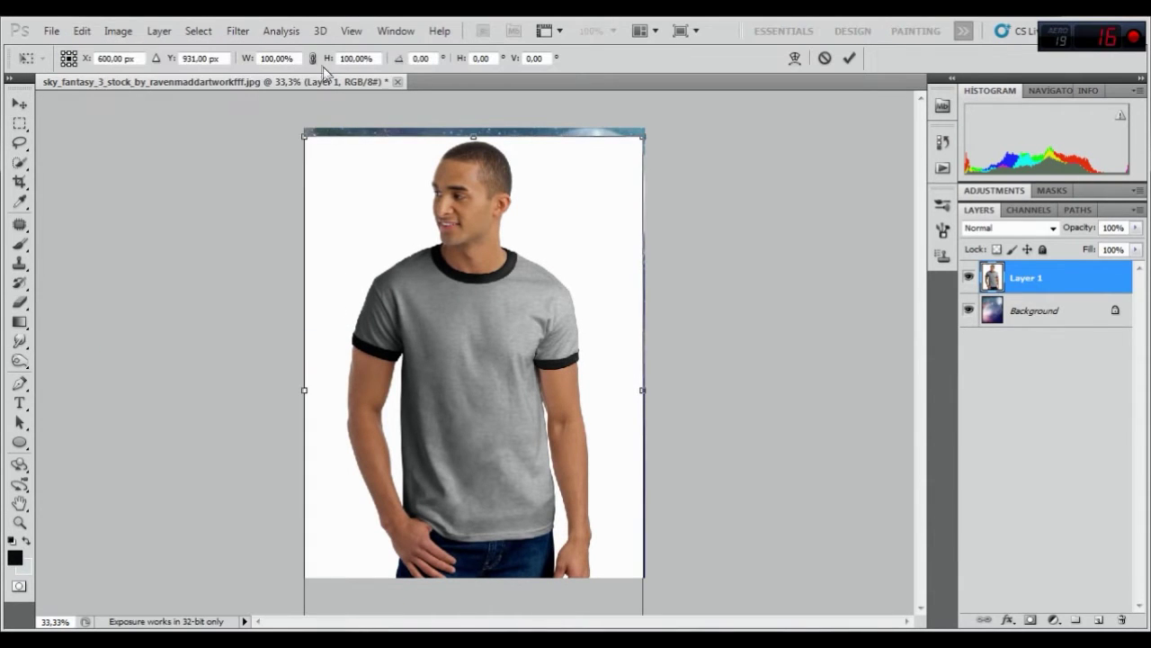
left_click_drag(642, 137, 570, 236)
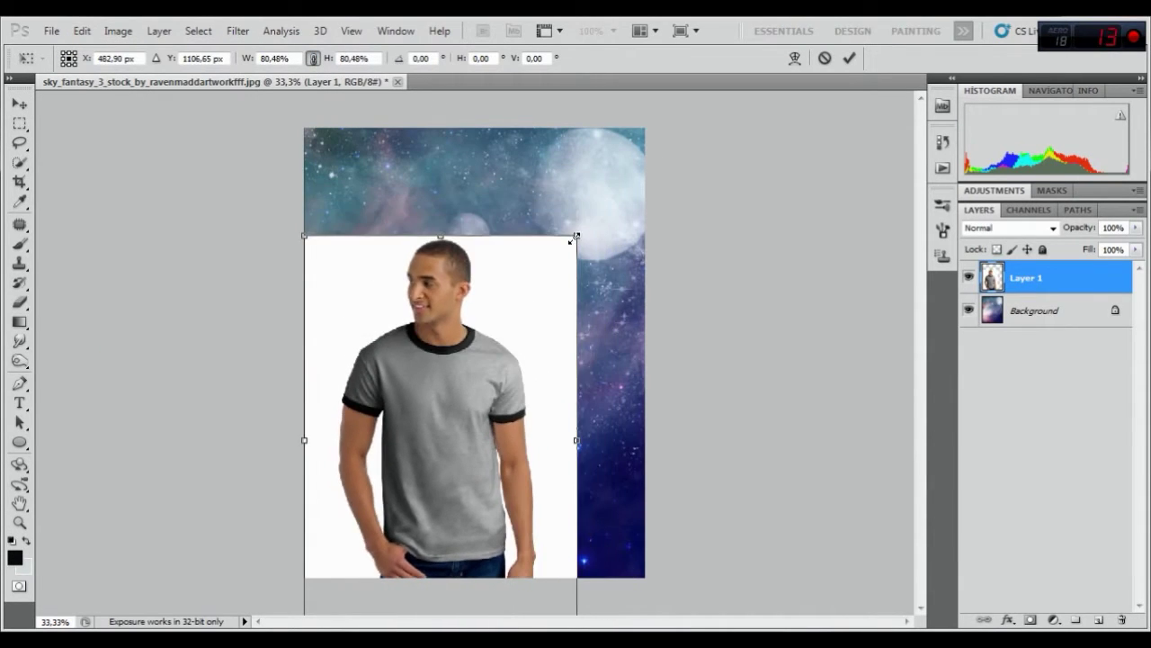
mouse_move(516, 334)
left_mouse_down()
mouse_move(546, 294)
mouse_move(539, 282)
mouse_move(540, 293)
left_mouse_up()
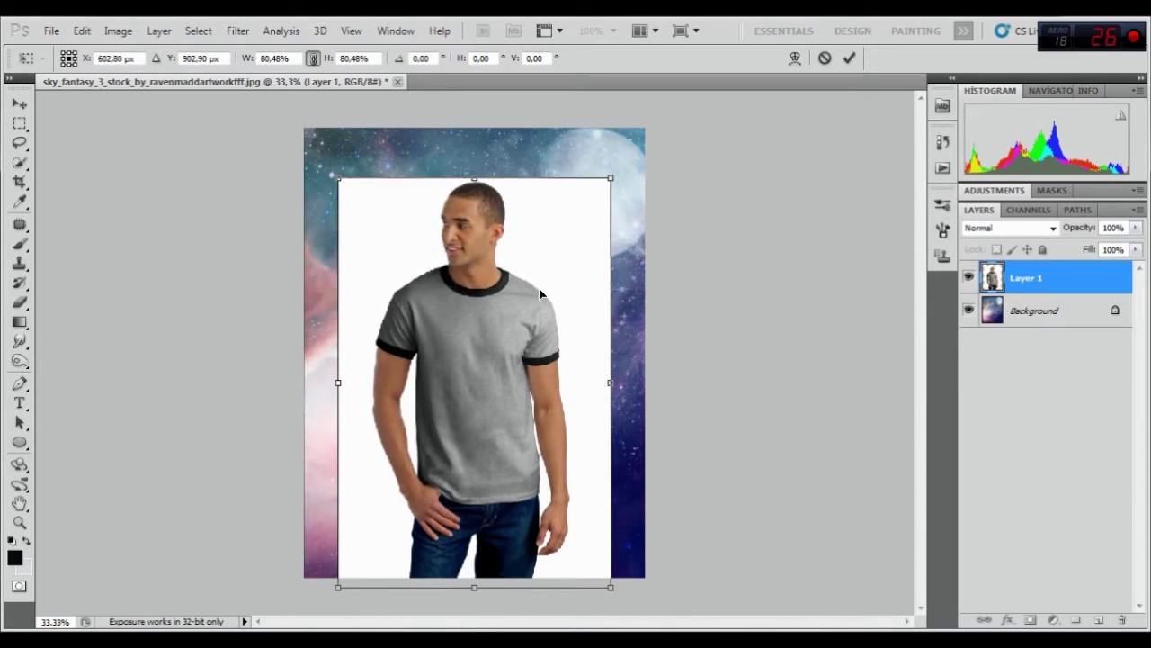
left_click_drag(610, 173, 624, 158)
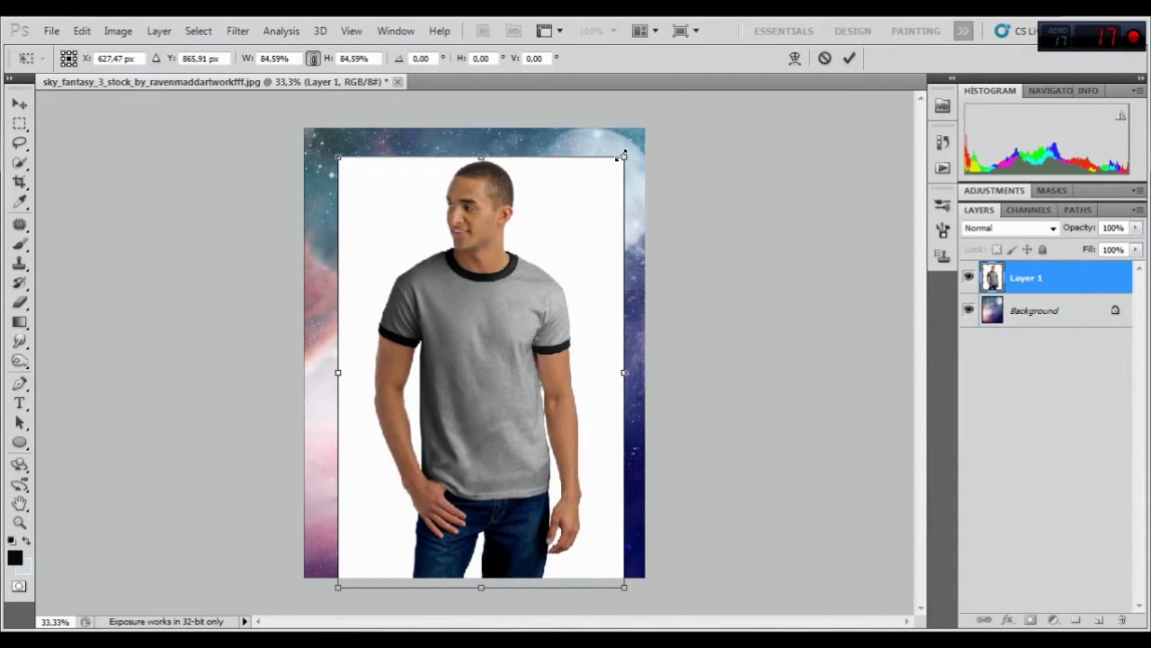
left_click(849, 59)
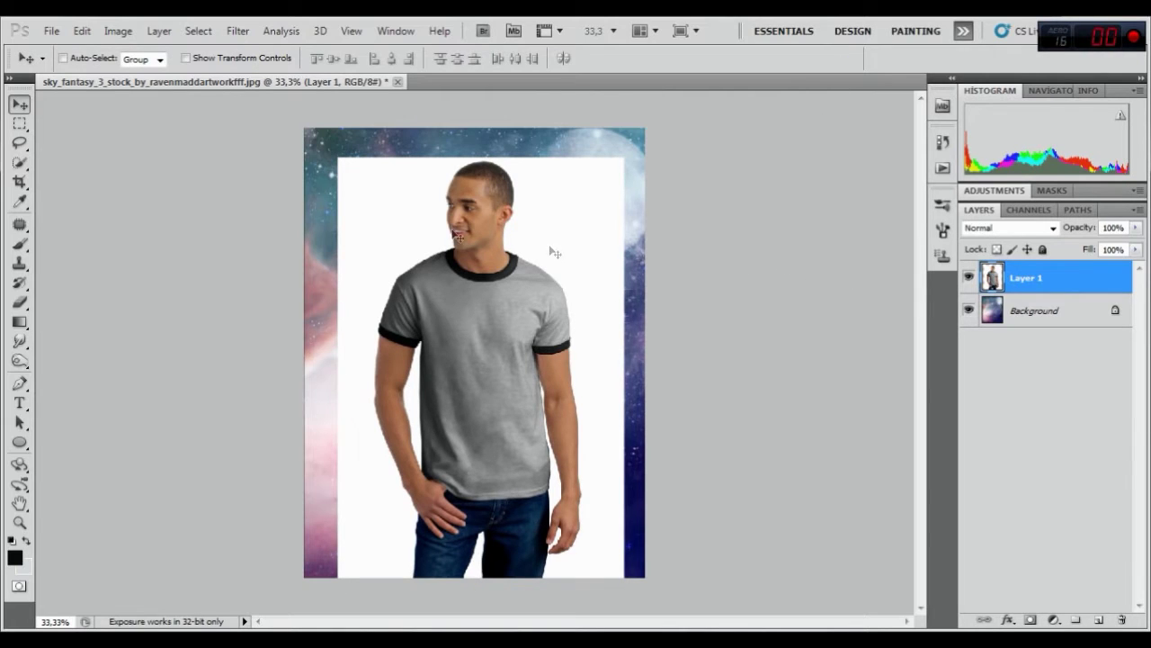
left_click(20, 162)
Select the man's t-shirt with the Quick Selection tool
left_click(72, 178)
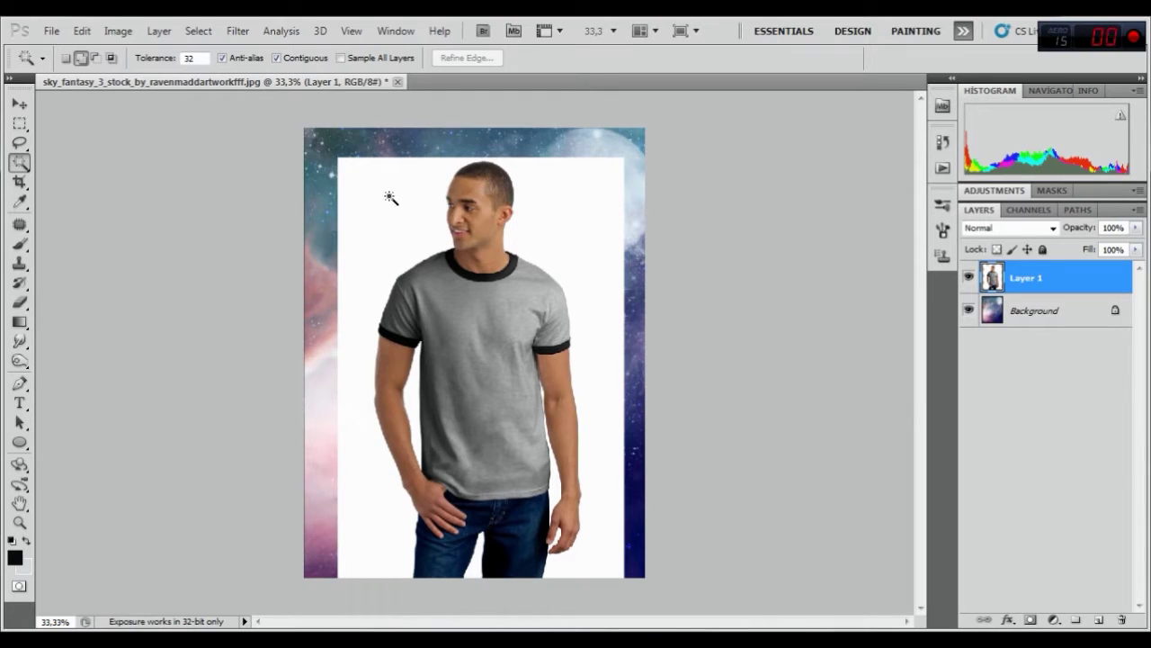
left_click(19, 164)
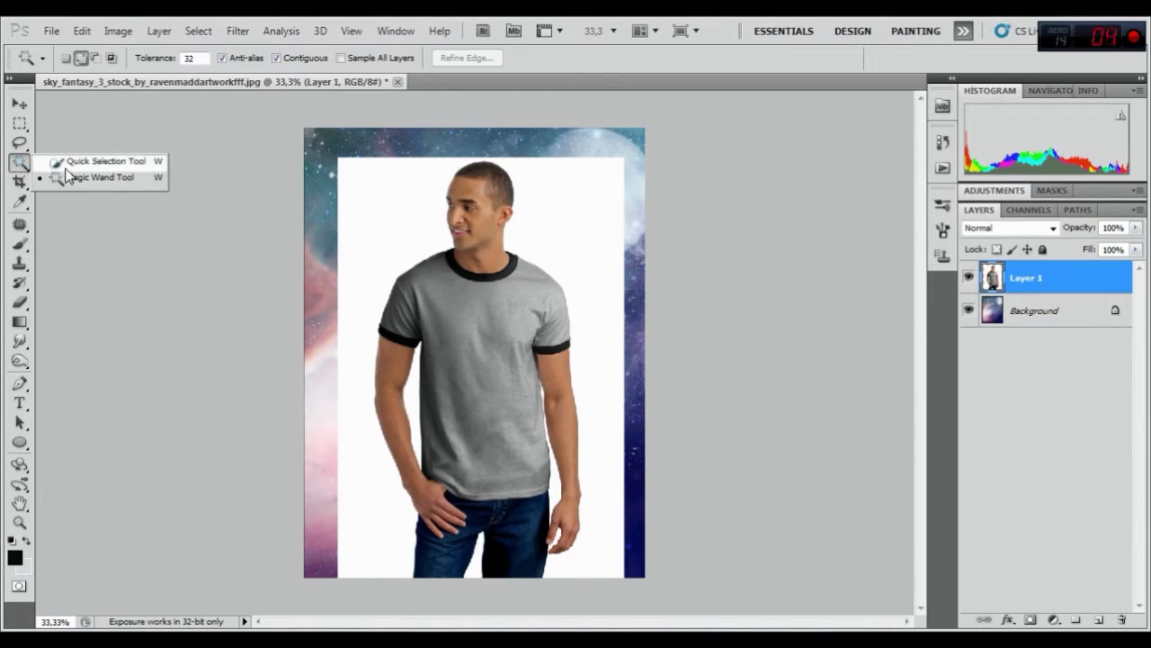
left_click(59, 160)
mouse_move(466, 171)
left_mouse_down()
mouse_move(501, 333)
mouse_move(501, 401)
left_mouse_up()
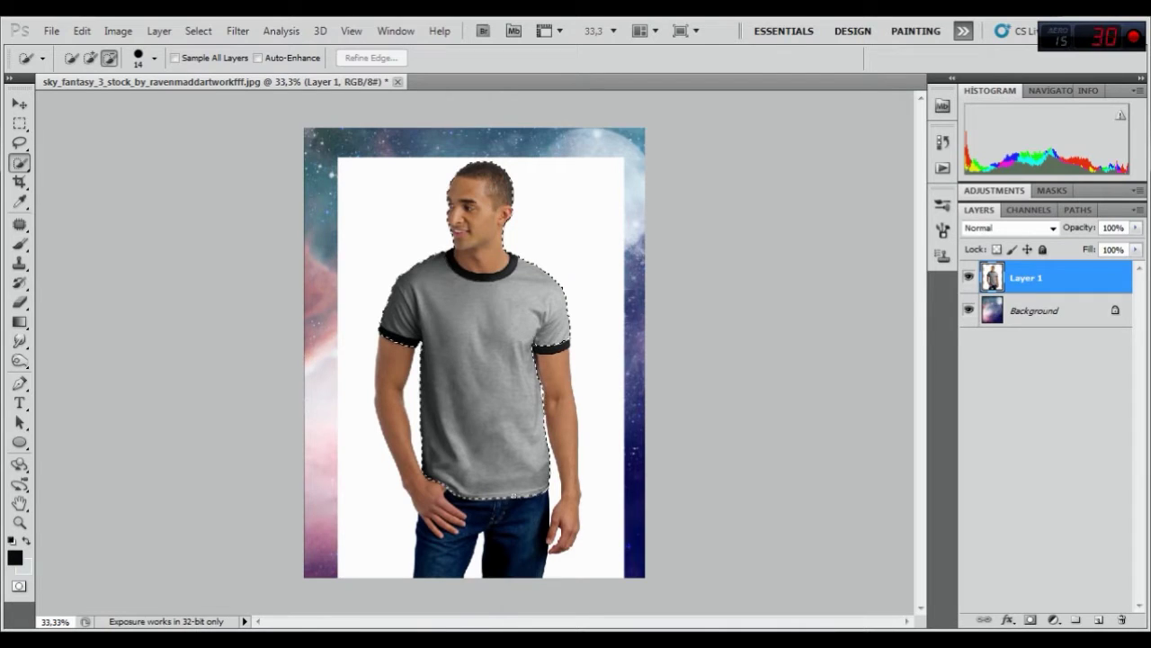
left_click_drag(513, 494, 515, 496)
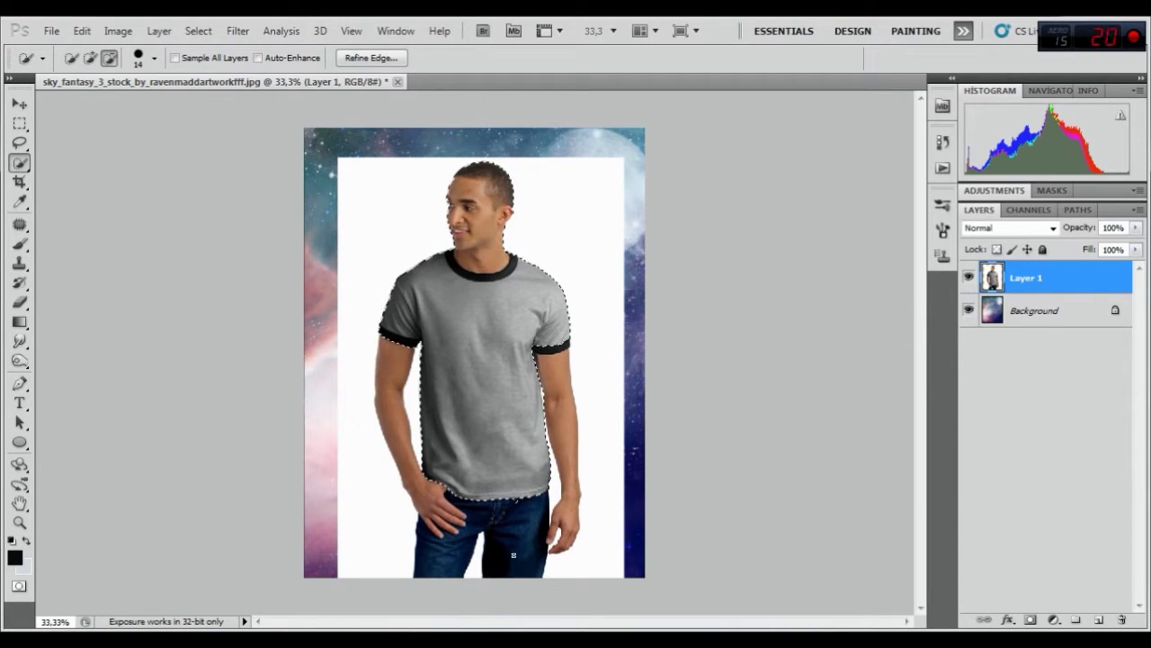
Extend the selection to the jeans, both hands and both arms, removing stray areas
left_click(516, 491)
key("alt")
mouse_move(509, 471)
left_mouse_down()
mouse_move(509, 533)
mouse_move(524, 493)
left_mouse_up()
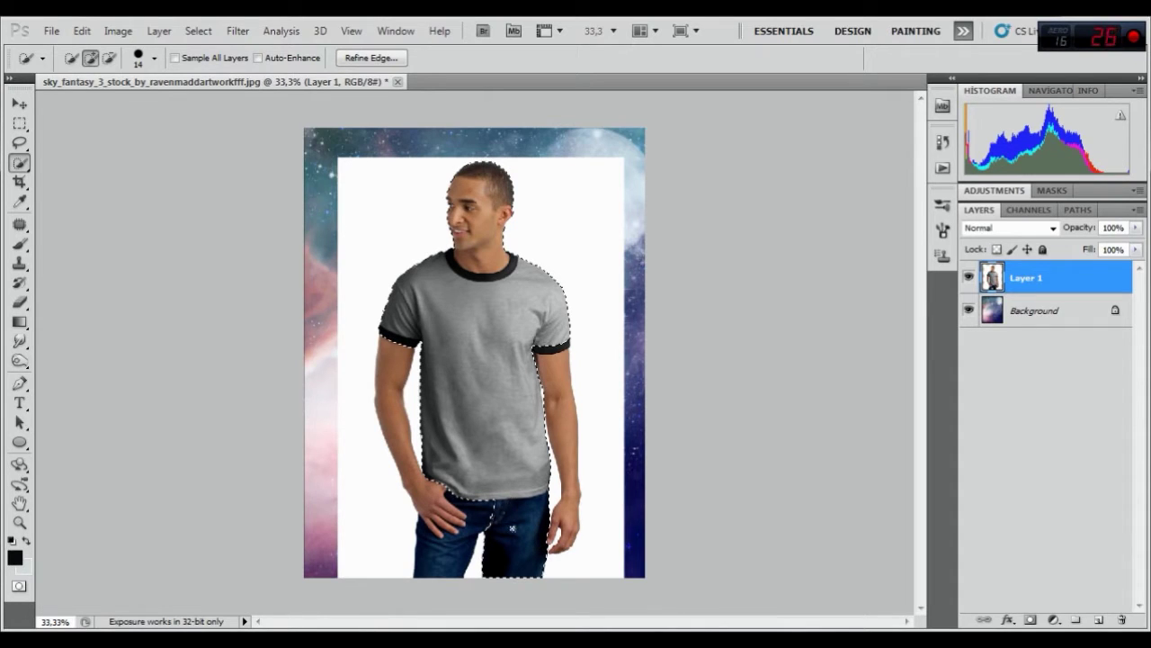
left_click_drag(482, 476, 444, 558)
left_click_drag(439, 515, 423, 488)
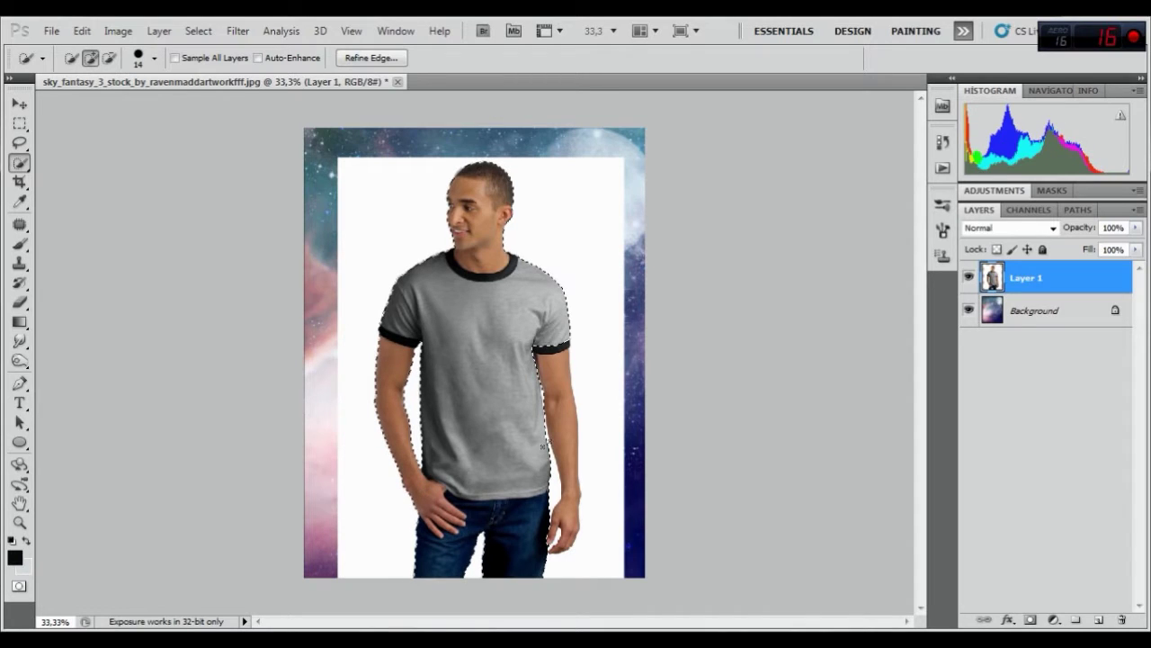
left_click_drag(557, 369, 555, 396)
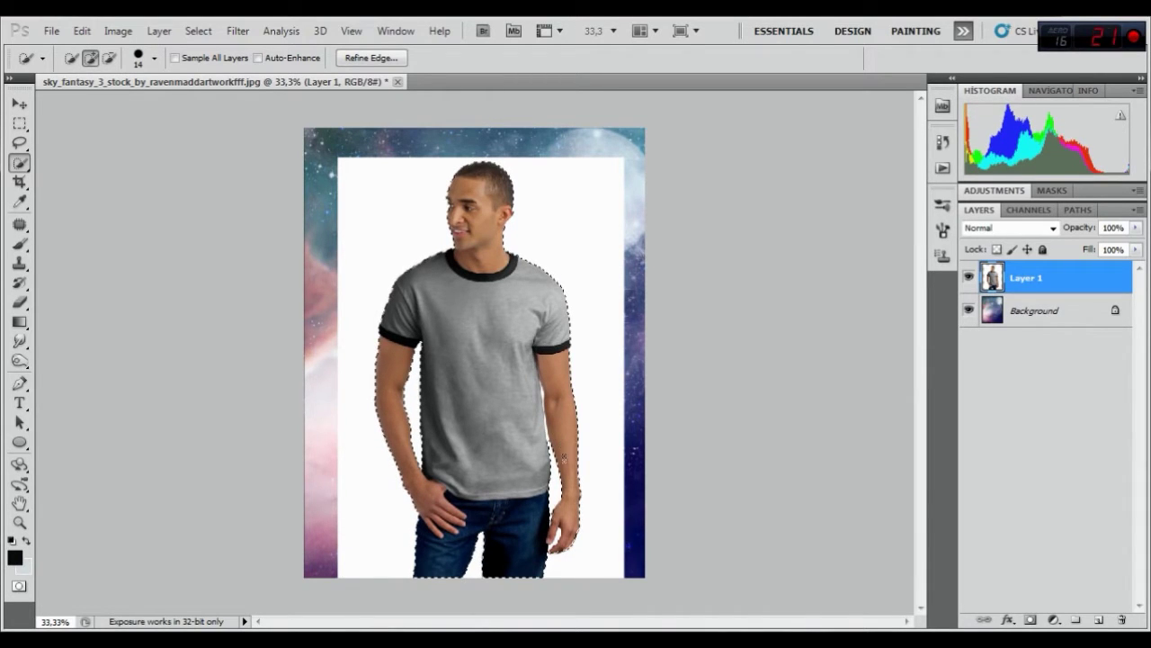
scroll(513, 489, "up", 1)
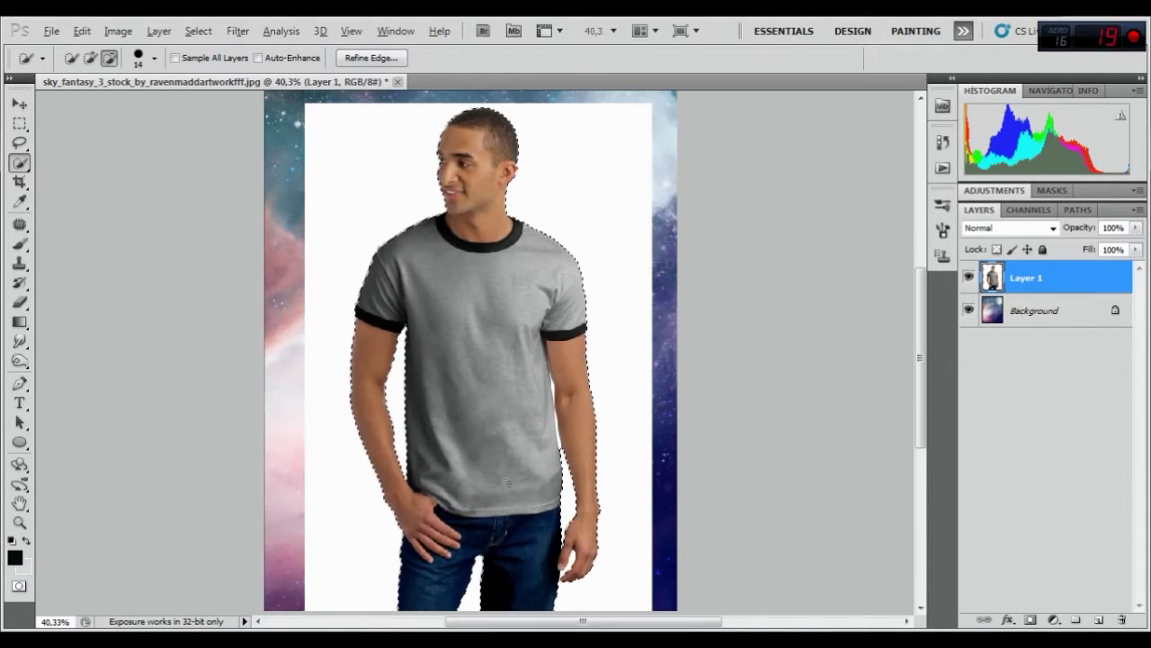
scroll(456, 141, "up", 2)
scroll(456, 141, "up", 3)
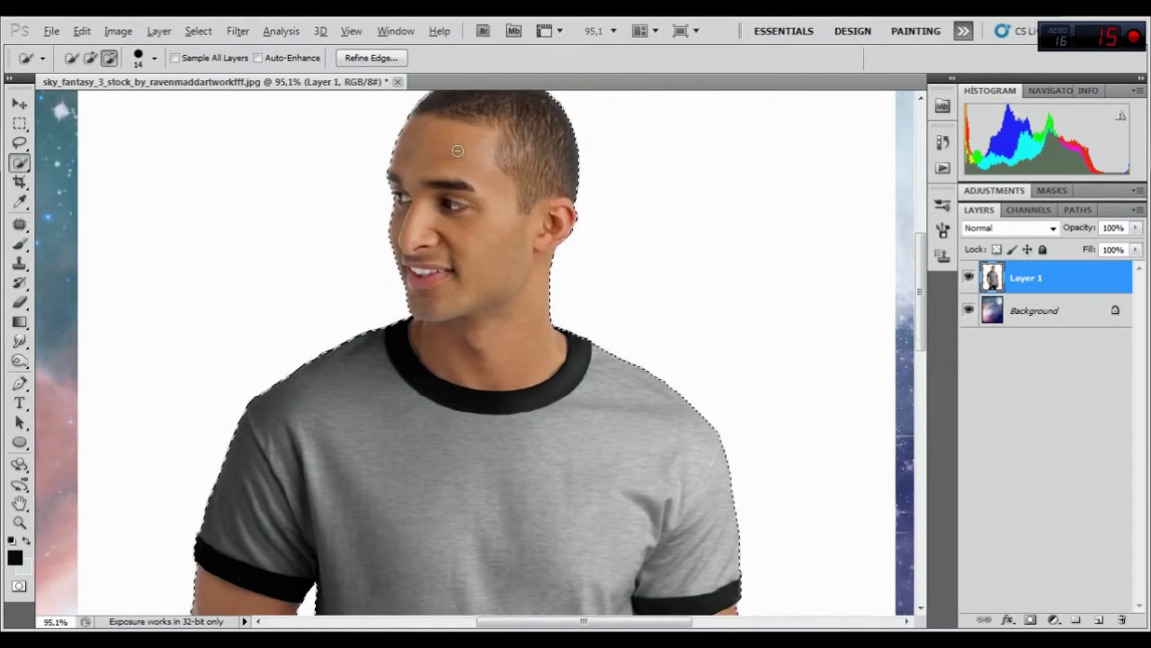
scroll(456, 144, "up", 1)
scroll(457, 153, "down", 2)
scroll(458, 170, "down", 2)
scroll(457, 171, "down", 2)
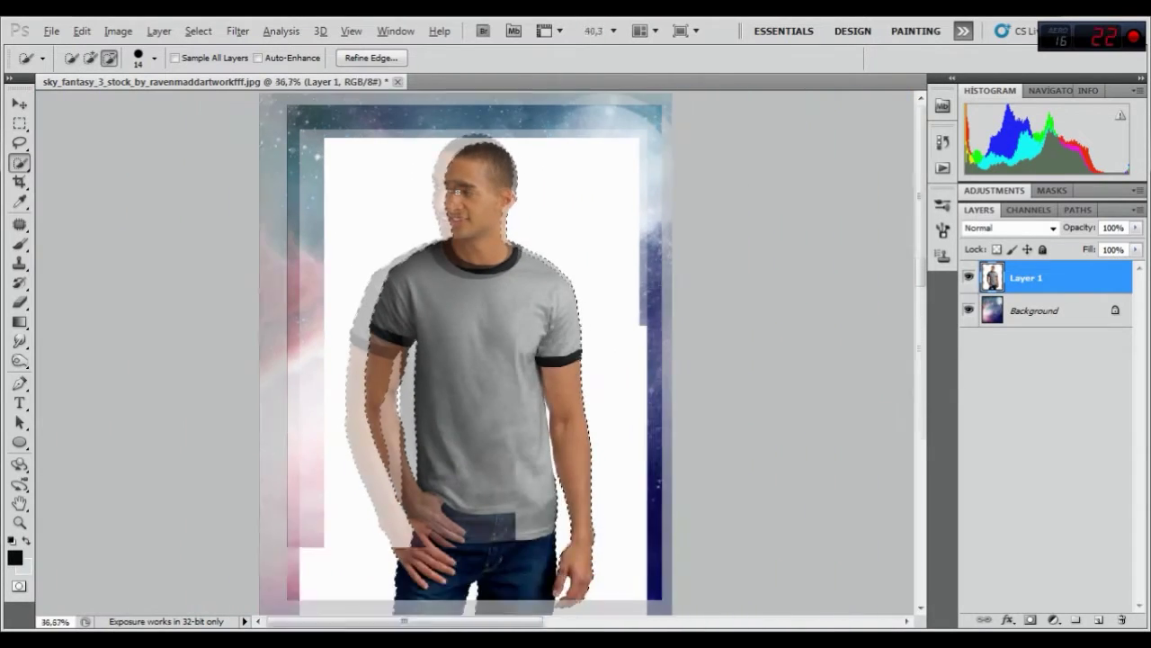
scroll(506, 403, "up", 1)
scroll(508, 402, "down", 1)
scroll(509, 401, "up", 1)
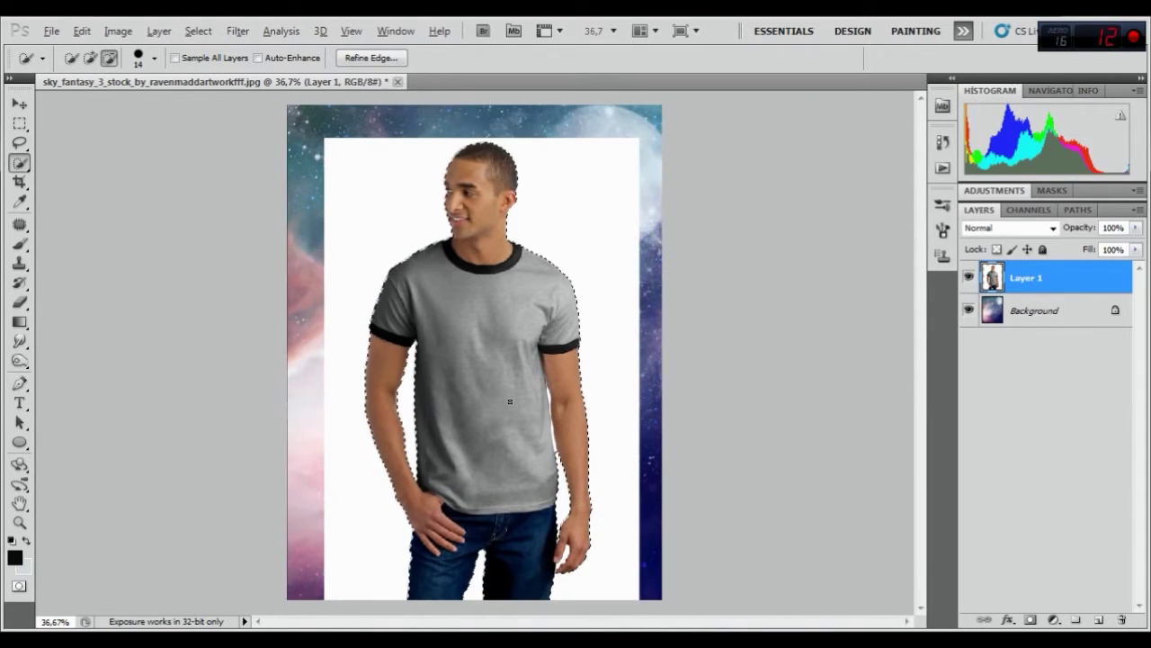
Refine the edge with Smart Radius about 1.2 px and 73% decontamination, output to a masked new layer
left_click(370, 58)
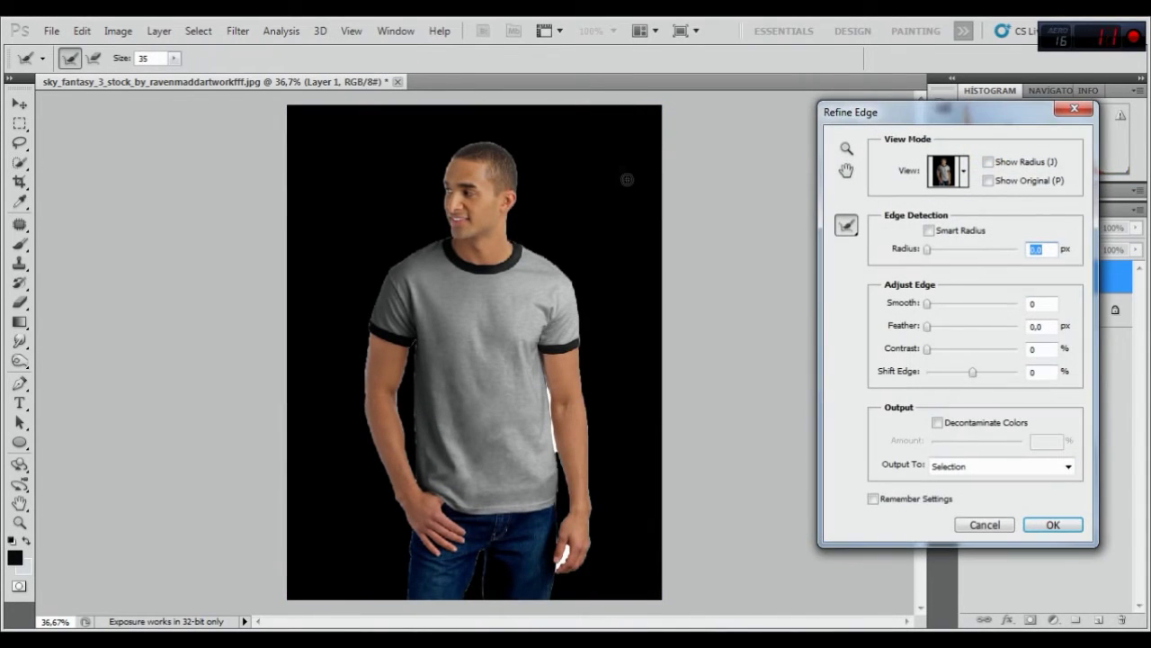
left_click(931, 231)
left_click_drag(928, 250, 932, 251)
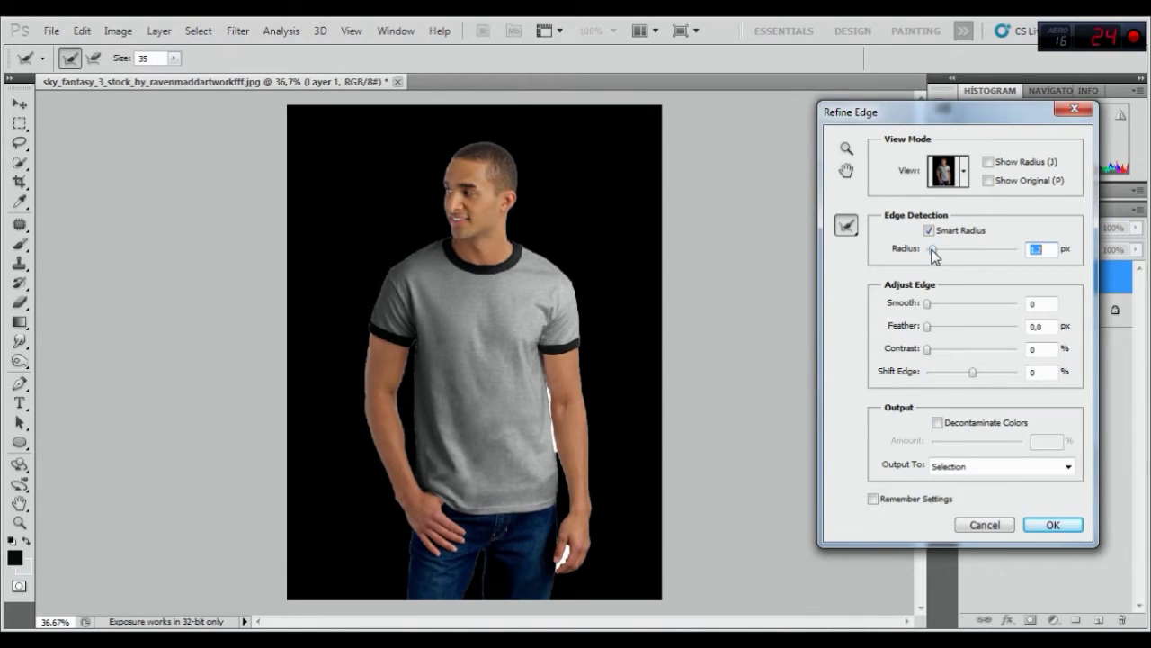
left_click(938, 422)
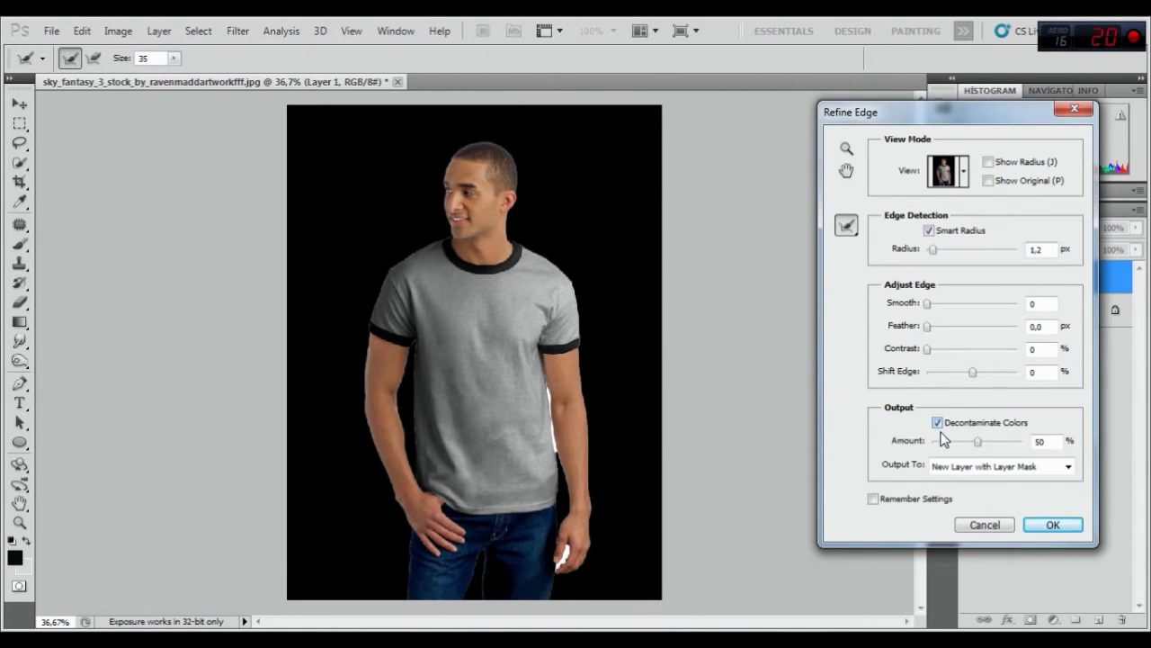
left_click_drag(977, 446, 997, 439)
left_click(927, 303)
key("alt")
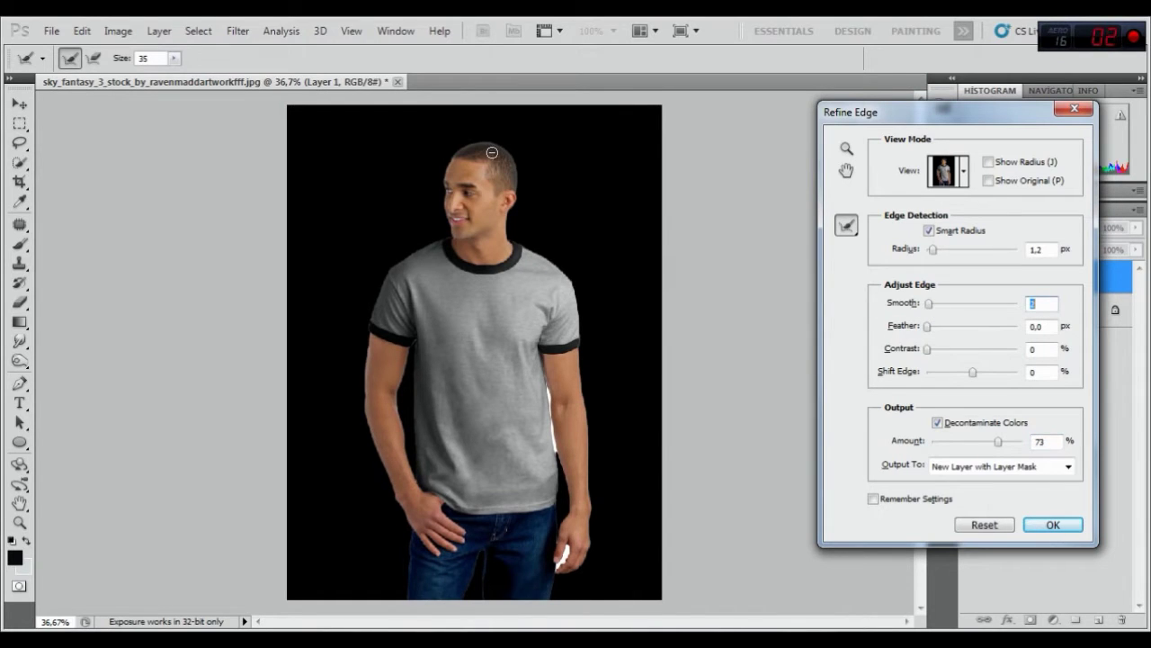
left_click(1052, 526)
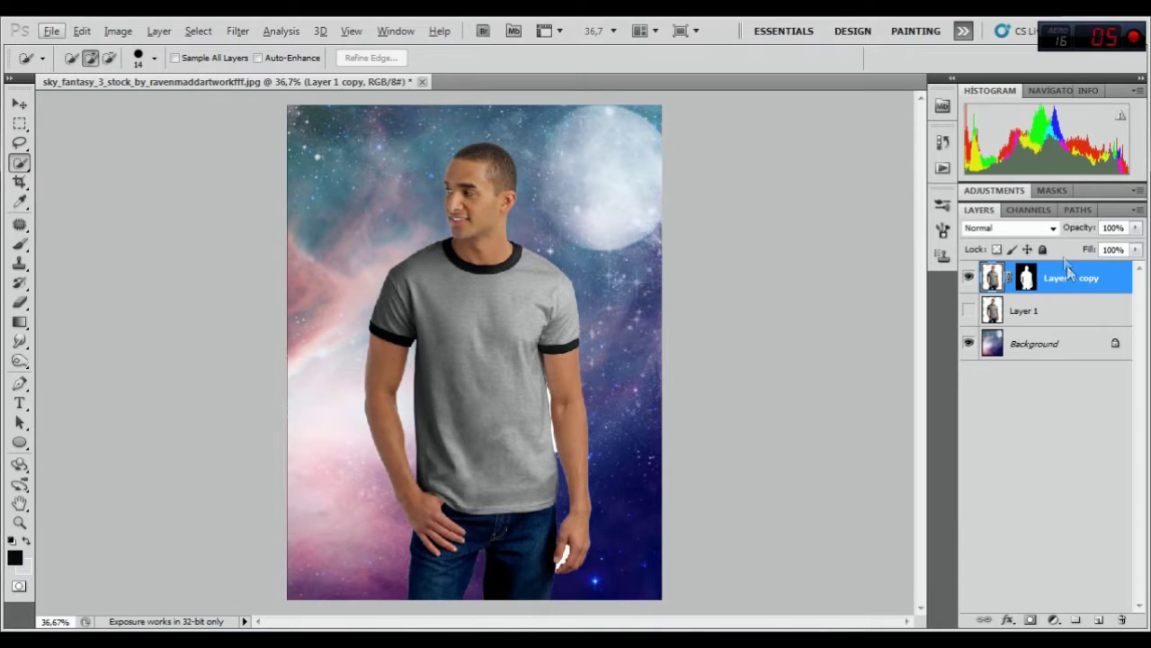
left_click(1027, 277)
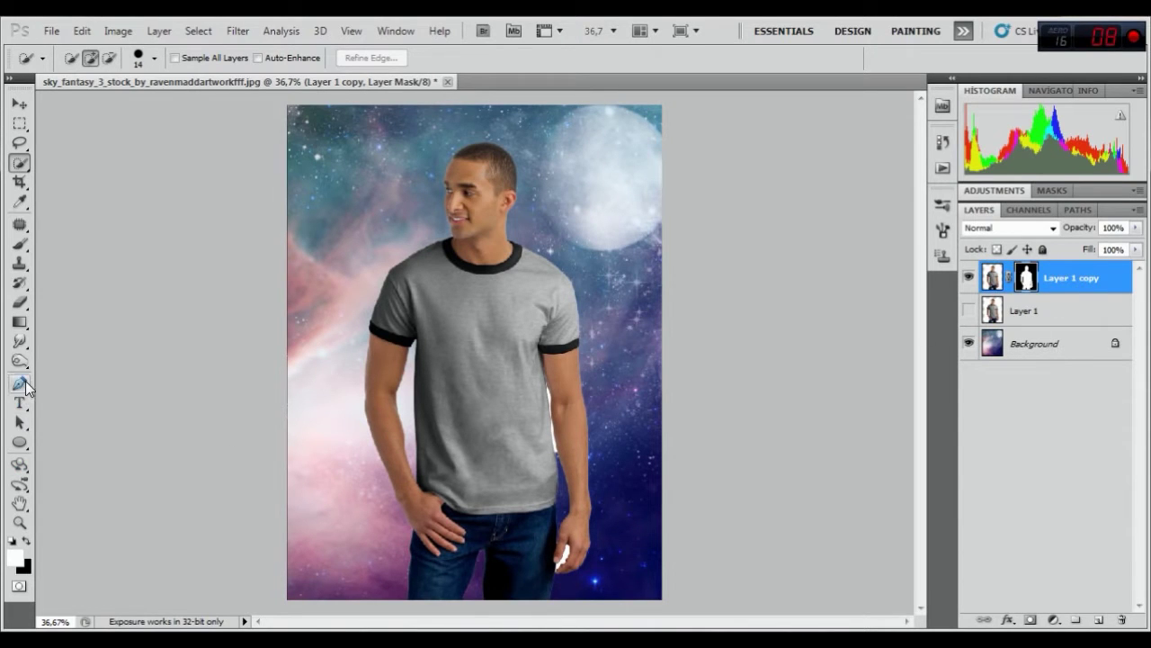
With the Pen tool, start a curved path around the man's hand
left_click(19, 384)
scroll(545, 580, "up", 1)
scroll(545, 580, "up", 2)
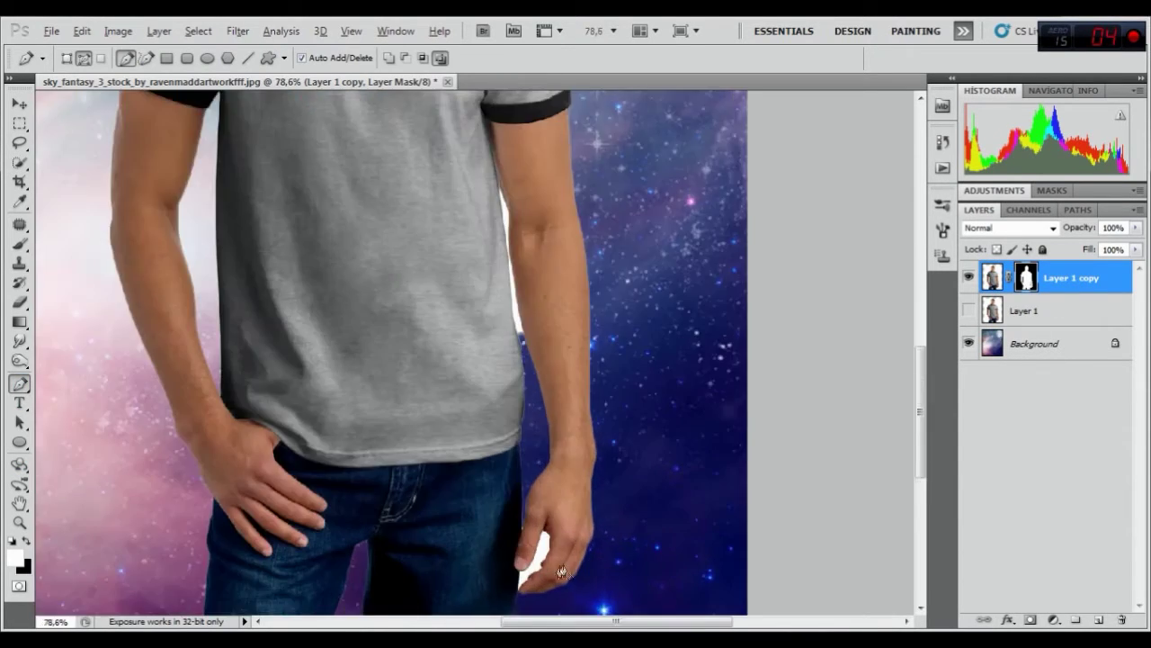
scroll(545, 580, "up", 2)
scroll(545, 580, "up", 1)
scroll(558, 522, "up", 1)
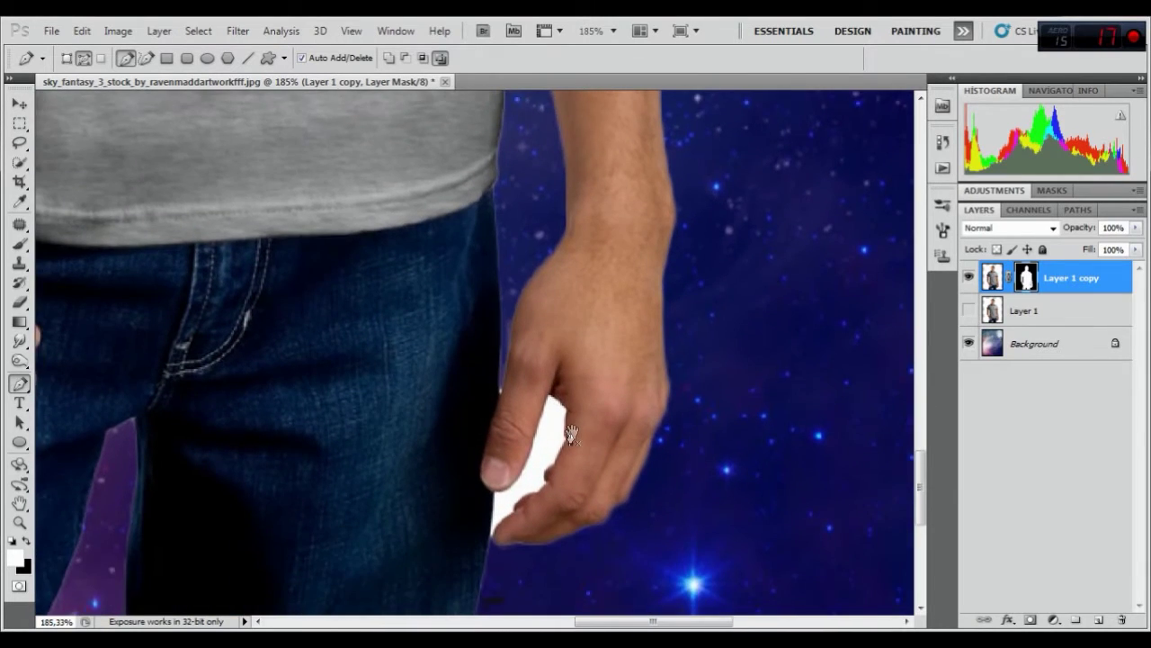
scroll(558, 450, "up", 1)
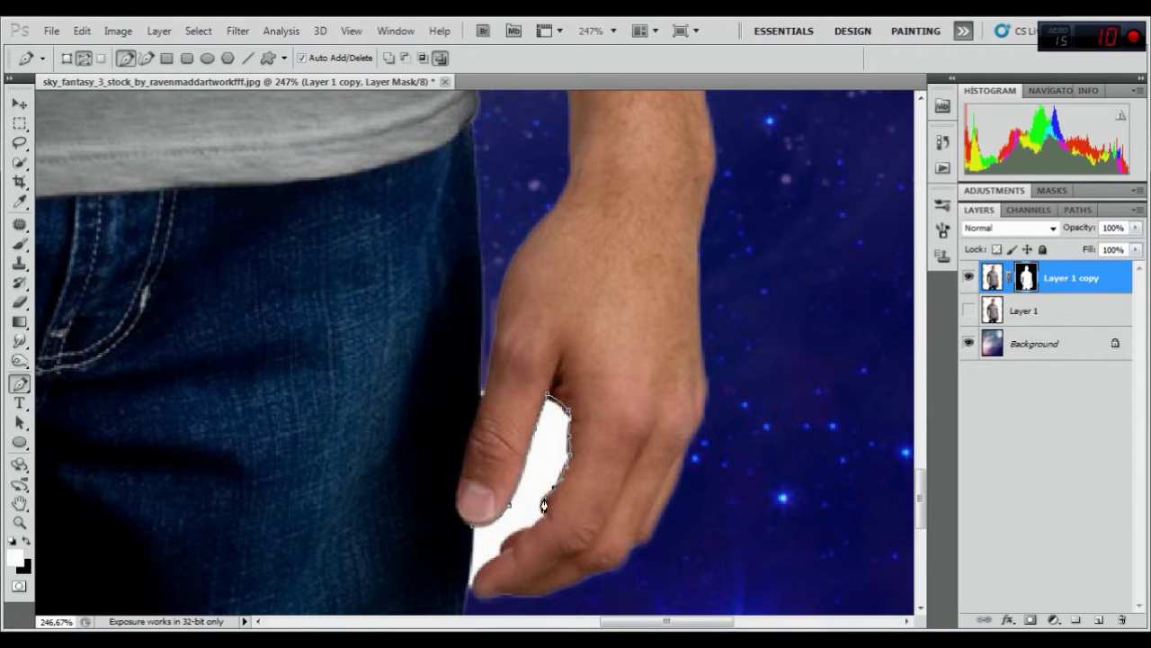
left_click(503, 540)
left_click_drag(468, 577, 468, 549)
Continue the path with anchors up the inner edge of the arm beside the shirt
mouse_move(495, 185)
left_mouse_down()
mouse_move(565, 219)
mouse_move(578, 458)
left_mouse_up()
left_click_drag(574, 279, 568, 404)
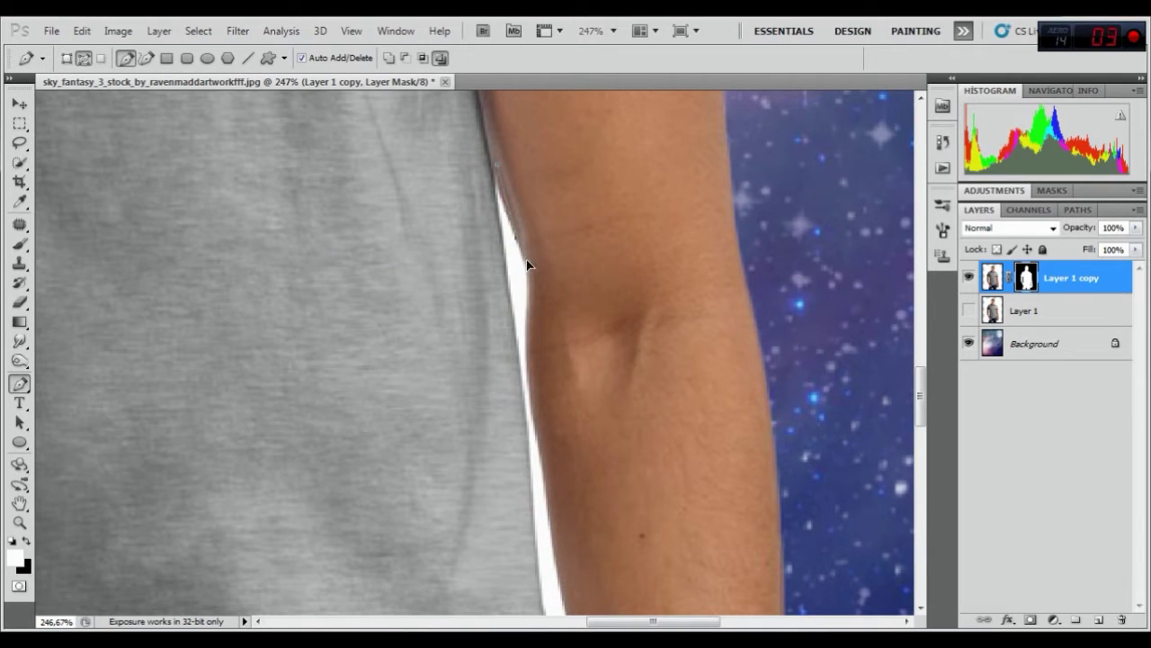
scroll(529, 342, "down", 2)
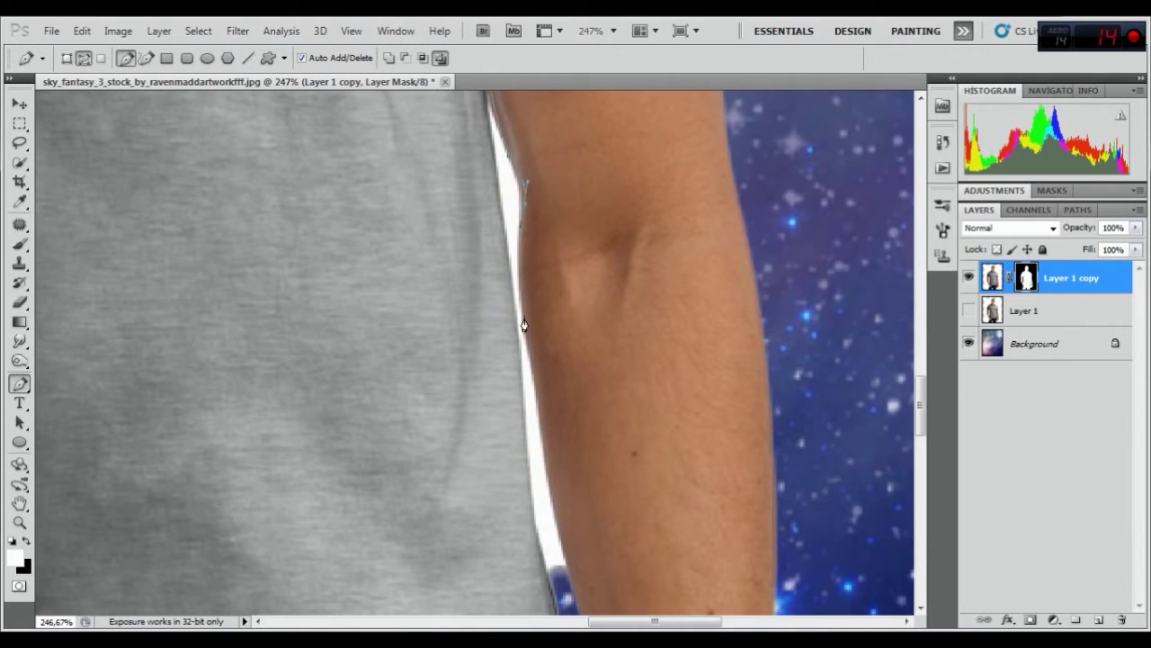
left_click(536, 385)
left_click_drag(586, 494, 494, 337)
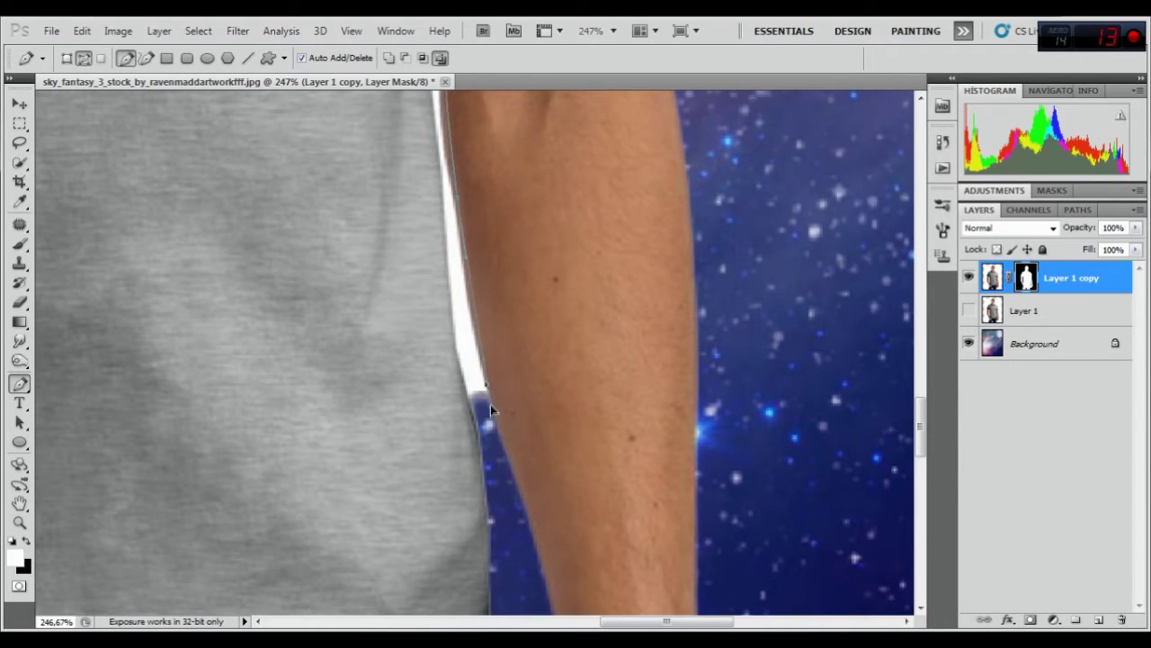
left_click(478, 430)
left_click_drag(434, 180, 471, 386)
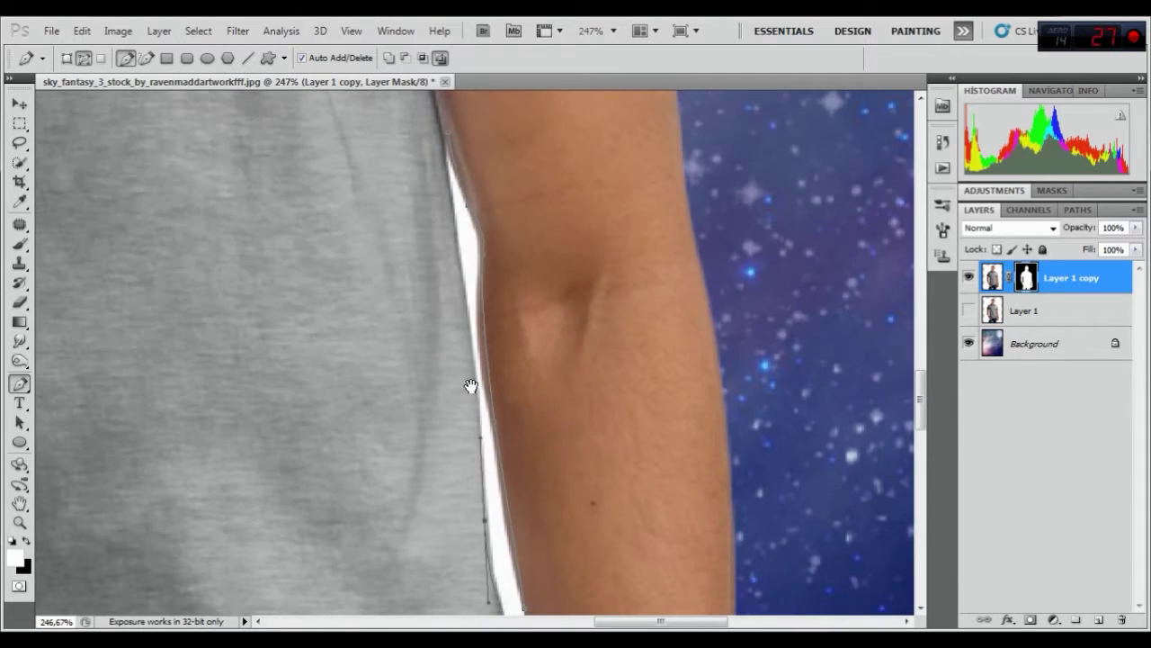
left_click(456, 241)
scroll(456, 216, "up", 2)
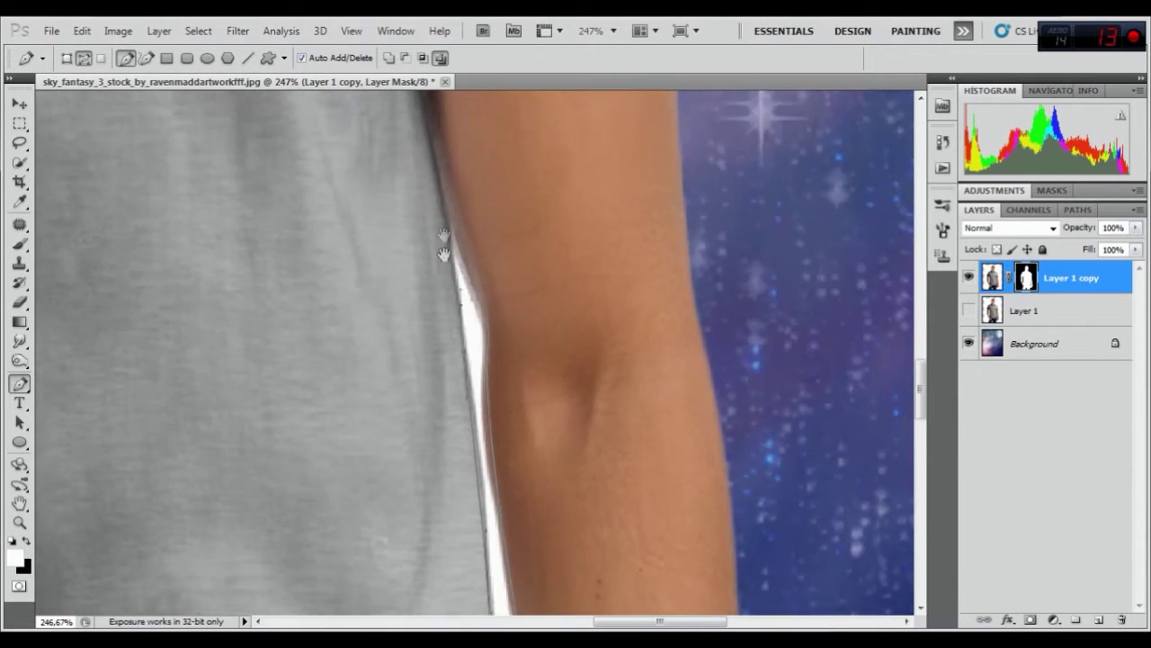
left_click(440, 211)
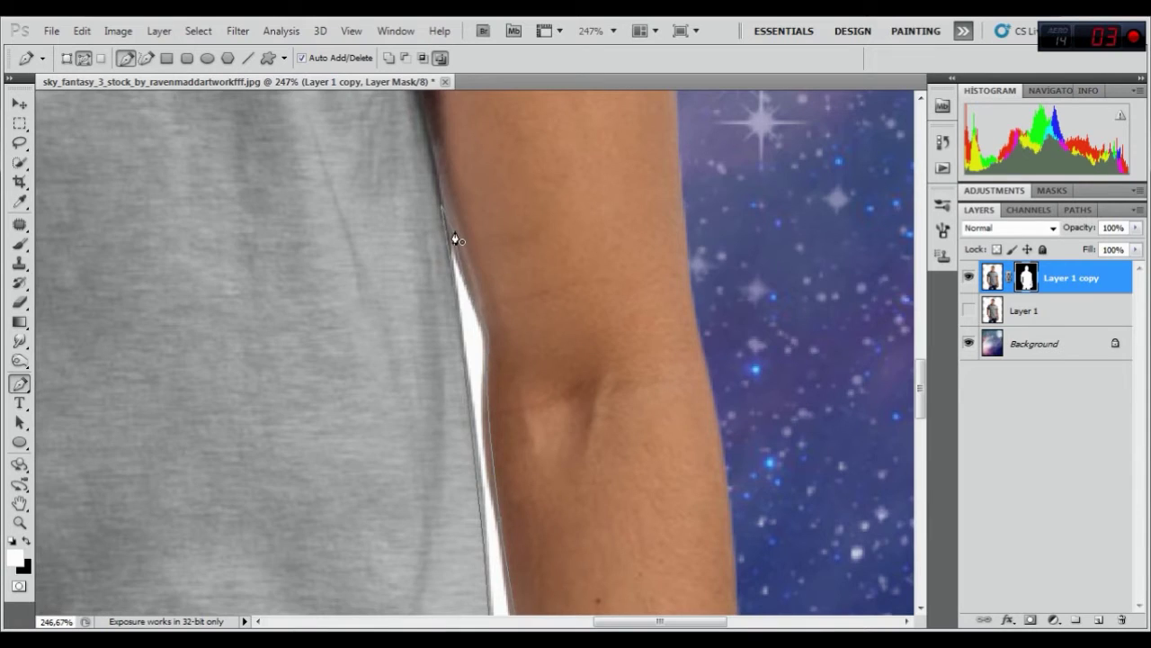
scroll(456, 241, "down", 3)
scroll(454, 239, "down", 3)
scroll(454, 239, "down", 1)
right_click(482, 254)
Turn the traced arm-gap path into a selection
left_click(550, 335)
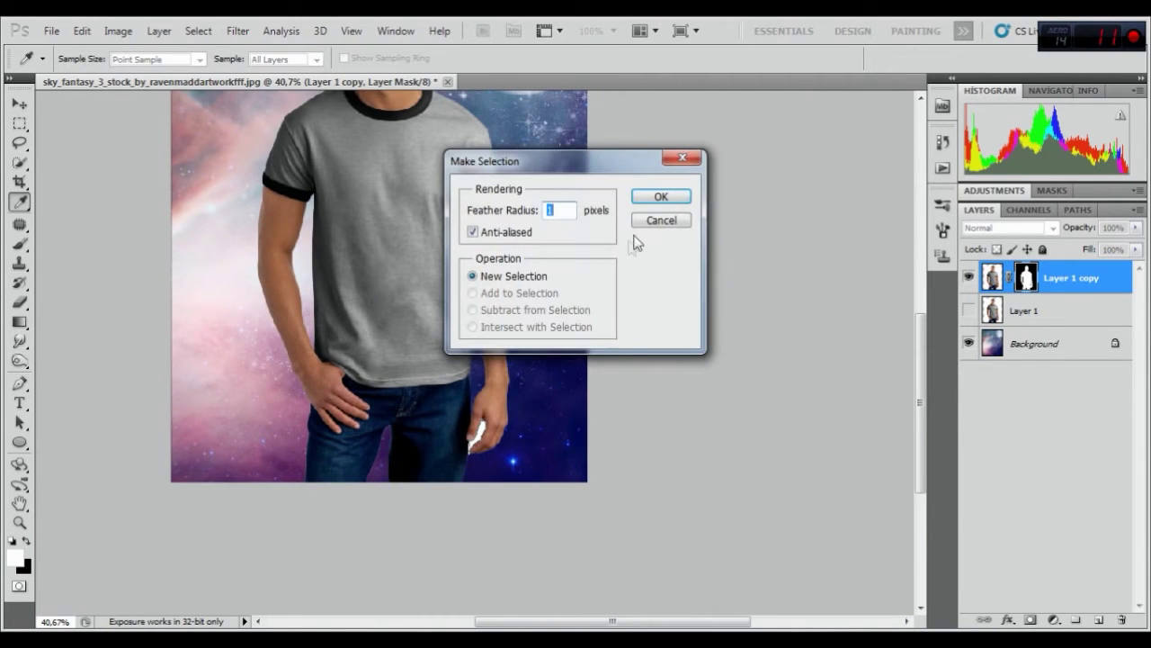
left_click(661, 196)
left_click_drag(542, 227, 529, 286)
scroll(549, 359, "up", 1)
Paint black with a size-35 brush on the mask over the arm gap
left_click(22, 245)
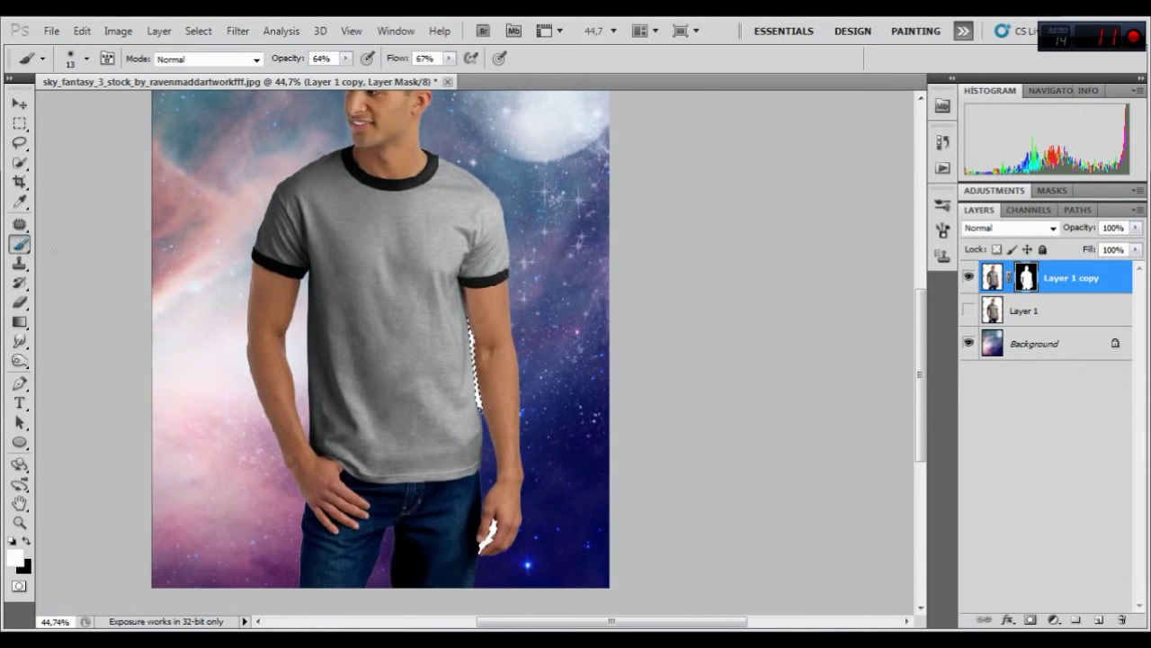
right_click(491, 329)
left_click_drag(532, 354, 539, 354)
key("Return")
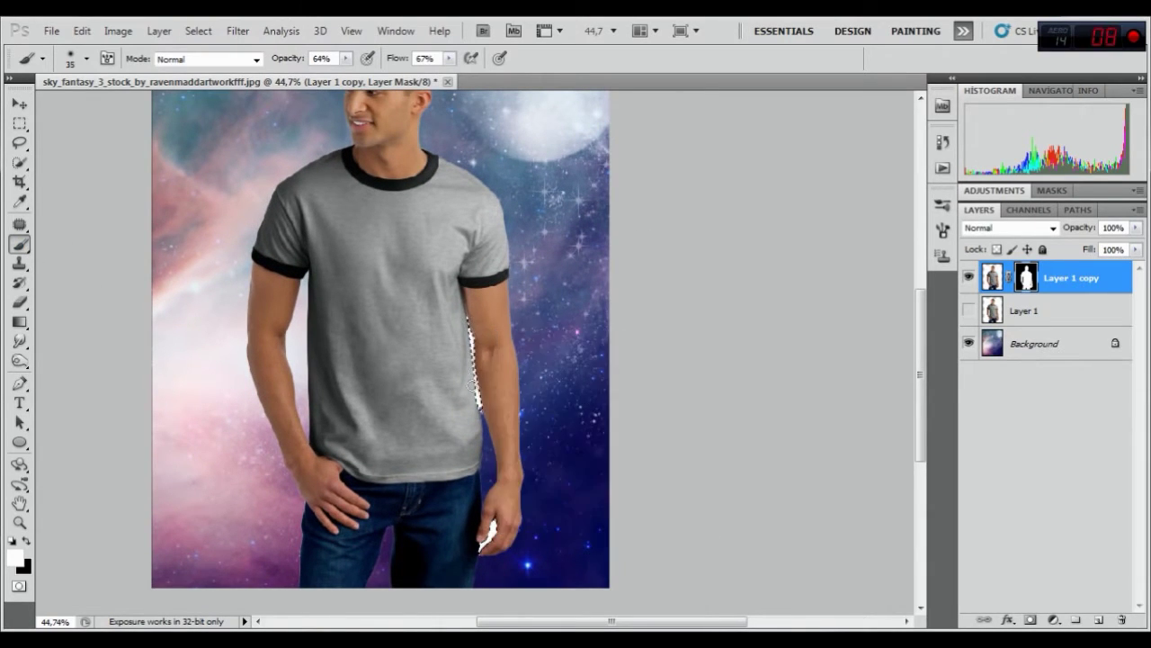
key("x")
left_click_drag(474, 327, 476, 411)
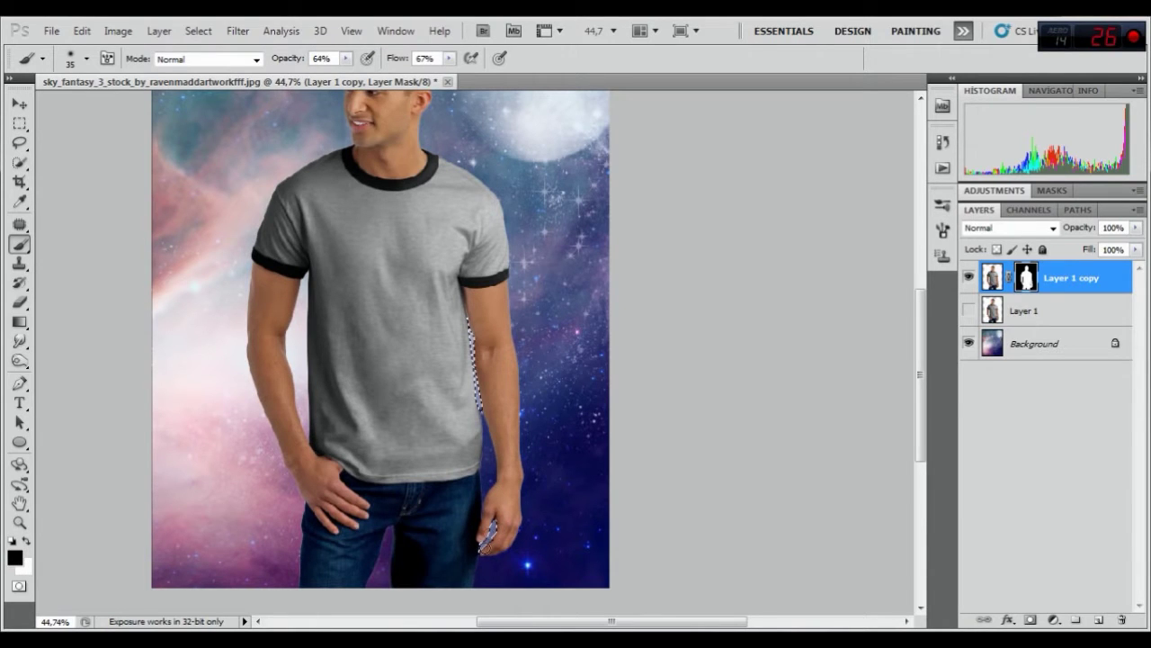
Deselect and switch from the mask back to the layer's pixels
left_click(199, 31)
left_click(216, 65)
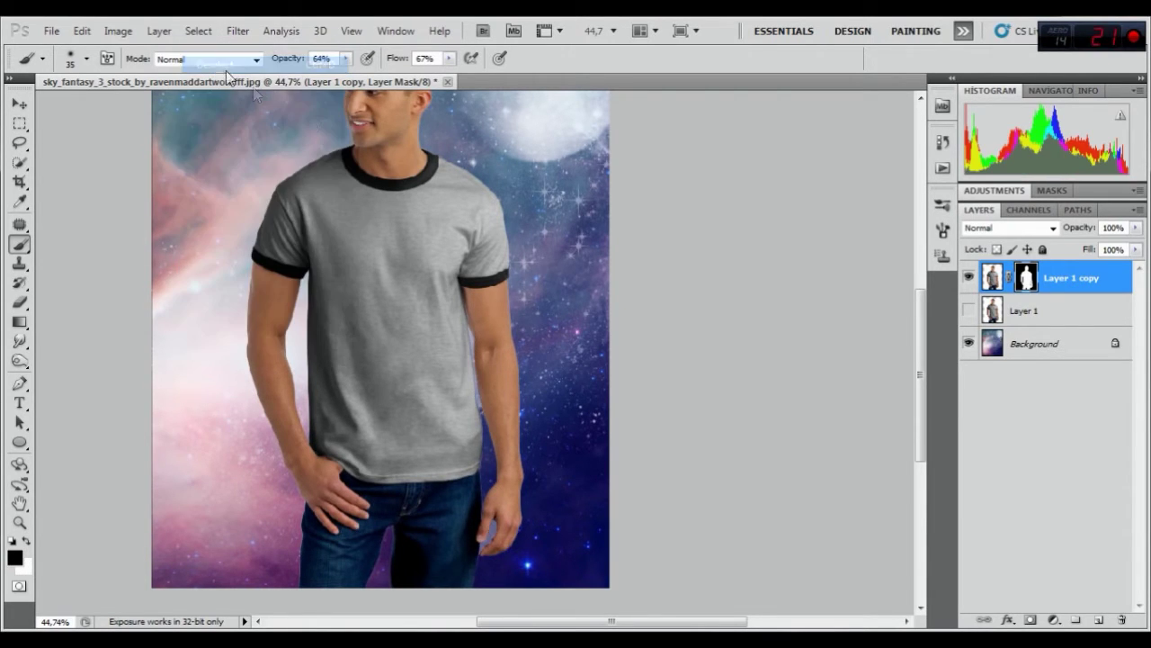
scroll(415, 330, "up", 3)
scroll(415, 330, "down", 3)
scroll(415, 330, "down", 2)
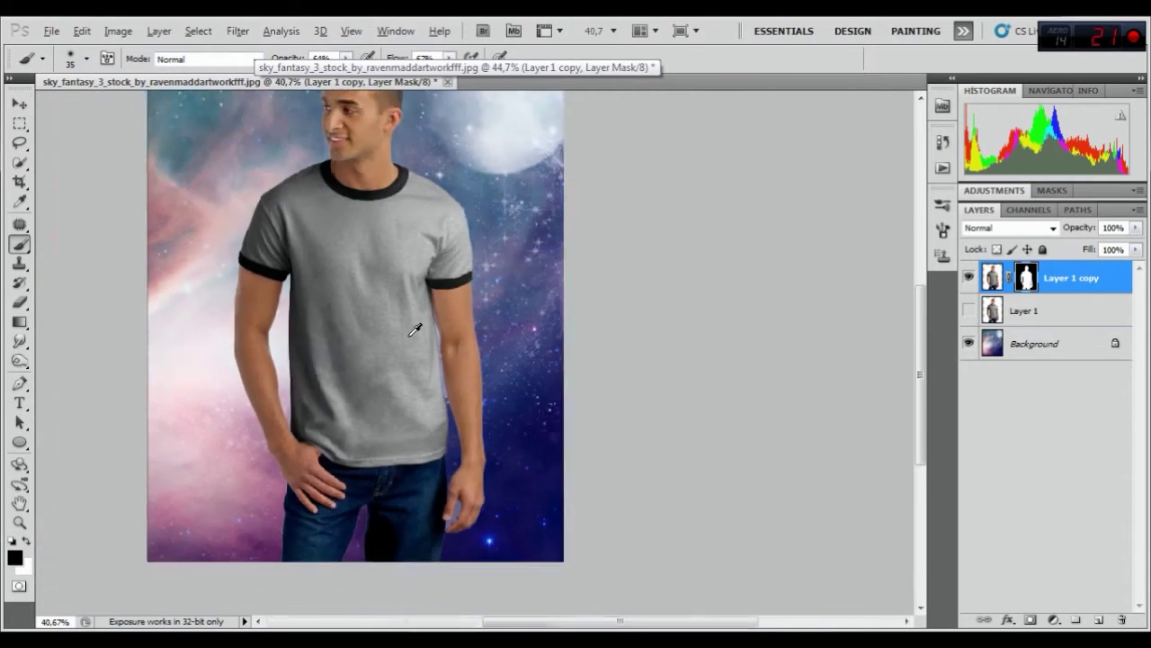
scroll(414, 330, "down", 1)
scroll(468, 338, "up", 1)
left_click(993, 277)
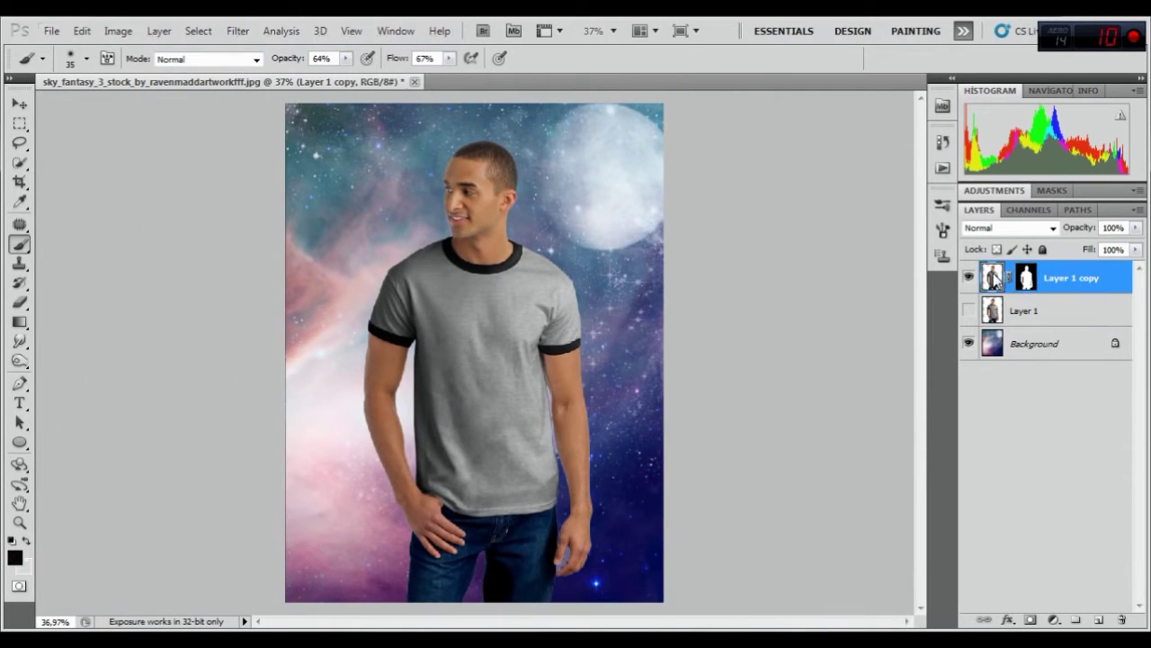
left_click(159, 30)
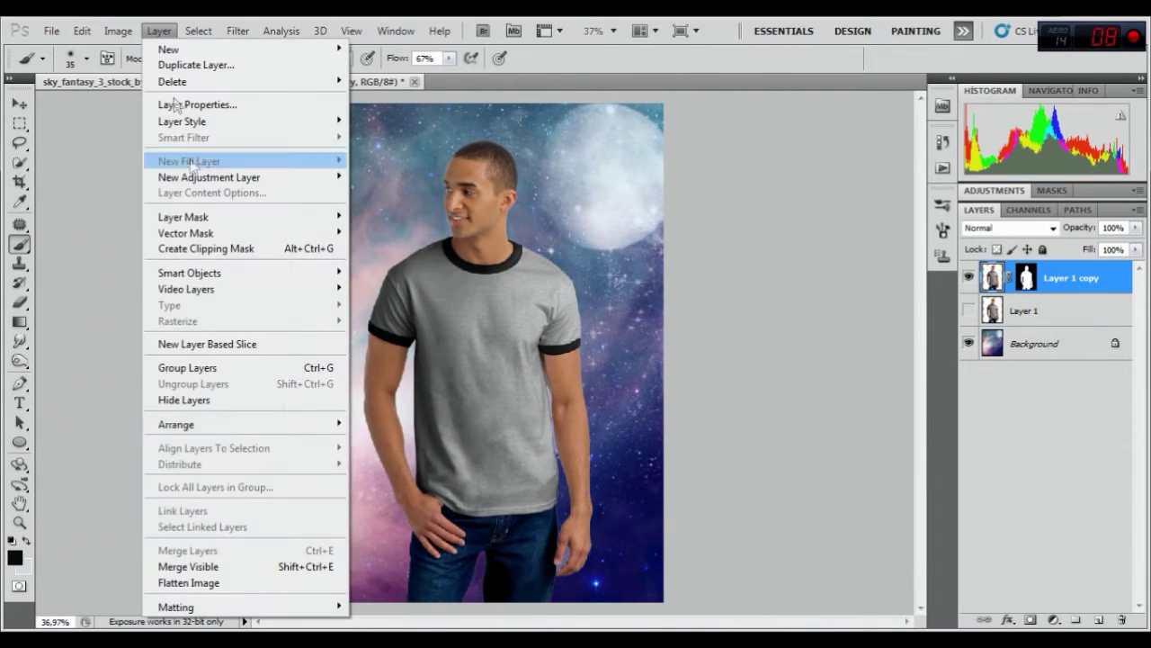
Apply a 1-pixel Defringe to the man's cut-out layer
mouse_move(176, 606)
left_click(382, 623)
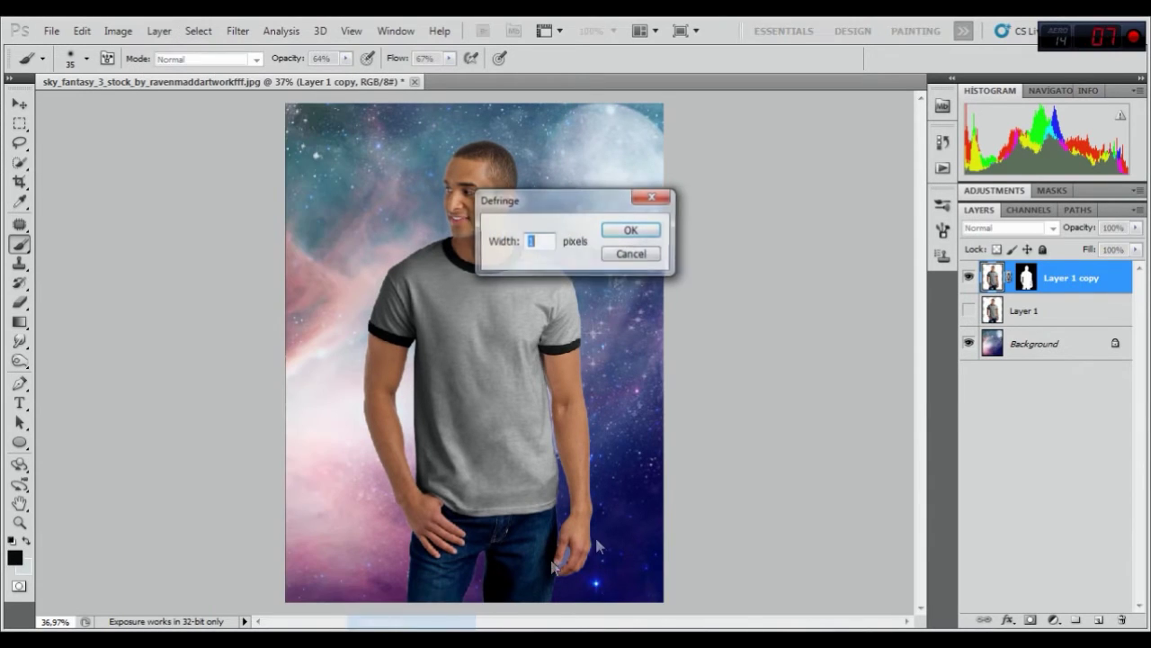
left_click(632, 231)
scroll(501, 212, "up", 6)
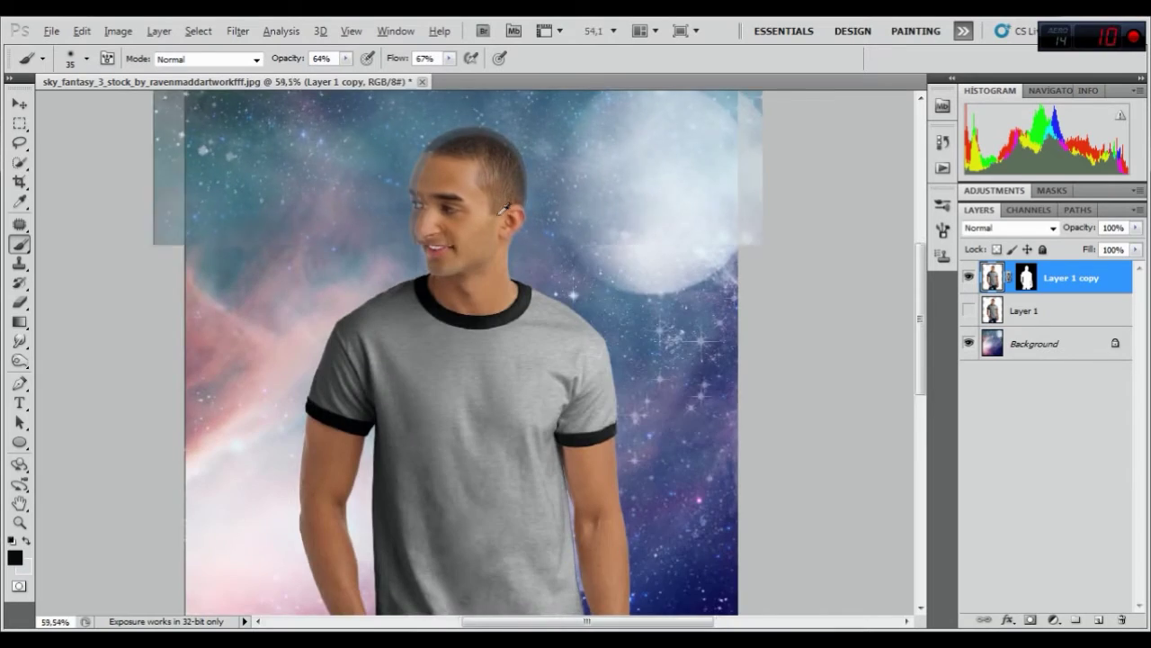
scroll(501, 212, "up", 2)
scroll(474, 204, "down", 3)
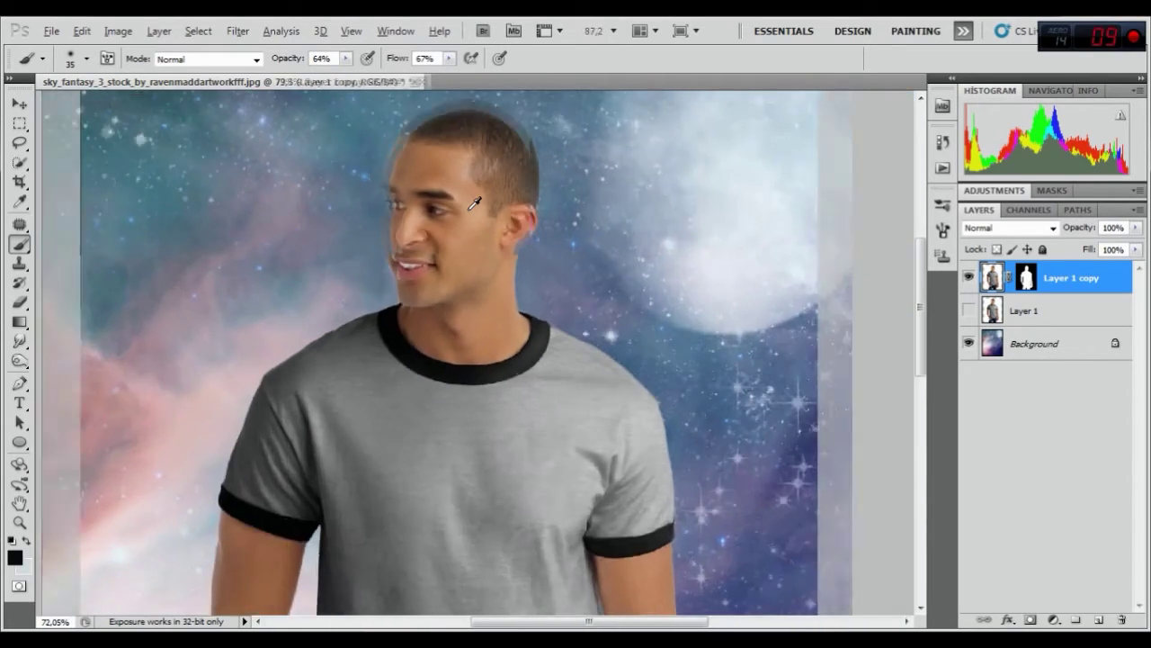
scroll(474, 204, "down", 3)
scroll(474, 203, "down", 3)
scroll(475, 211, "down", 1)
scroll(496, 307, "up", 1)
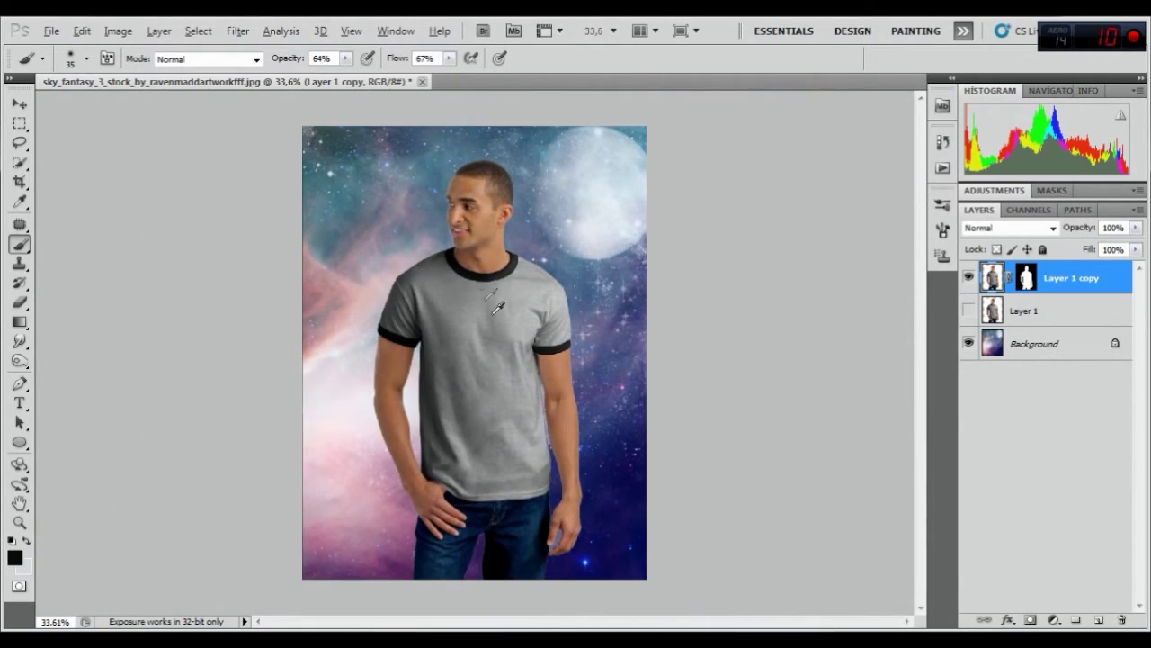
Permanently apply the layer mask on Layer 1 copy
left_click(969, 278)
right_click(1026, 277)
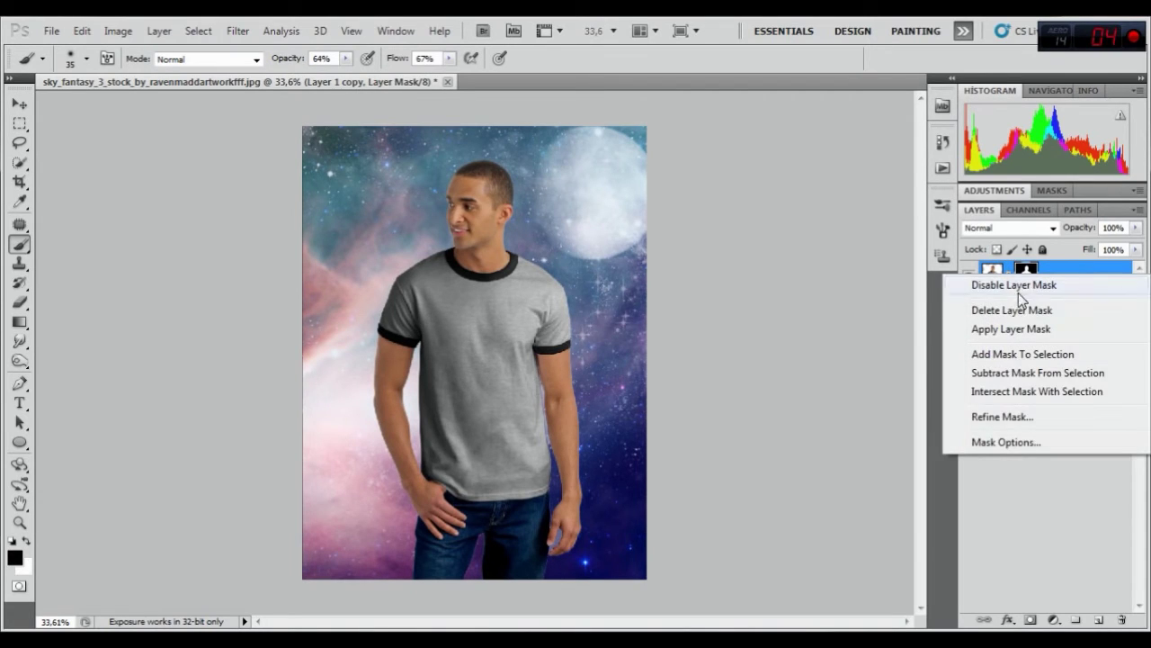
left_click(990, 329)
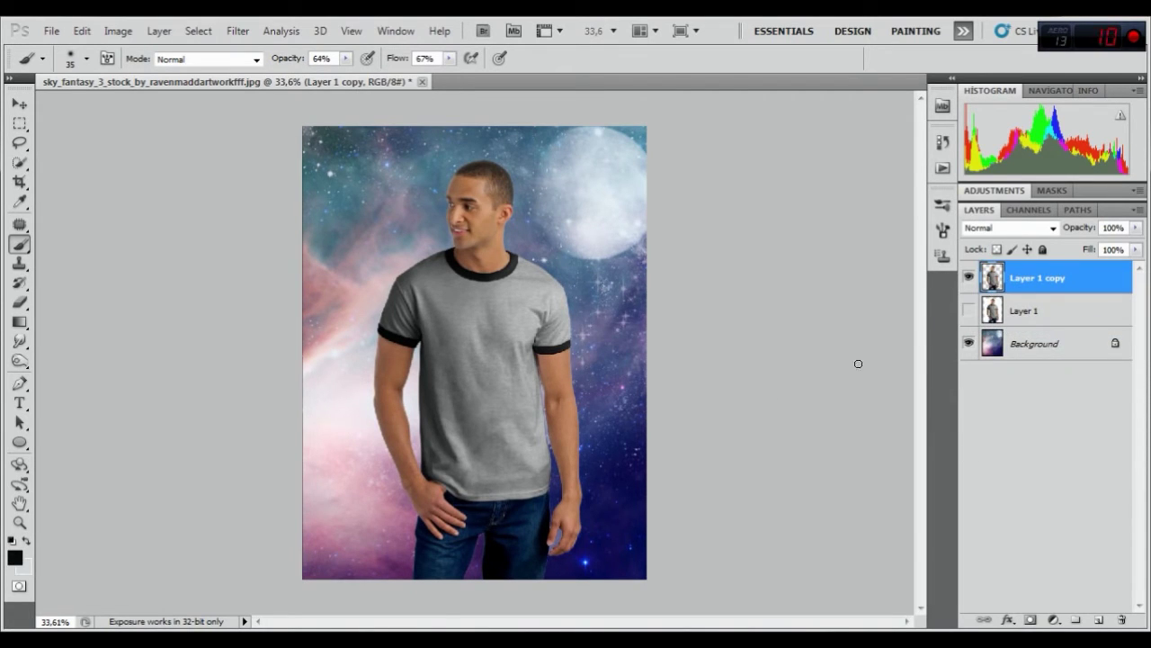
With the Pen tool zoomed in, start a path below the sleeve cuff, undoing misplaced anchors
left_click(19, 383)
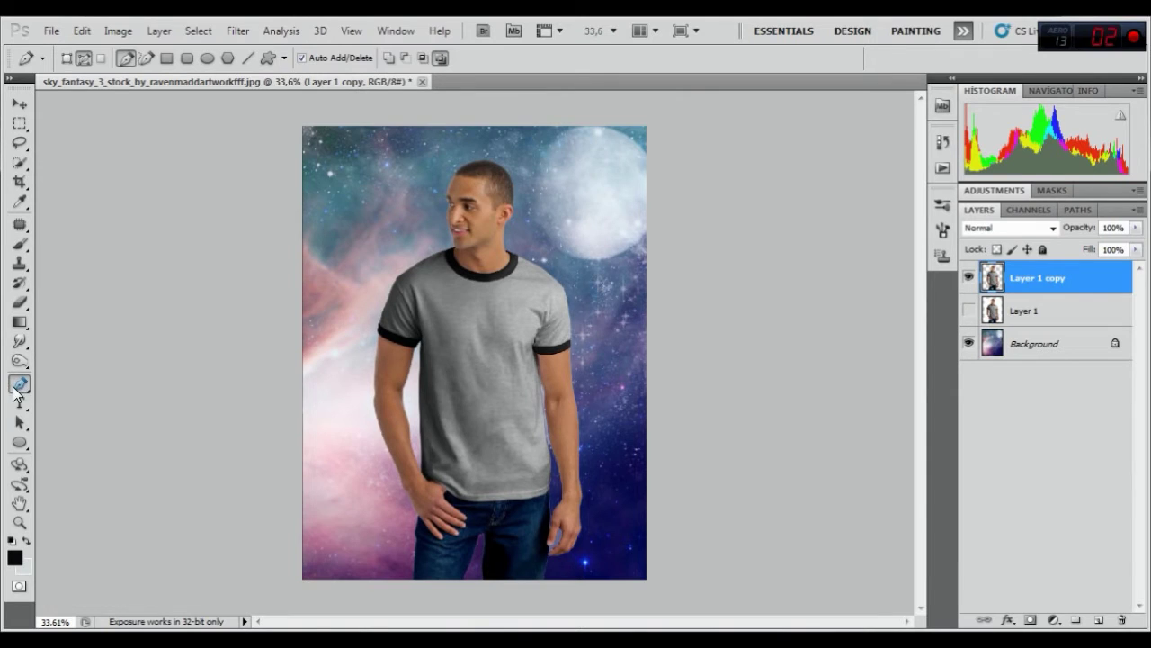
scroll(380, 339, "up", 3)
scroll(379, 339, "up", 2)
scroll(380, 339, "up", 2)
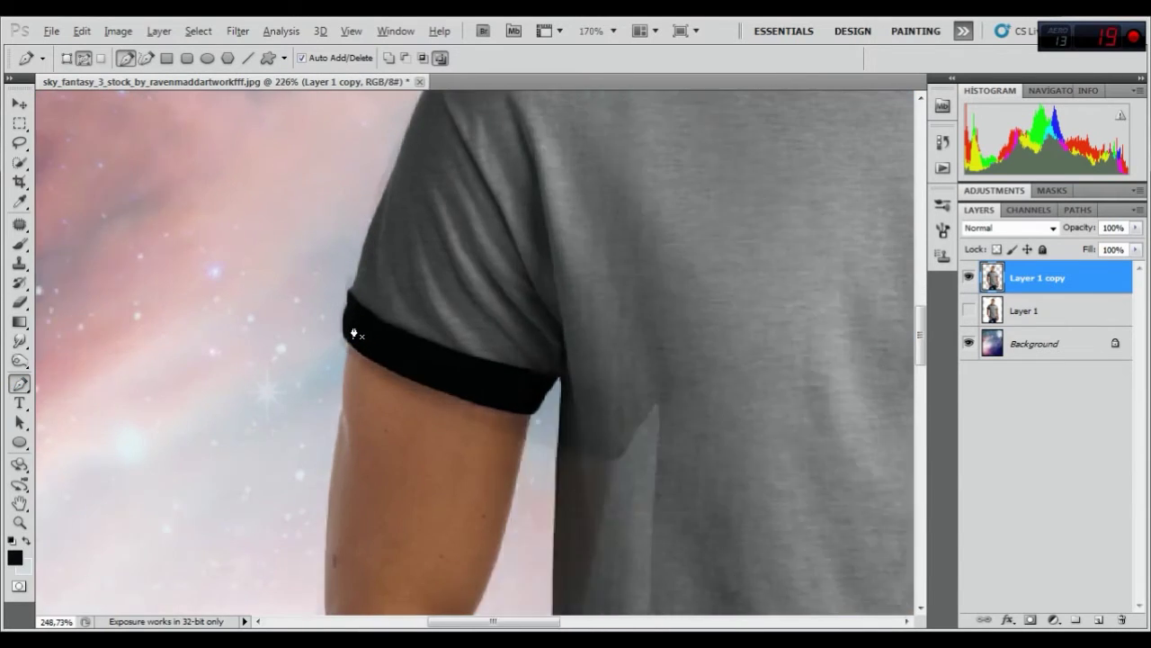
scroll(350, 329, "up", 3)
scroll(350, 329, "up", 2)
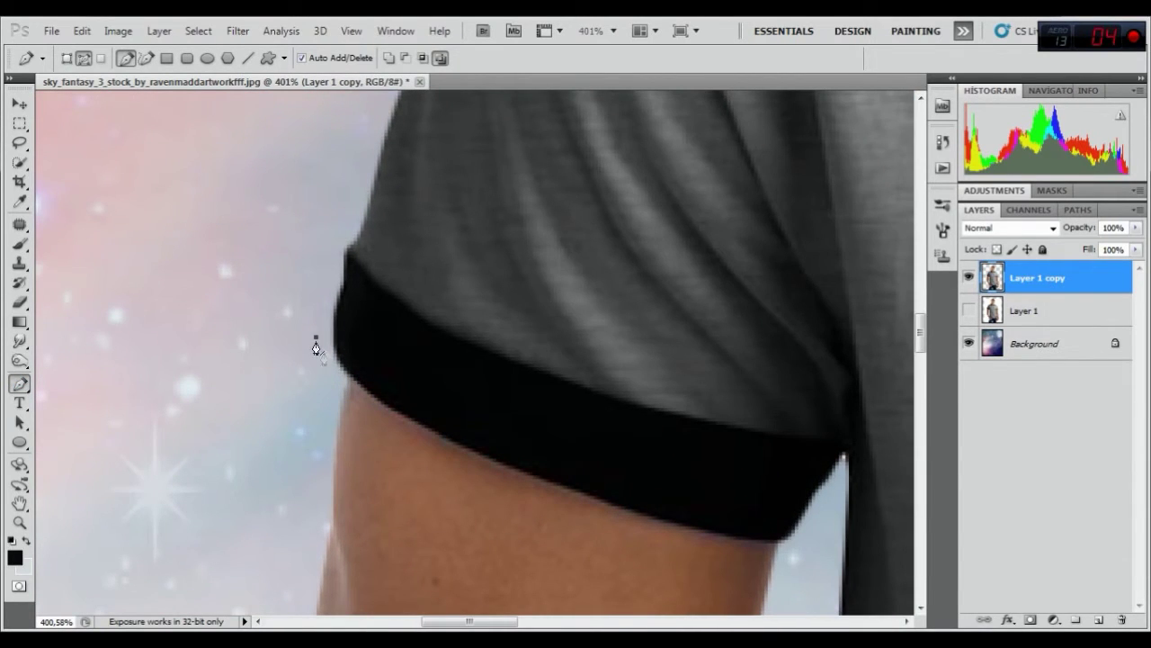
left_click_drag(376, 403, 407, 428)
left_click(82, 31)
left_click(144, 50)
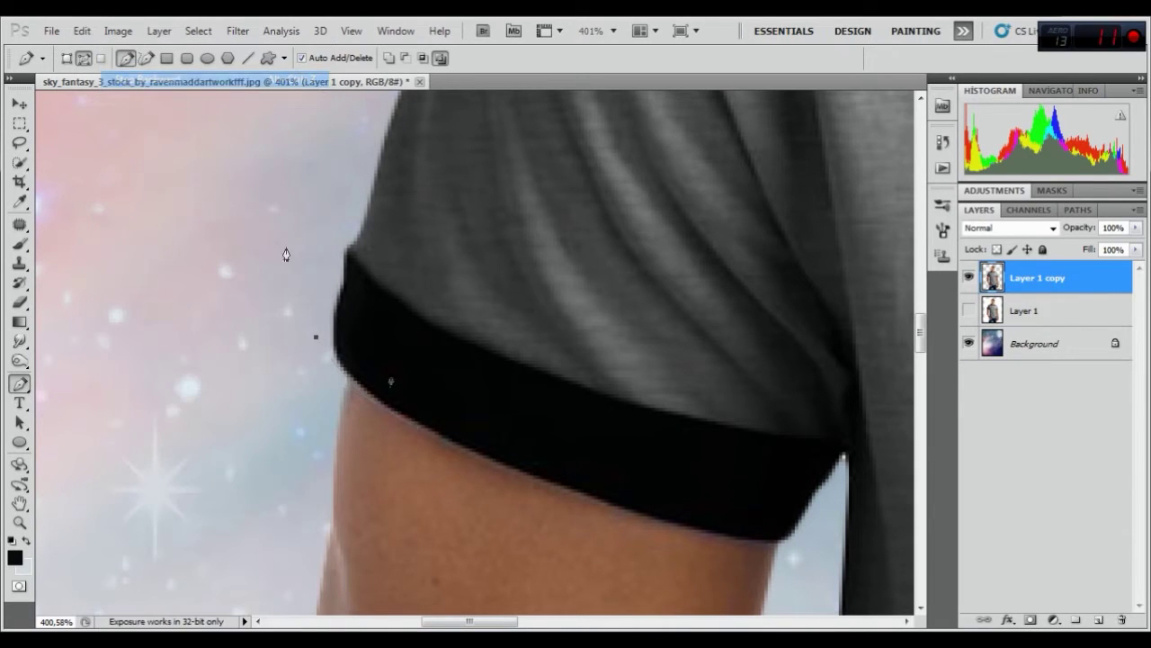
left_click_drag(424, 429, 507, 469)
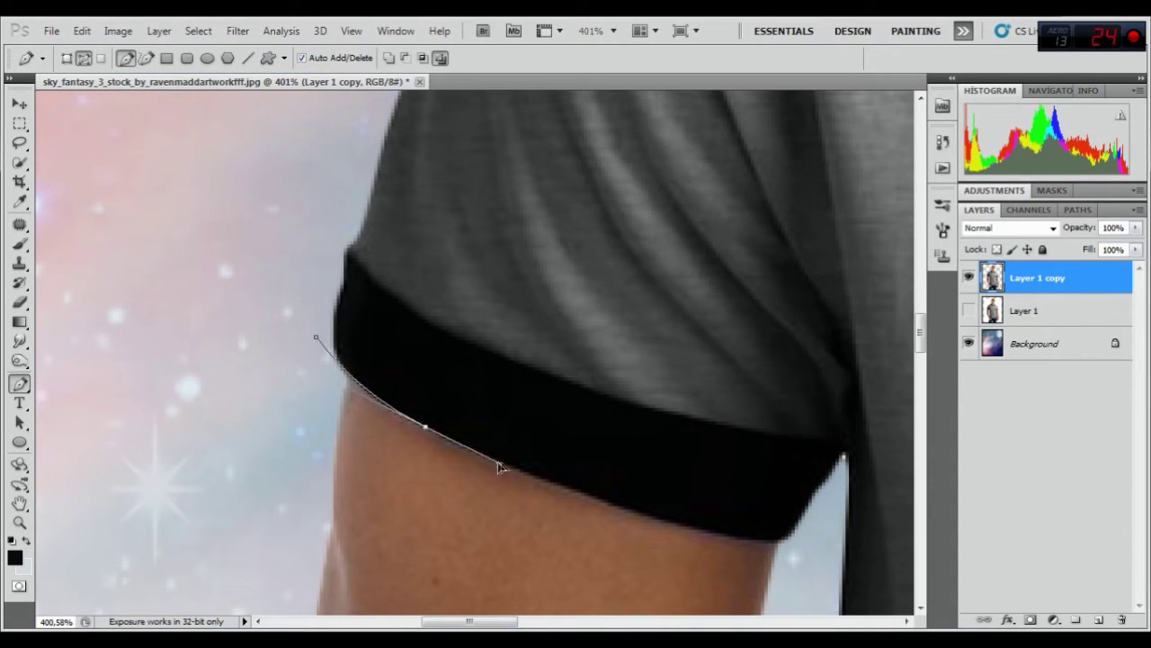
left_click(81, 31)
left_click(124, 81)
Add curved anchors down the arm's inner edge to the forearm
left_click_drag(495, 464, 634, 517)
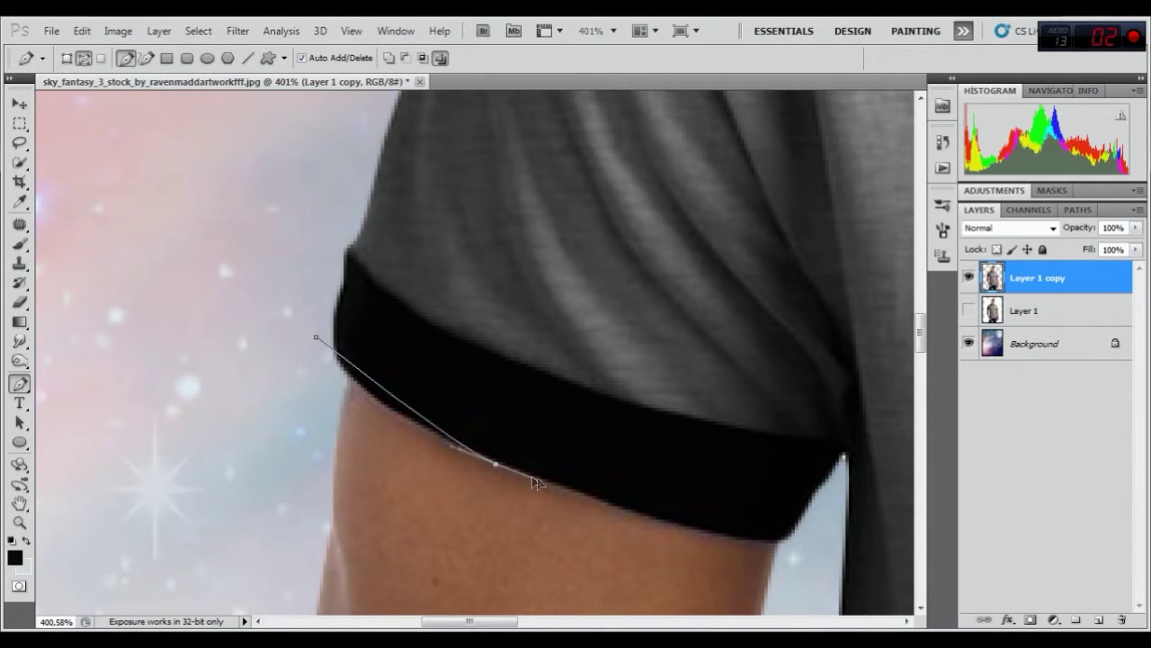
left_click(637, 515)
mouse_move(771, 546)
left_mouse_down()
mouse_move(800, 542)
mouse_move(740, 300)
left_mouse_up()
mouse_move(764, 256)
left_mouse_down()
mouse_move(761, 360)
mouse_move(727, 276)
left_mouse_up()
mouse_move(681, 393)
left_mouse_down()
mouse_move(669, 489)
mouse_move(557, 237)
left_mouse_up()
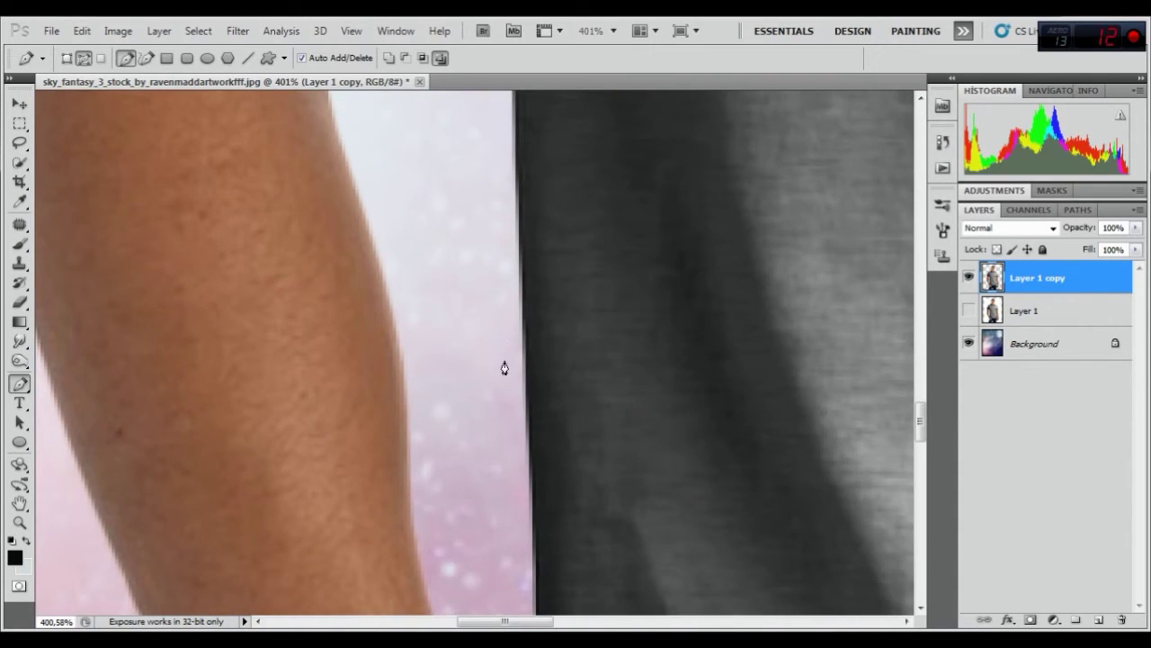
scroll(475, 303, "down", 1)
scroll(494, 258, "down", 2)
scroll(471, 315, "down", 2)
scroll(449, 261, "down", 1)
Continue the path around the wrist crease and along the shirt hem
left_click_drag(472, 381, 478, 393)
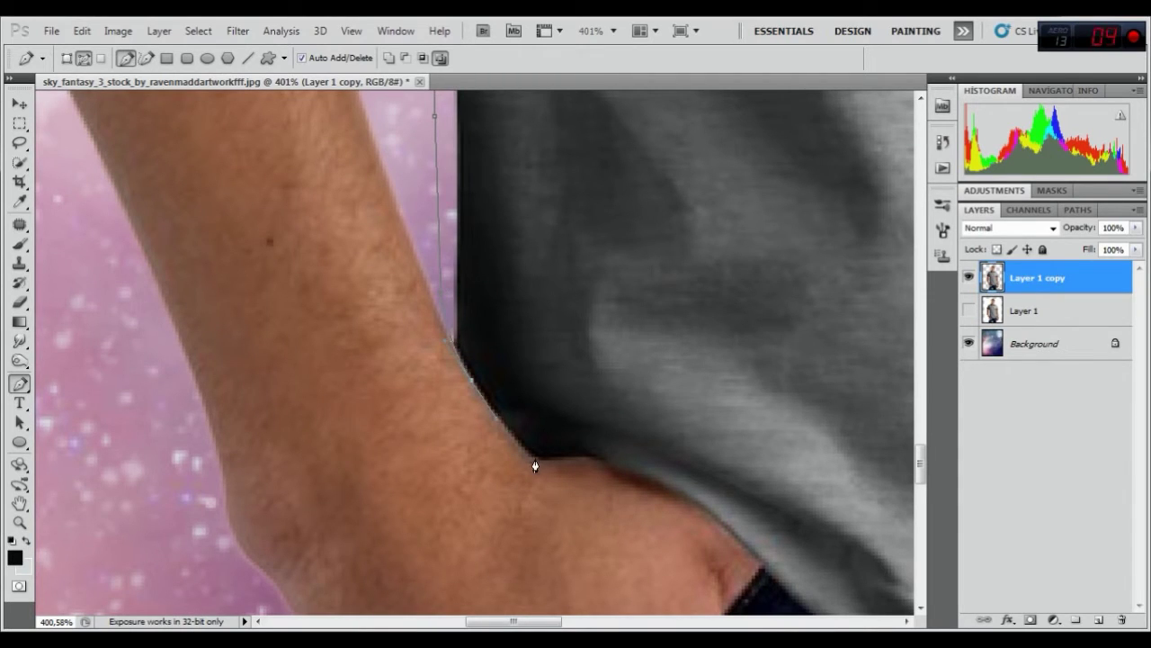
left_click_drag(617, 469, 666, 490)
scroll(630, 450, "down", 3)
scroll(584, 405, "right", 3)
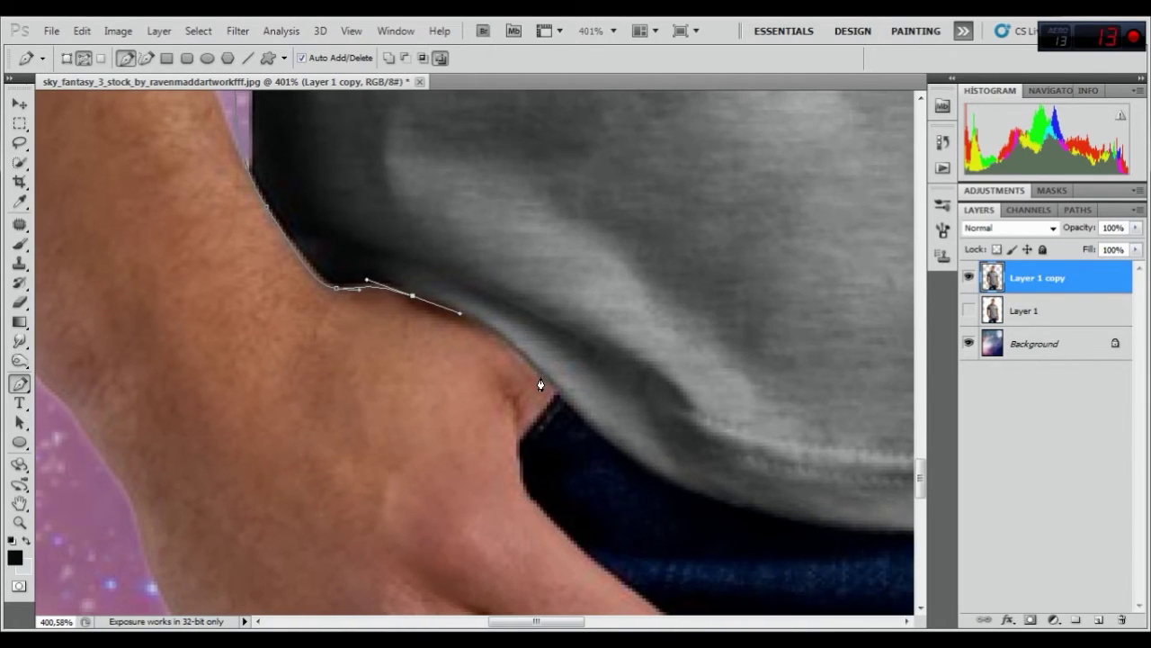
left_click_drag(553, 390, 617, 441)
scroll(527, 385, "down", 2)
scroll(527, 385, "right", 3)
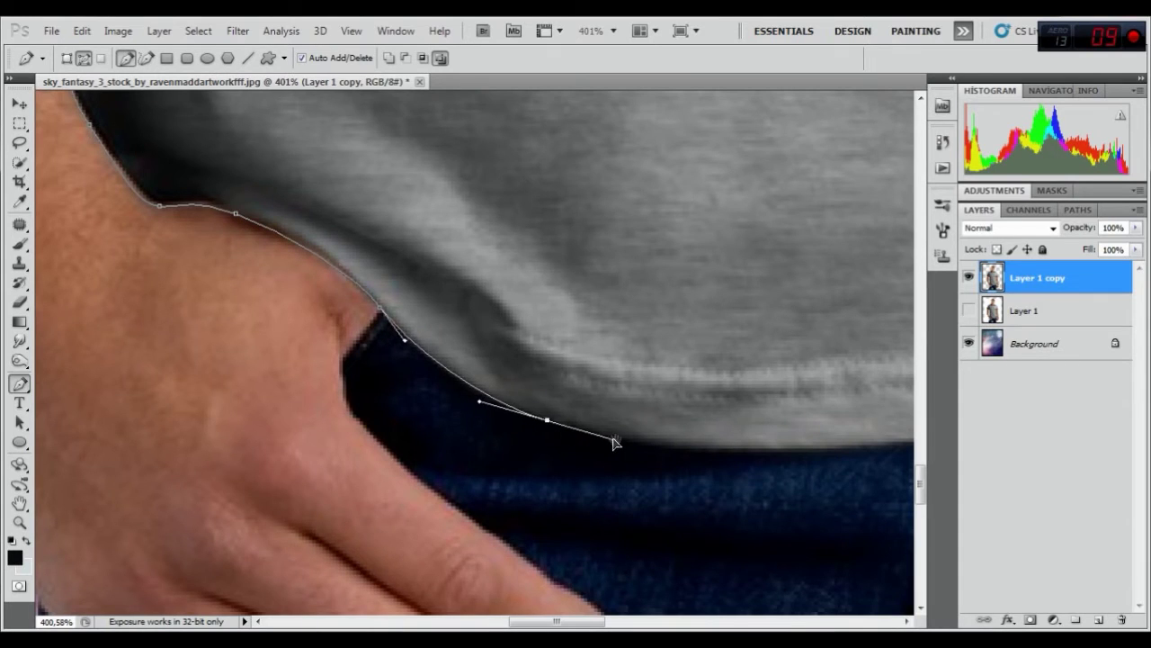
scroll(373, 382, "right", 5)
scroll(374, 382, "down", 1)
scroll(373, 382, "right", 2)
left_click_drag(496, 383, 663, 375)
scroll(466, 371, "right", 5)
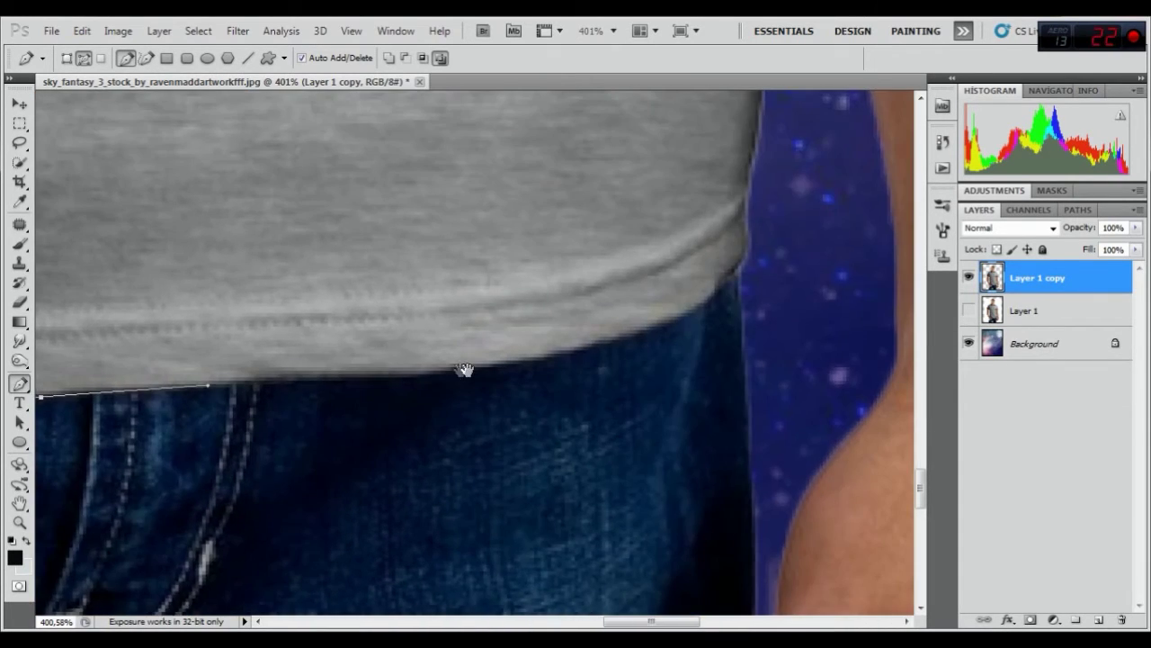
Extend the pen path along the shirt hem and up the side beside the arm
left_click_drag(478, 369, 565, 355)
left_click_drag(701, 312, 771, 224)
left_click_drag(791, 135, 645, 426)
left_click_drag(620, 314, 586, 378)
left_click_drag(583, 312, 552, 221)
left_click_drag(528, 106, 510, 368)
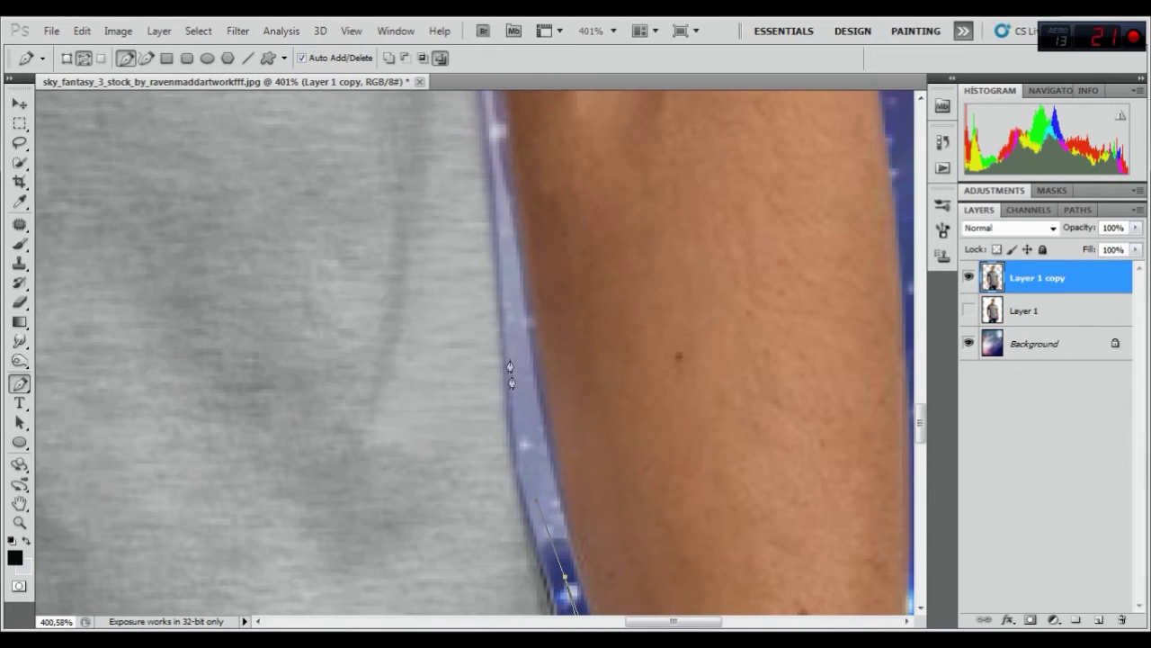
left_click_drag(496, 167, 488, 479)
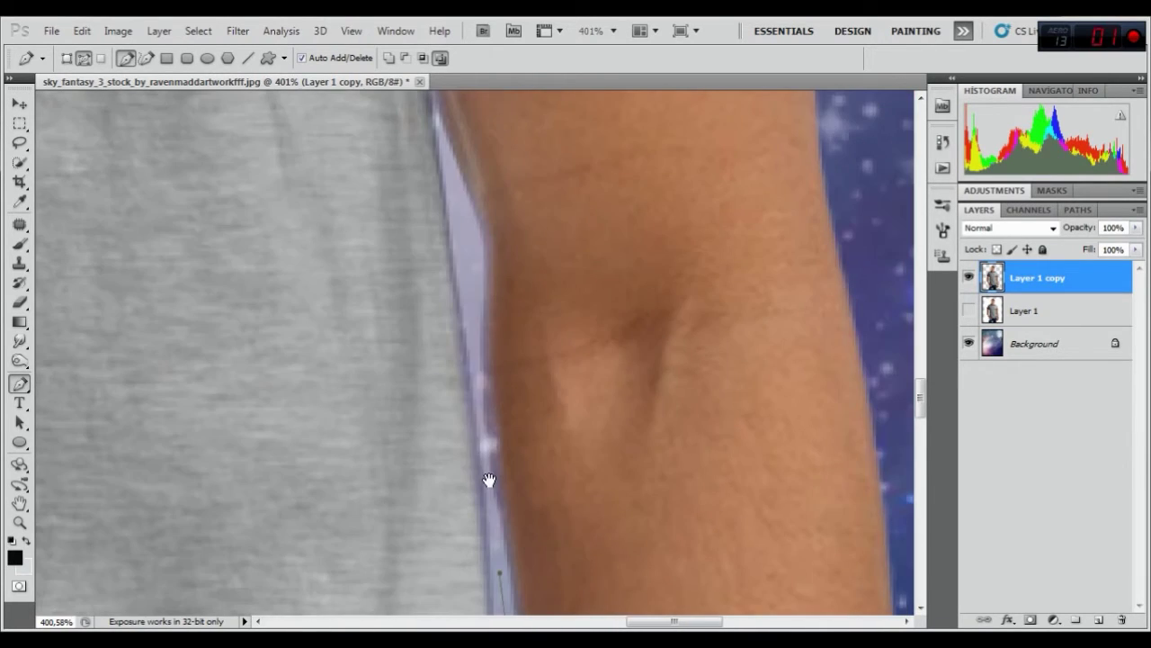
mouse_move(469, 296)
left_mouse_down()
mouse_move(457, 216)
mouse_move(483, 427)
left_mouse_up()
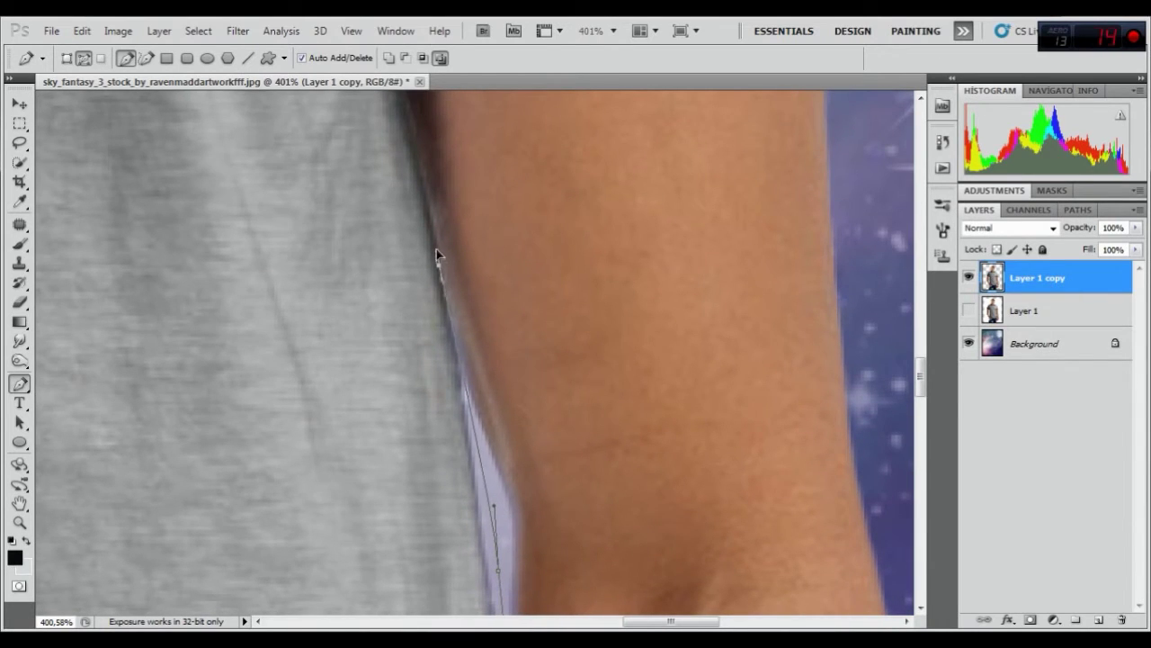
Continue the path around the black sleeve band and along the sleeve cuff's lower edge
left_click_drag(427, 175, 438, 396)
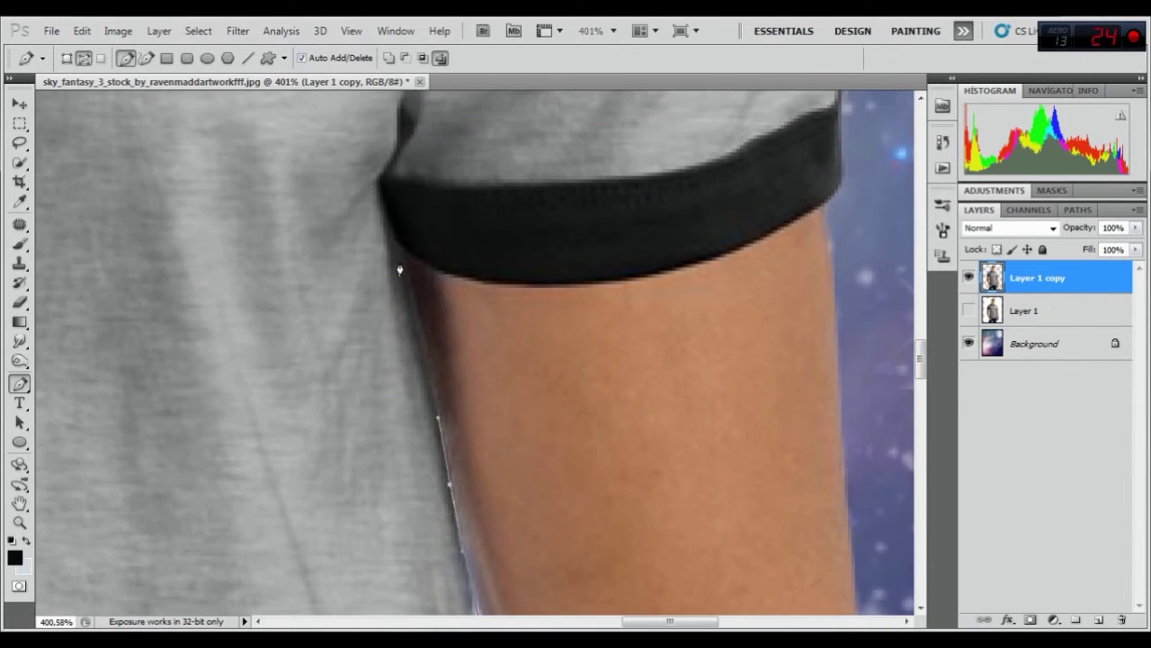
left_click(401, 249)
left_click_drag(471, 279, 518, 286)
mouse_move(650, 281)
left_mouse_down()
mouse_move(746, 246)
mouse_move(425, 422)
left_mouse_up()
left_click_drag(509, 387, 568, 310)
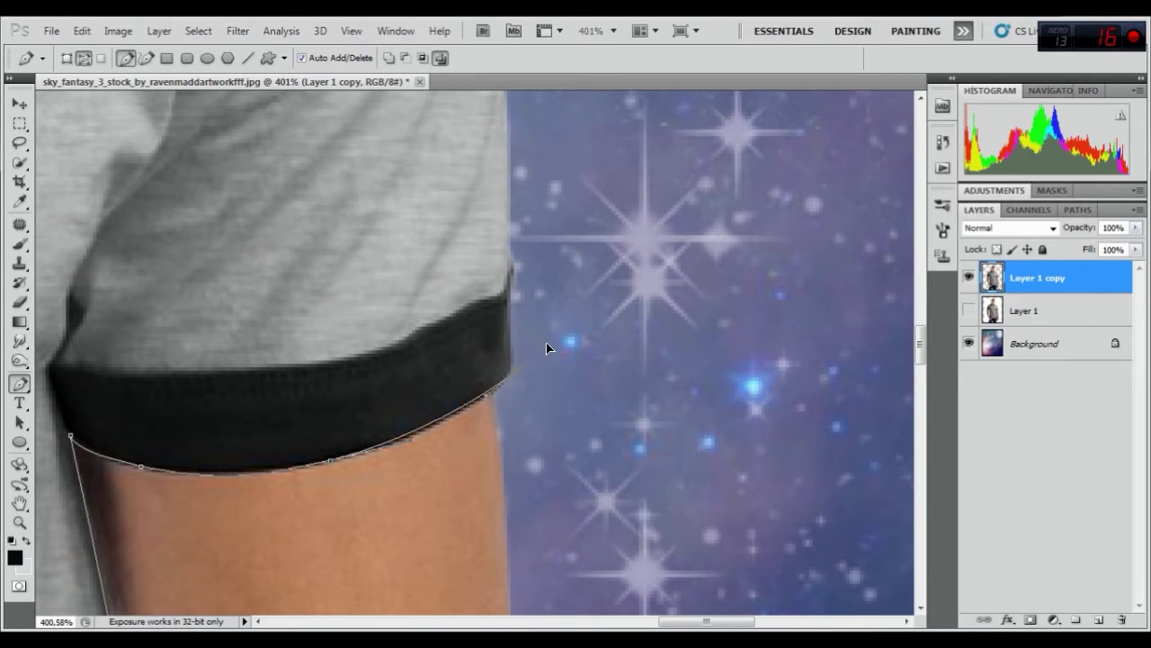
left_click_drag(540, 237, 579, 361)
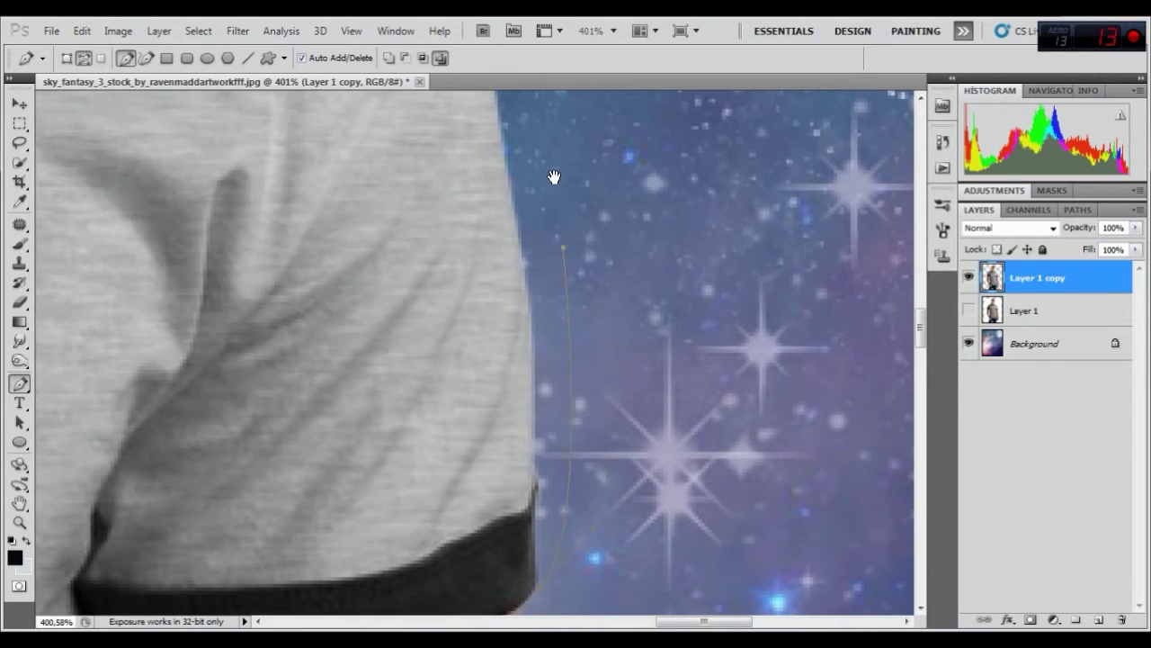
left_click_drag(552, 180, 578, 373)
left_click_drag(489, 188, 470, 198)
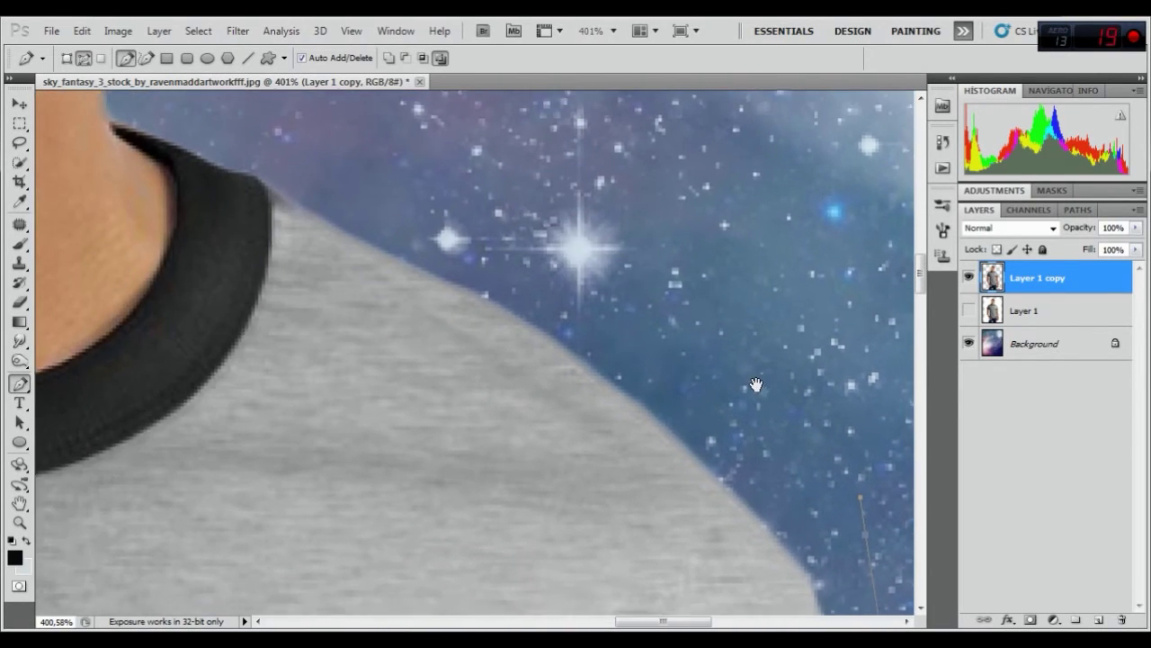
Trace the path along the collar's inner edge up to the chin
left_click_drag(334, 165, 561, 224)
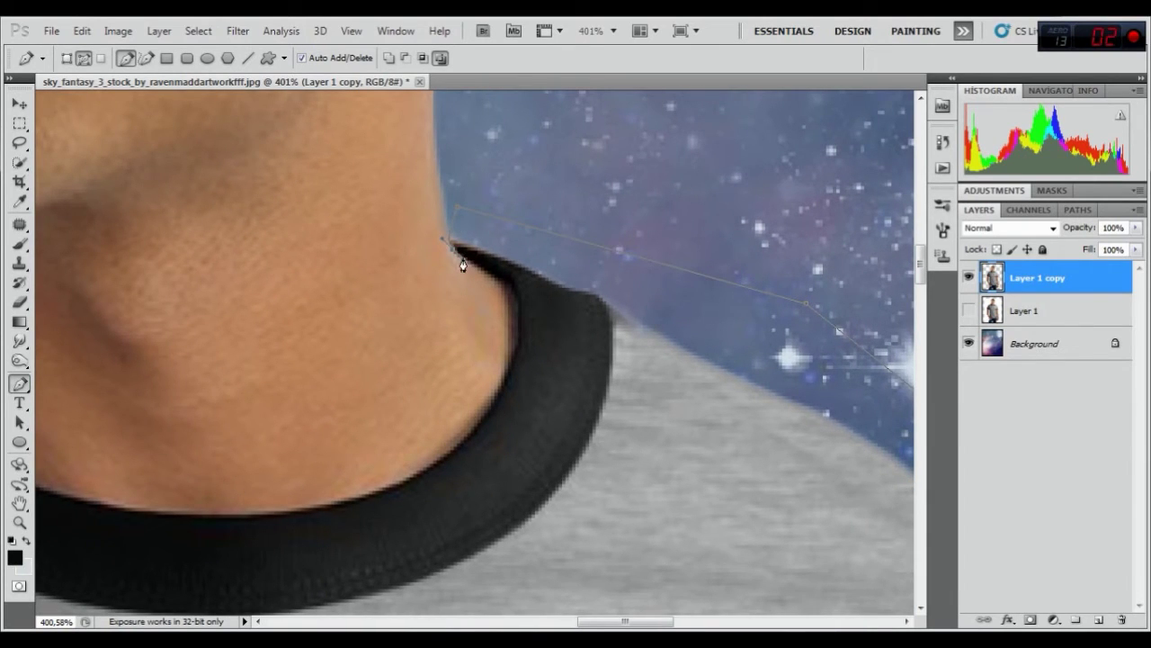
left_click_drag(514, 306, 523, 340)
left_click_drag(483, 419, 456, 449)
mouse_move(358, 507)
left_mouse_down()
mouse_move(530, 436)
mouse_move(416, 447)
left_mouse_up()
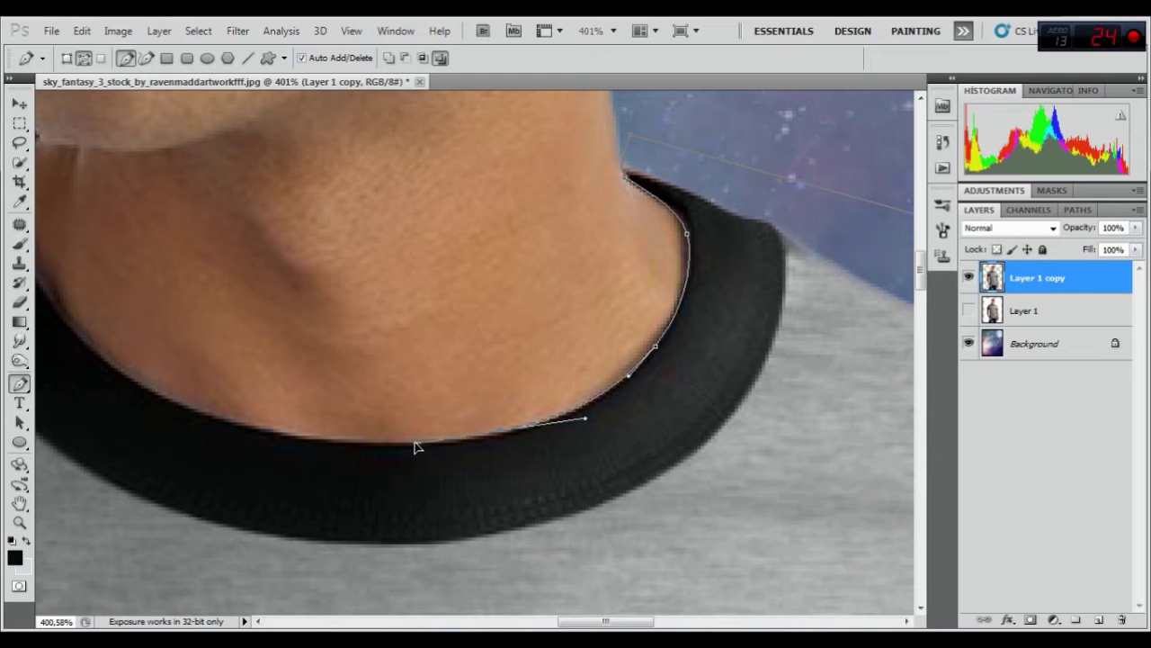
mouse_move(272, 436)
left_mouse_down()
mouse_move(199, 398)
mouse_move(413, 454)
left_mouse_up()
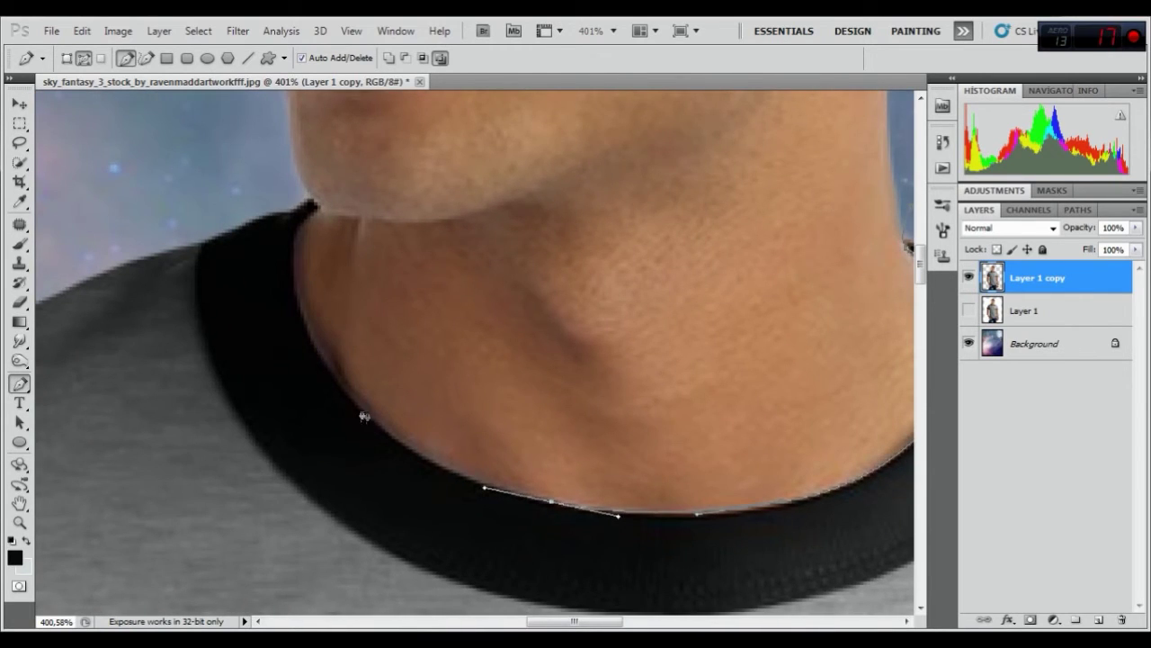
left_click_drag(346, 394, 311, 343)
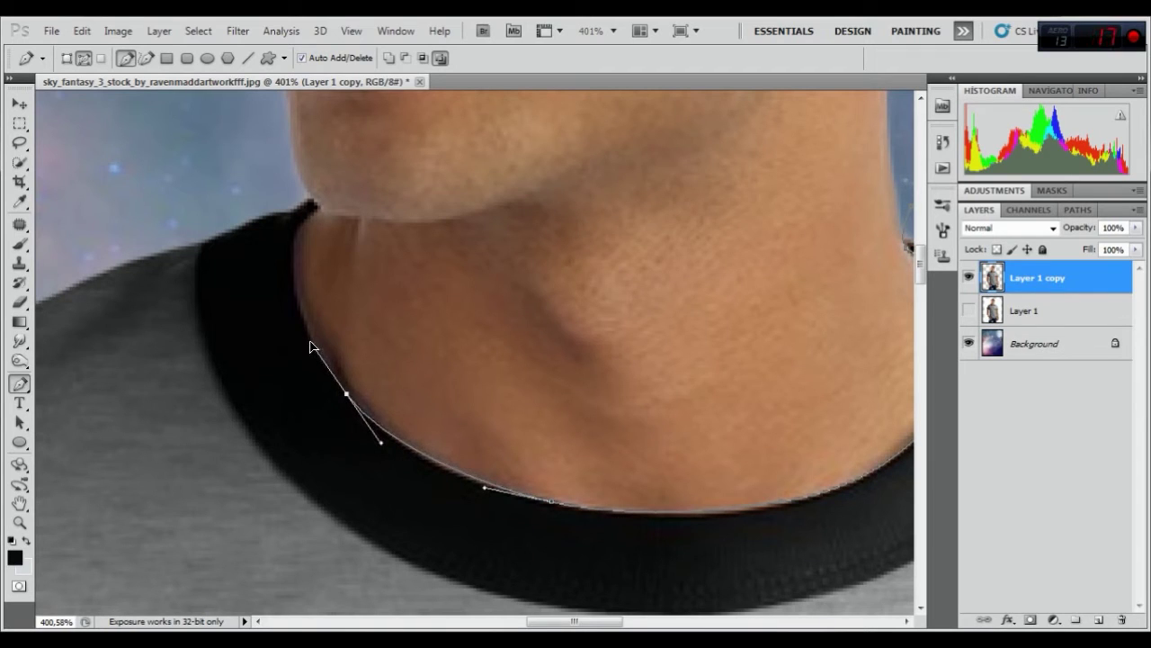
left_click_drag(295, 273, 295, 243)
left_click(319, 213)
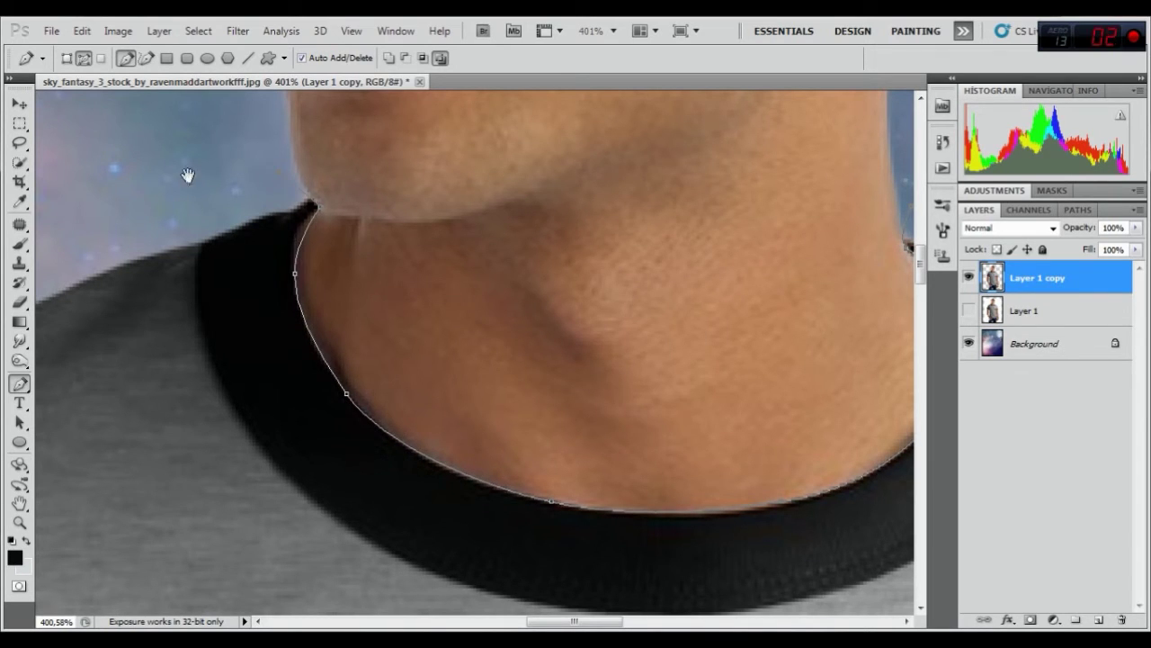
Loop the path around the far shoulder and sleeve, close it at the start anchor, and zoom out
left_click_drag(187, 175, 529, 239)
mouse_move(336, 238)
left_mouse_down()
mouse_move(267, 316)
mouse_move(255, 275)
left_mouse_up()
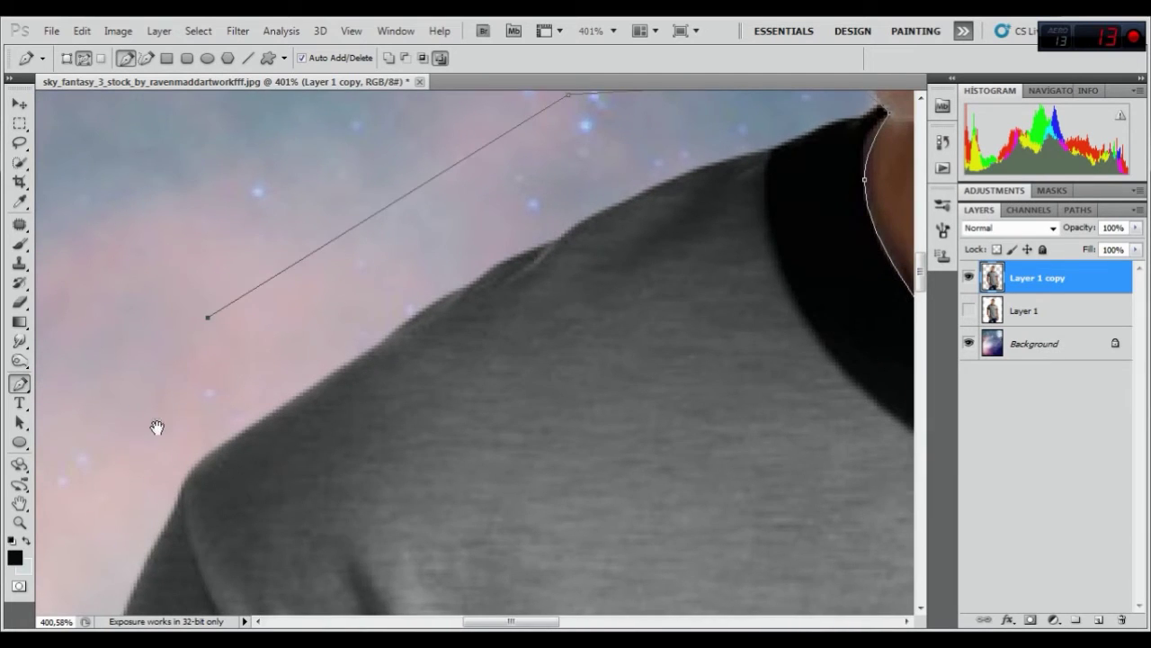
left_click_drag(157, 424, 294, 228)
left_click_drag(192, 462, 268, 193)
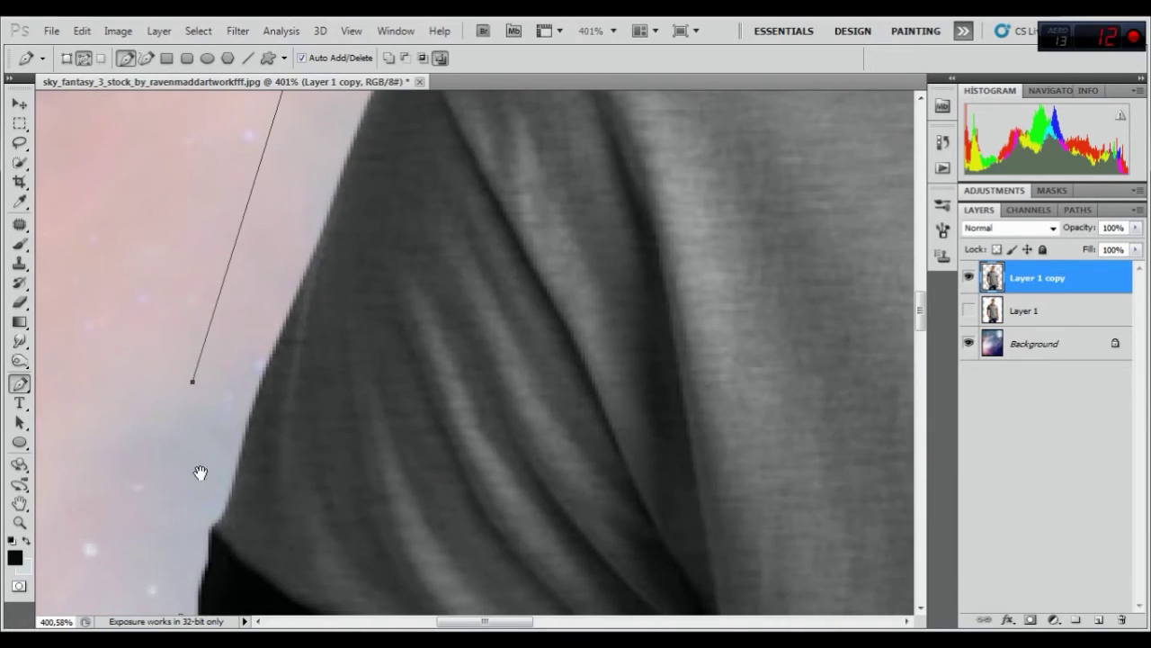
left_click_drag(201, 473, 208, 240)
left_click(184, 382)
scroll(539, 296, "down", 2)
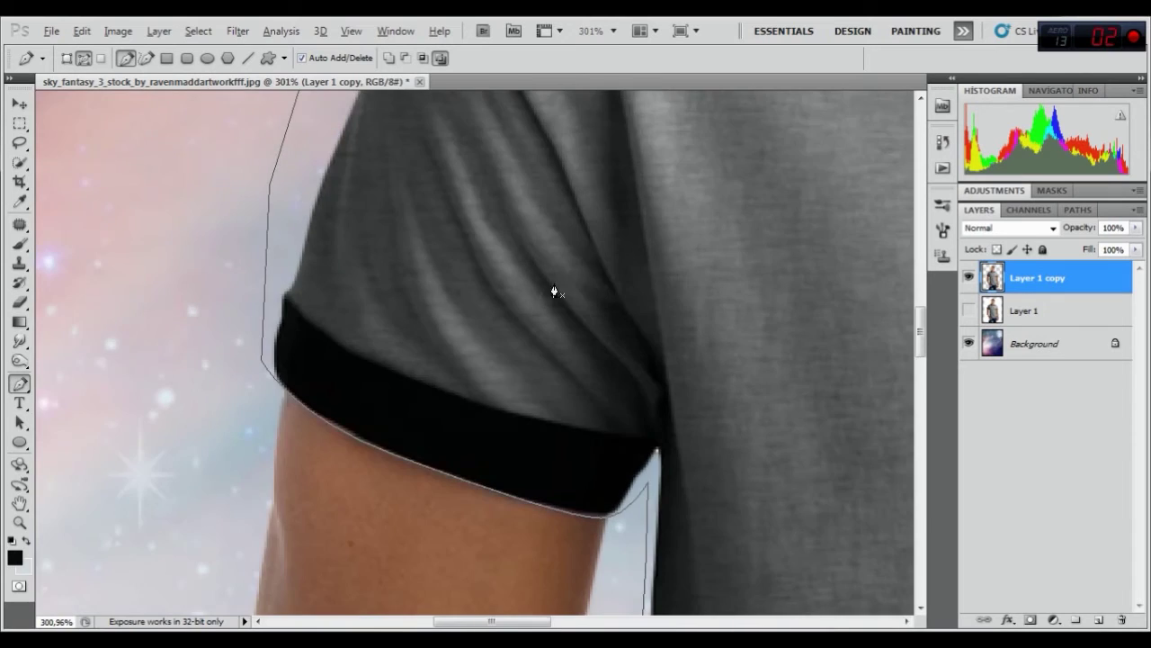
scroll(676, 278, "down", 2)
scroll(676, 281, "down", 1)
scroll(677, 281, "down", 1)
scroll(678, 288, "down", 2)
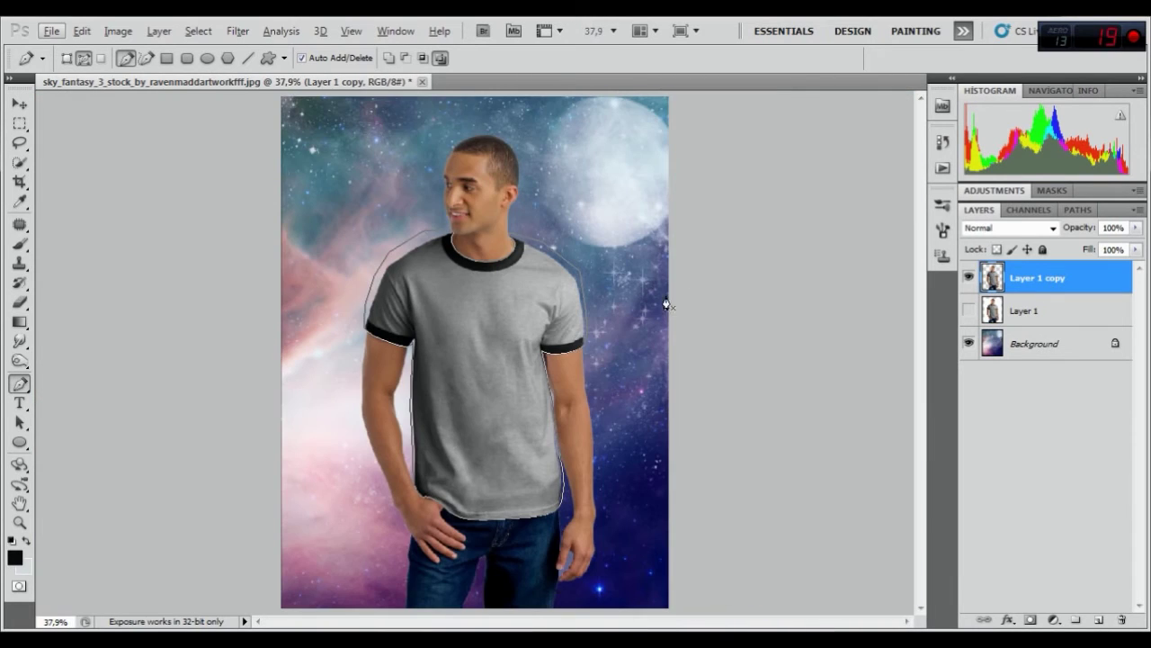
Convert the shirt path into a selection with a 1-pixel feather
scroll(509, 359, "up", 1)
scroll(498, 357, "up", 1)
right_click(479, 312)
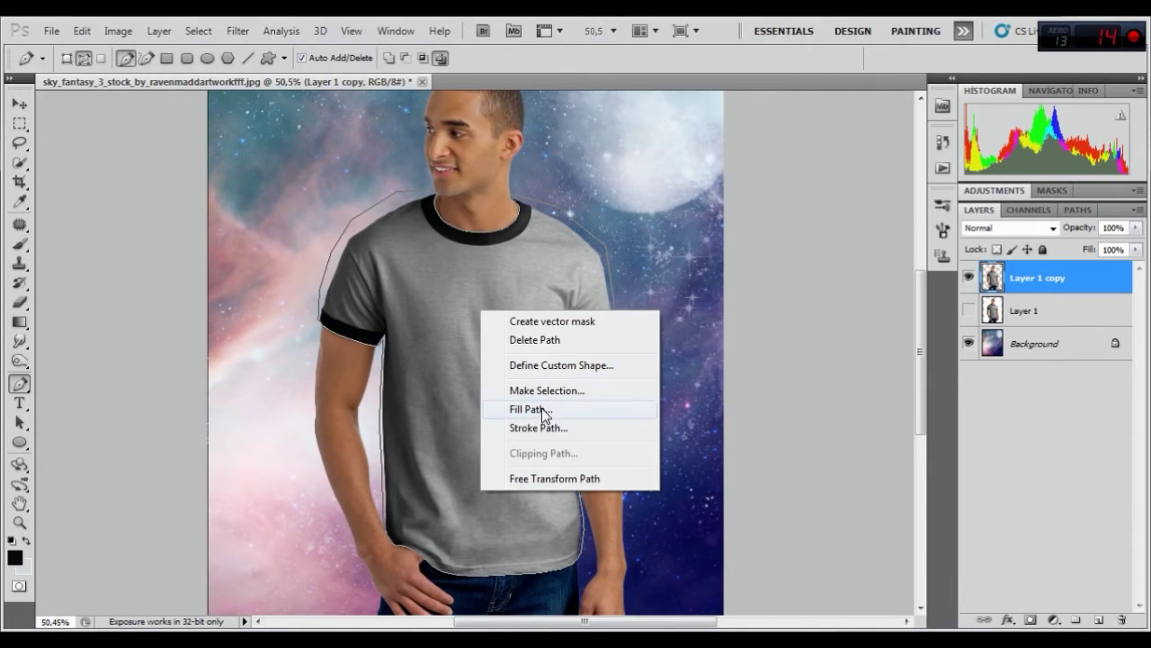
left_click(540, 392)
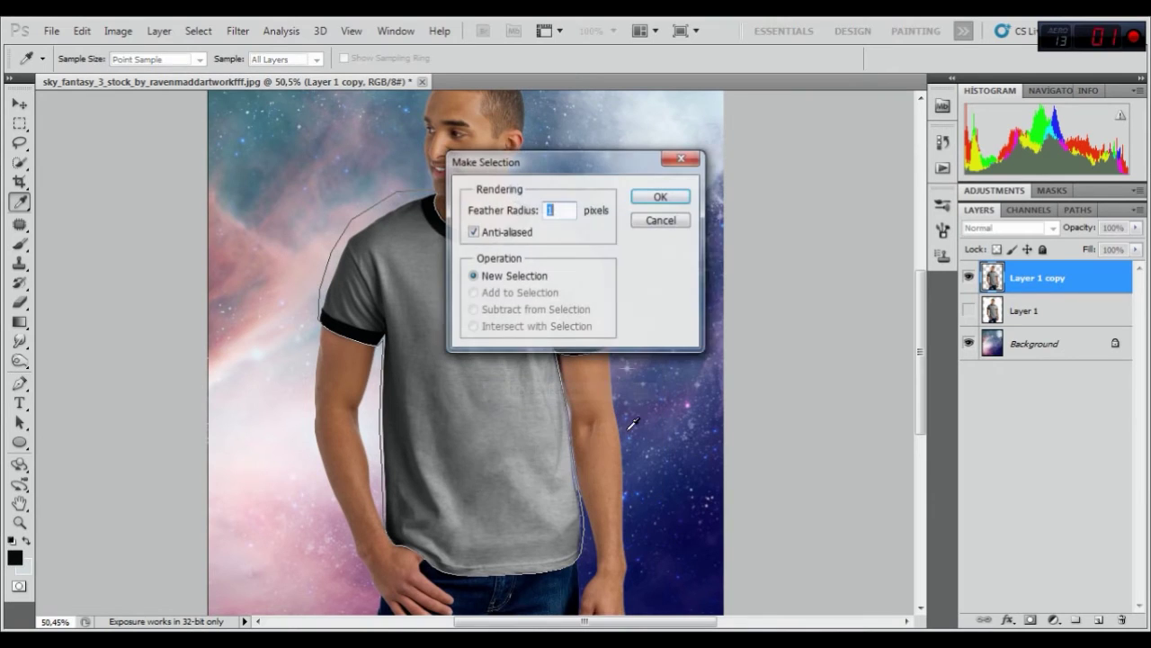
left_click(659, 197)
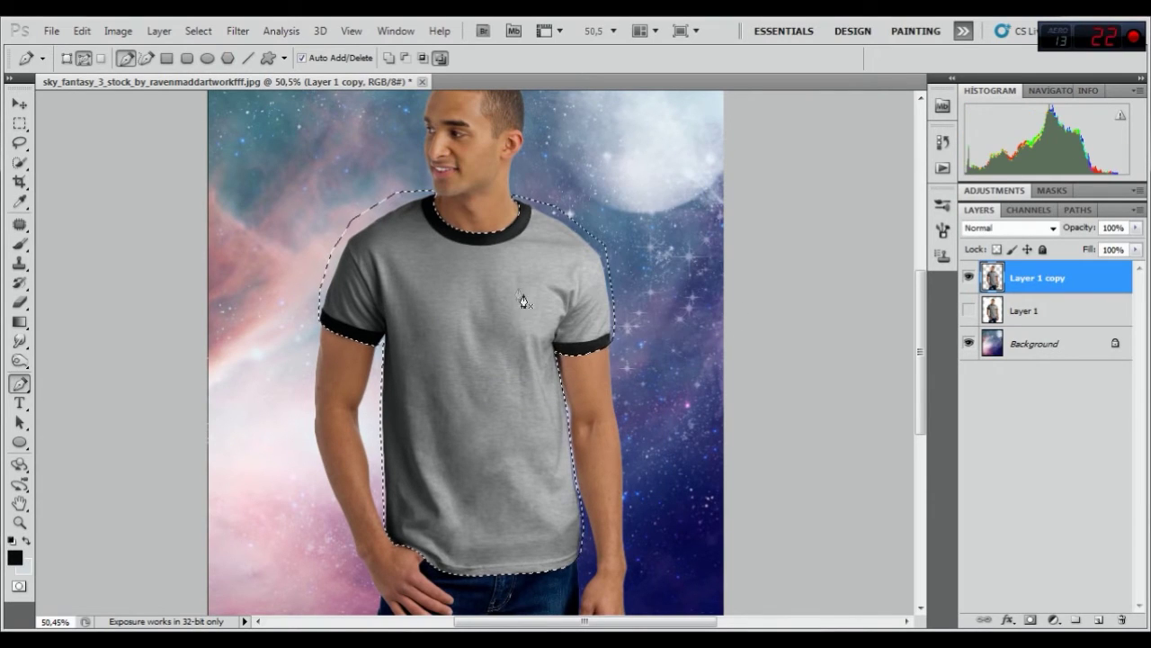
Cut the selected shirt onto its own new Layer 2 via Layer via Cut
right_click(513, 286)
left_click(19, 103)
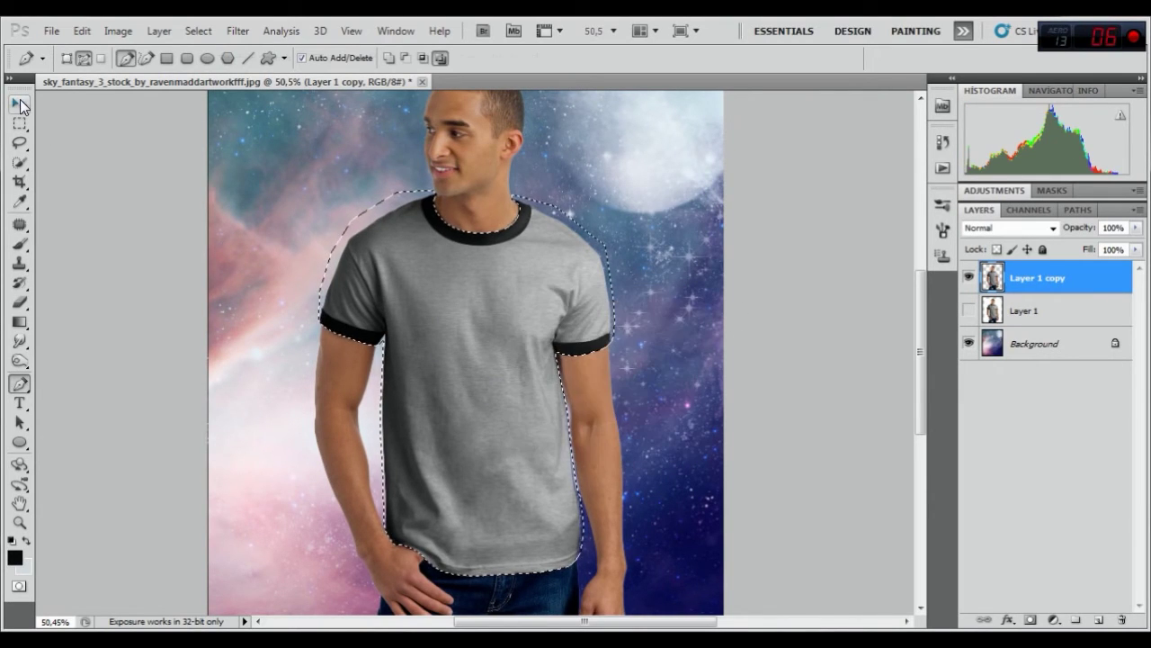
right_click(472, 288)
right_click(437, 263)
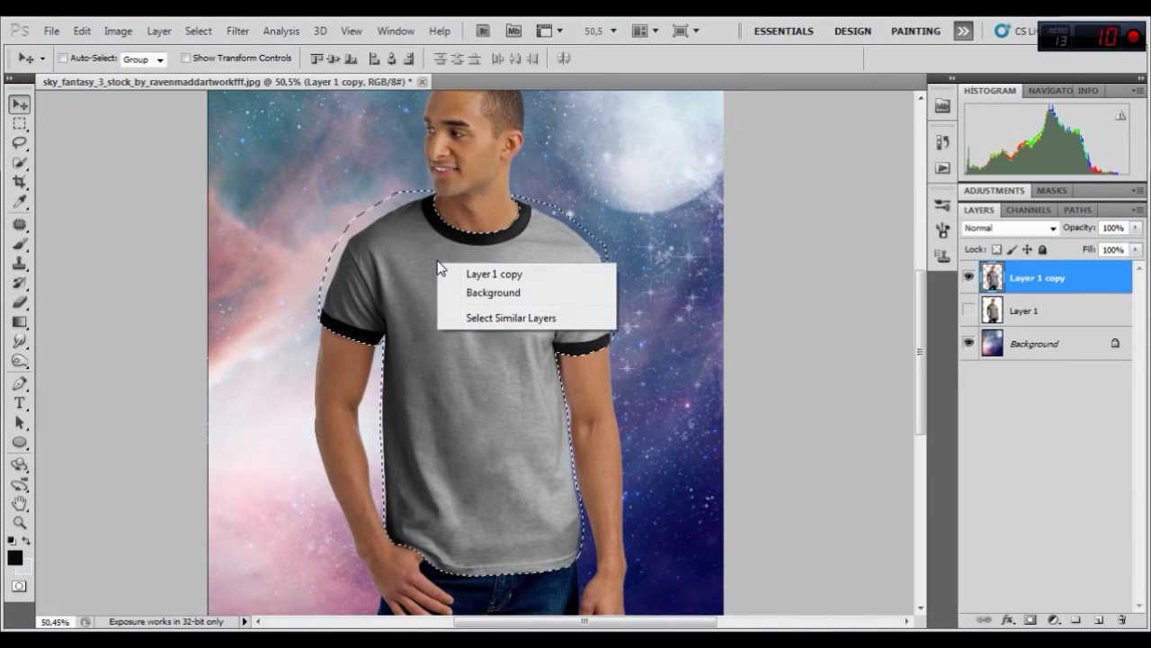
left_click(19, 123)
right_click(485, 284)
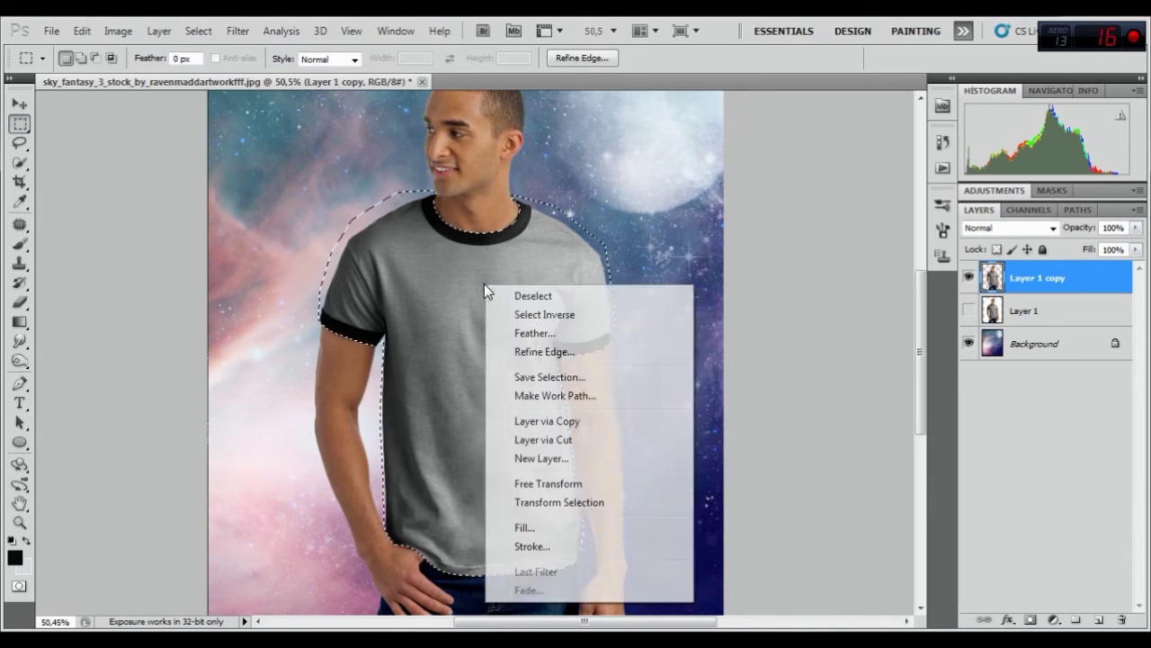
left_click(559, 437)
Toggle Layer 2's visibility to check the cut-out shirt
scroll(679, 417, "down", 2)
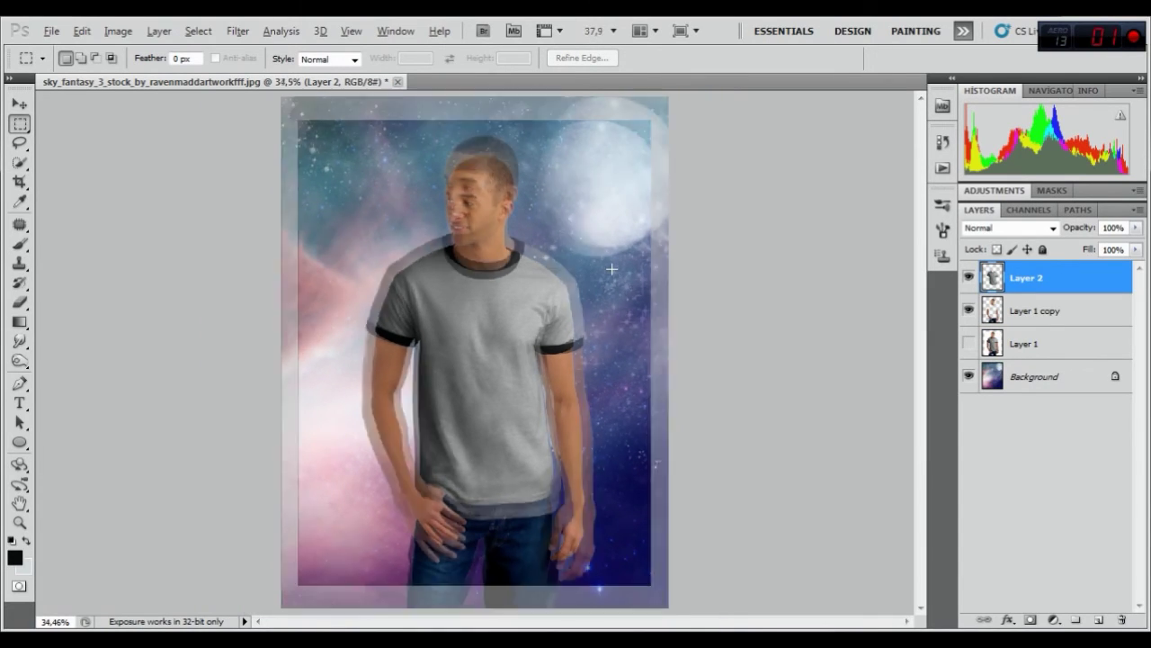
left_click(969, 278)
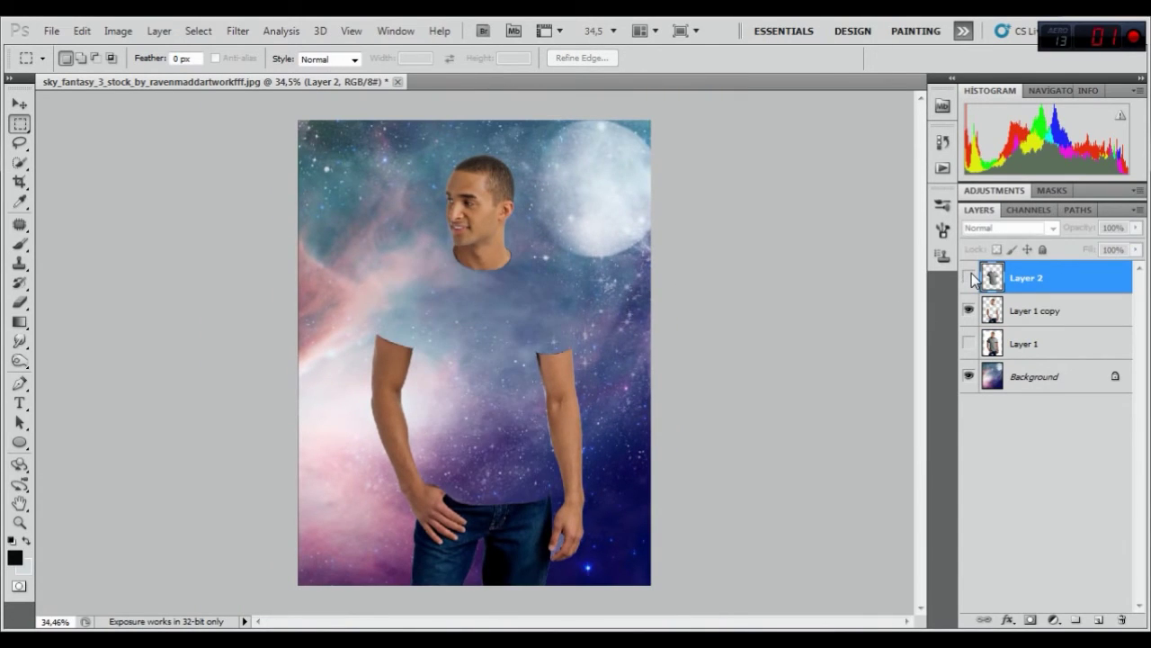
left_click(968, 278)
left_click(969, 278)
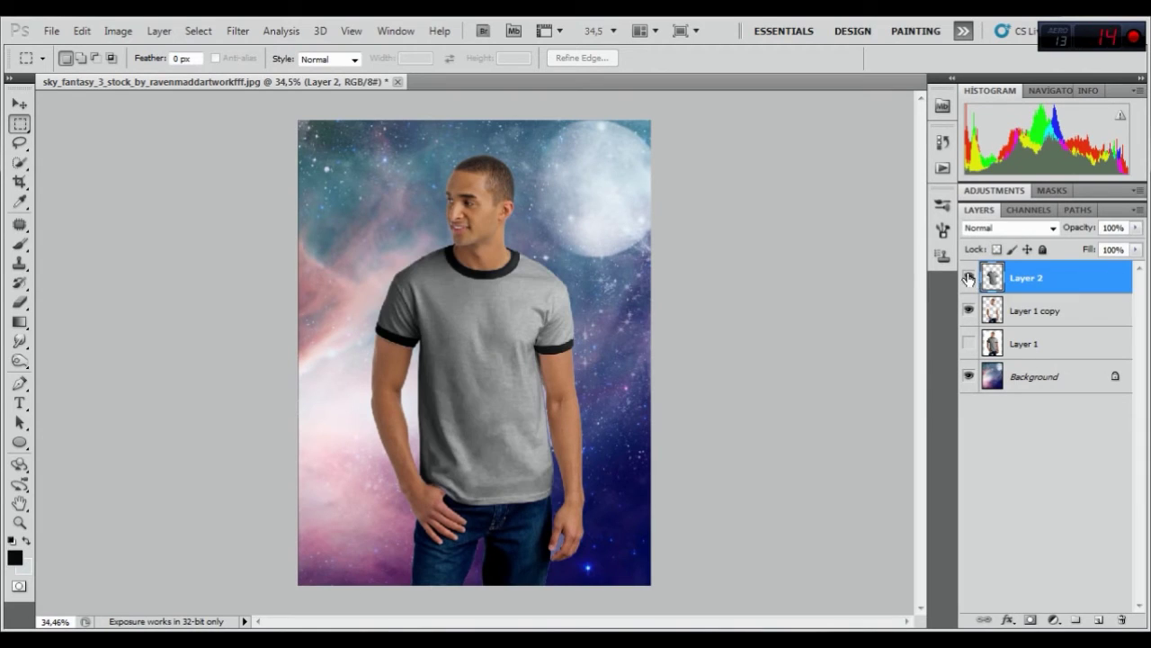
Set Layer 2's blending mode to Overlay so the galaxy texture shows across the shirt
left_click(1022, 228)
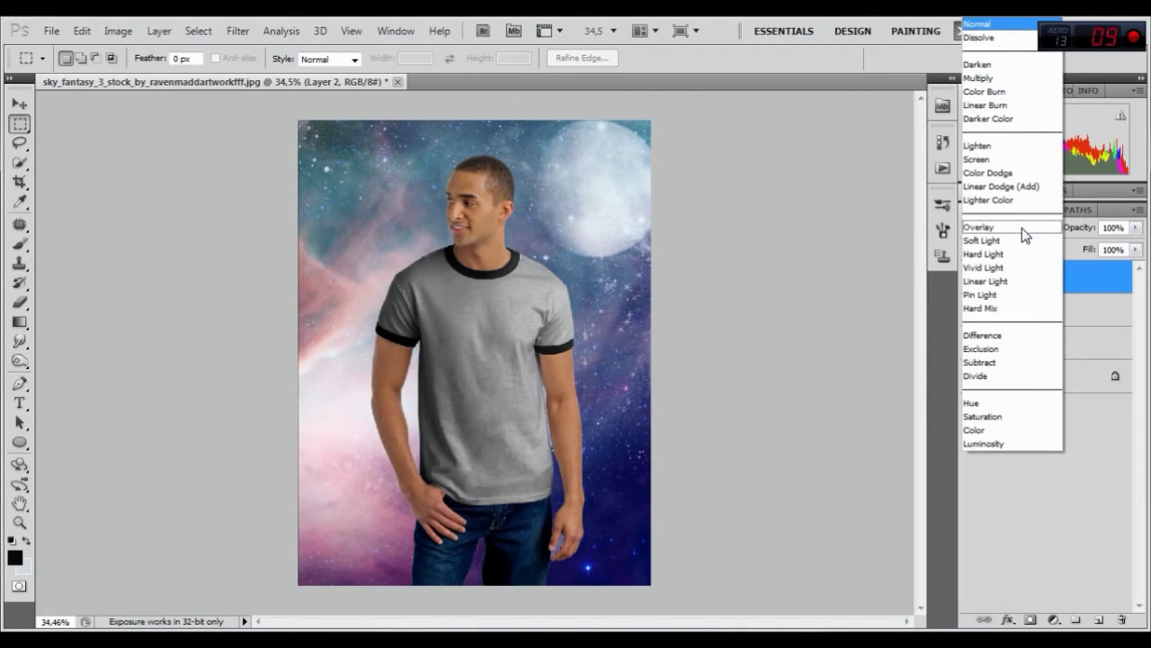
left_click(1022, 227)
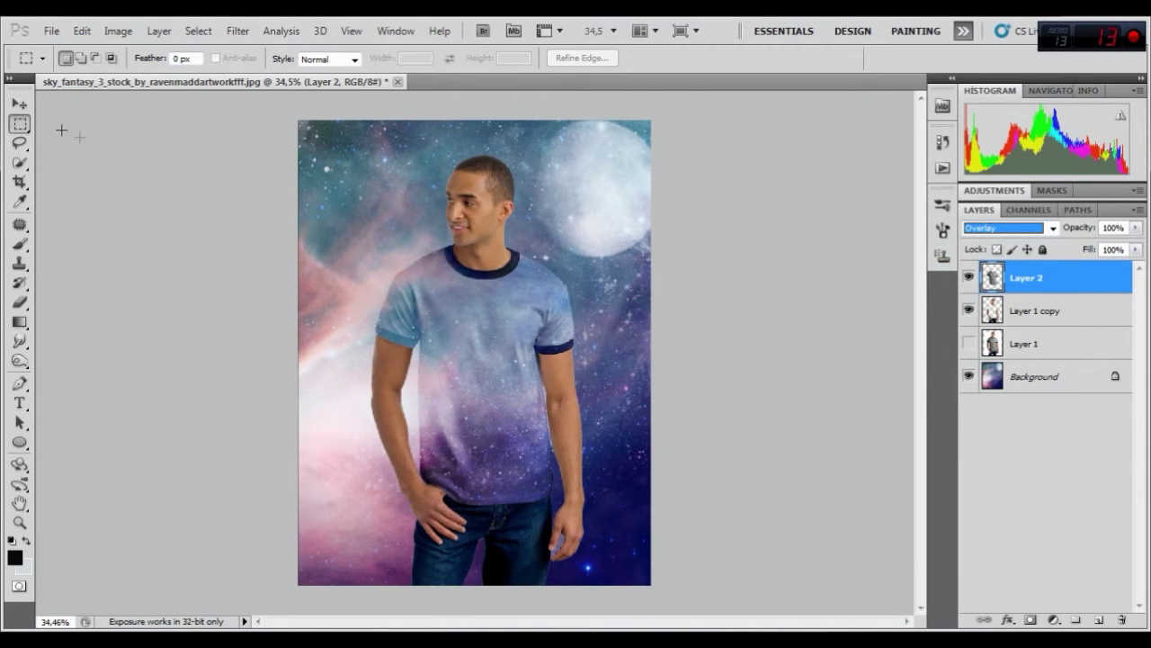
left_click(20, 105)
scroll(481, 294, "down", 2)
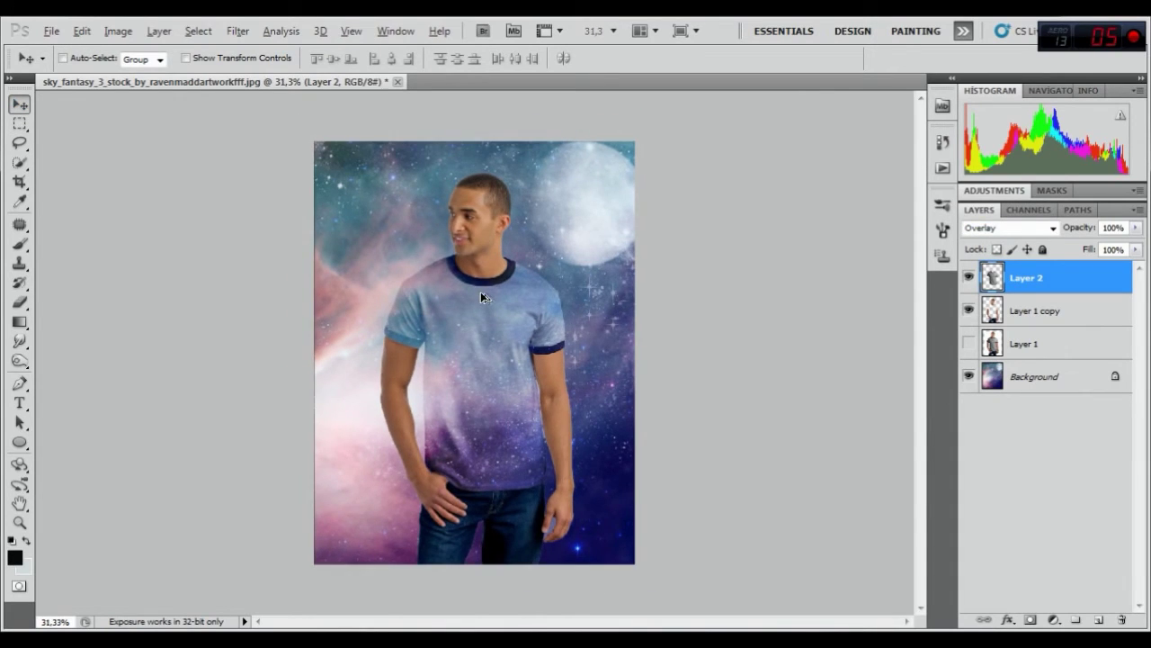
scroll(481, 353, "up", 2)
key("alt")
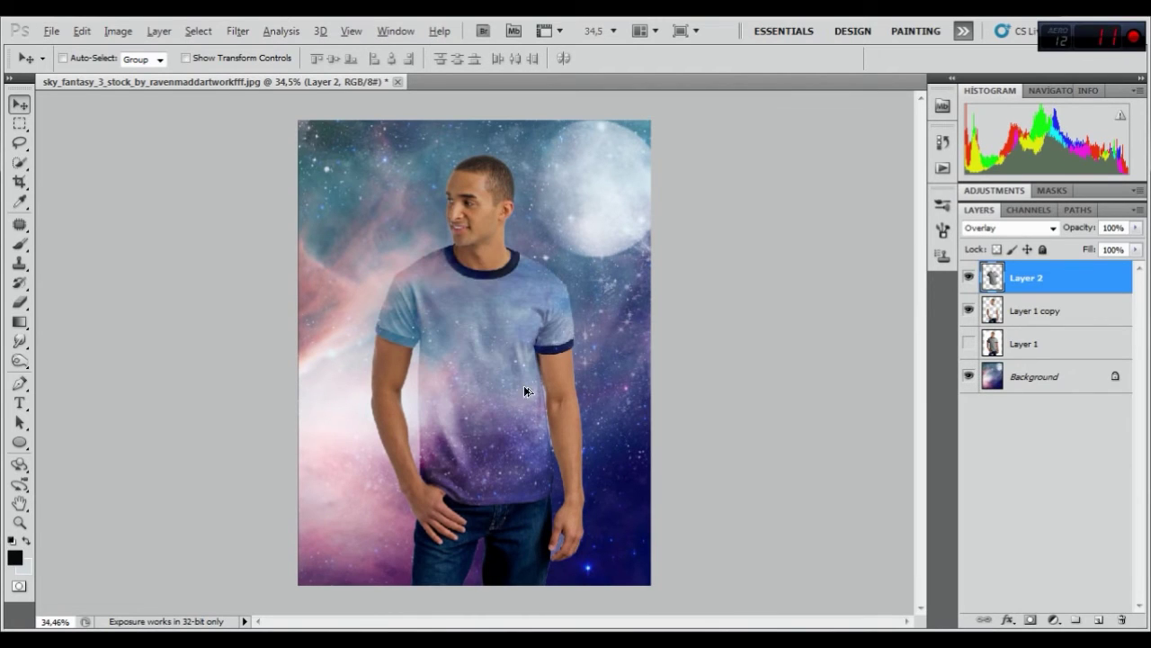
scroll(441, 382, "up", 1)
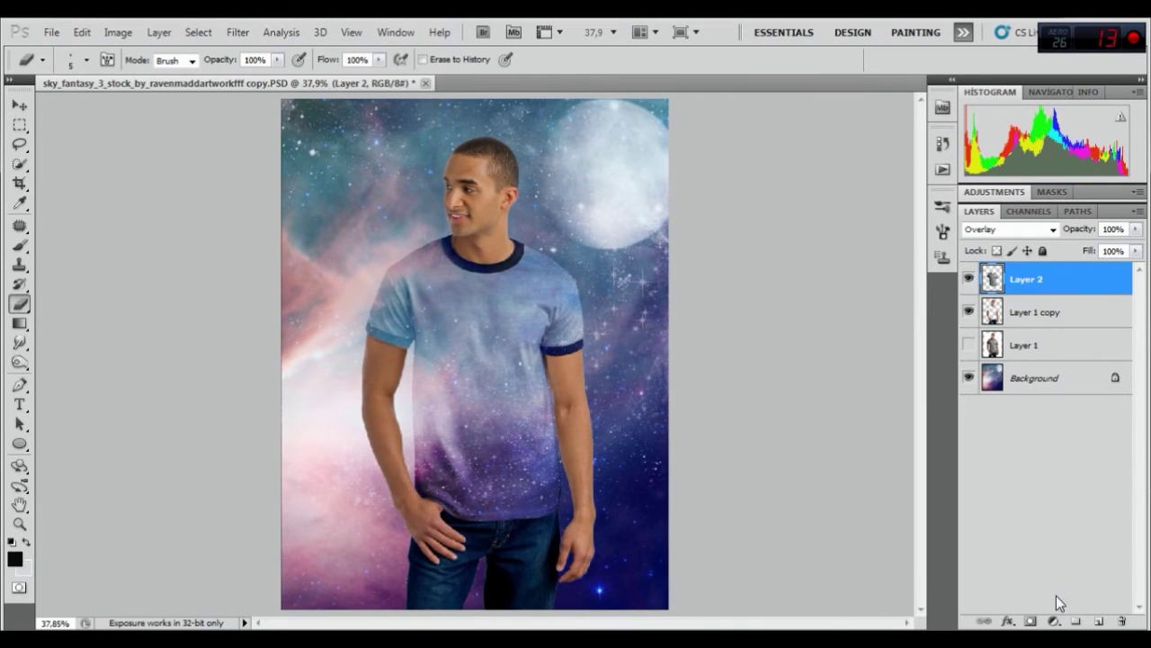
left_click(1054, 621)
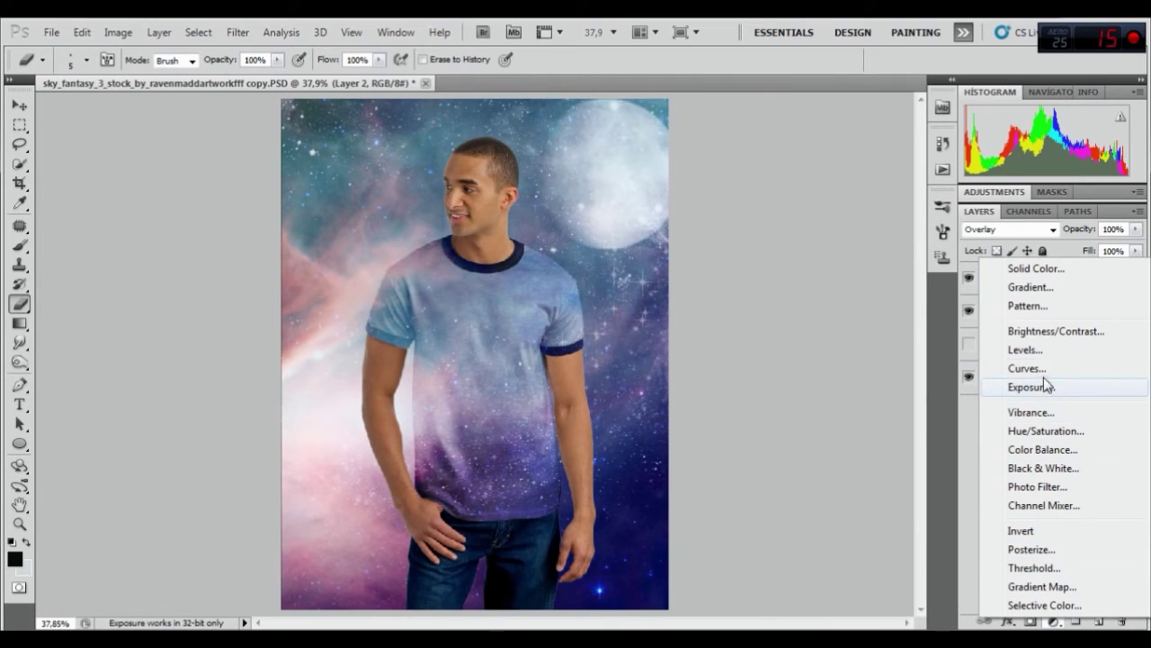
Add a Levels adjustment clipped to the shirt layer, raising the black input and lowering the white input
left_click(1026, 352)
left_click(1018, 474)
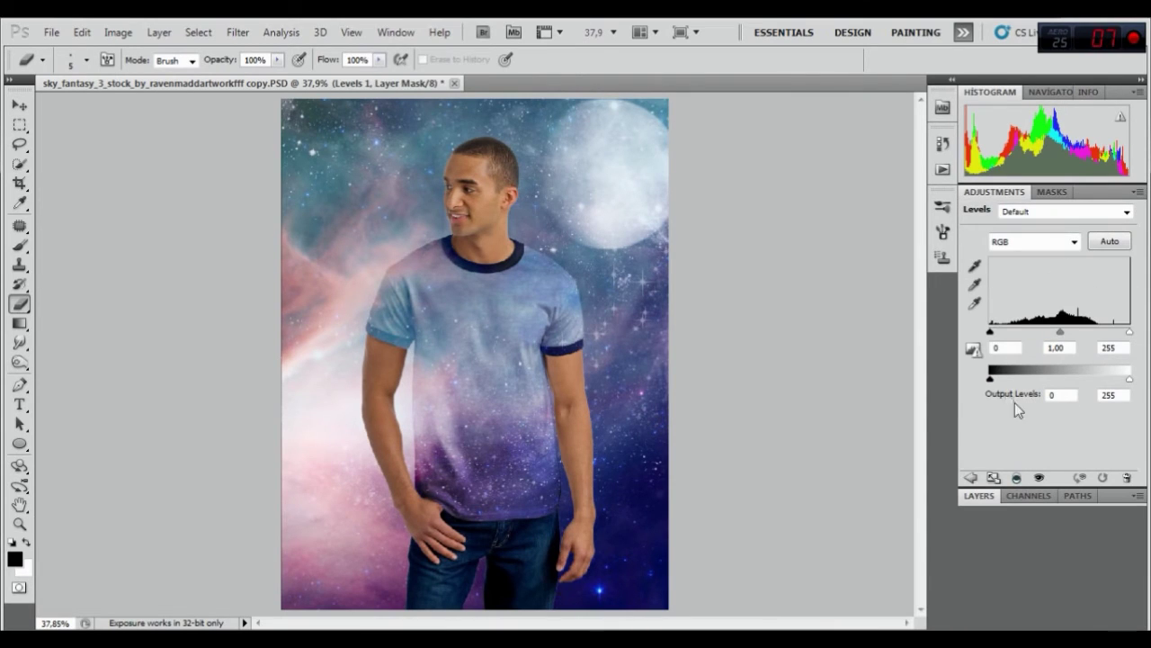
left_click_drag(991, 333, 997, 335)
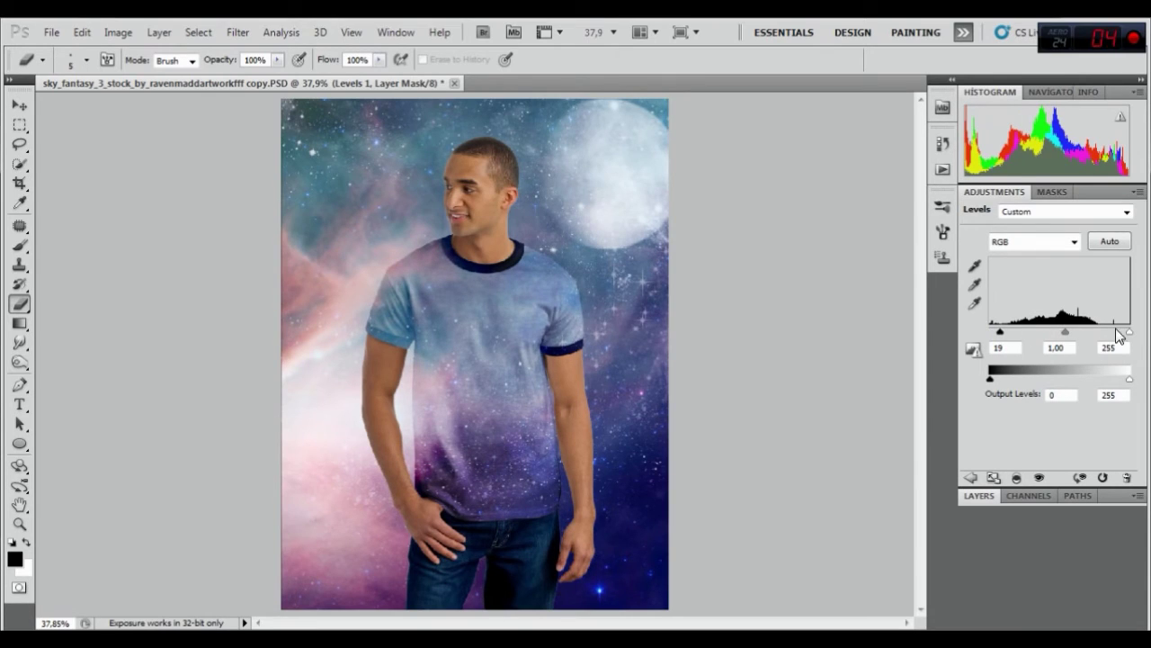
left_click_drag(1126, 331, 1124, 331)
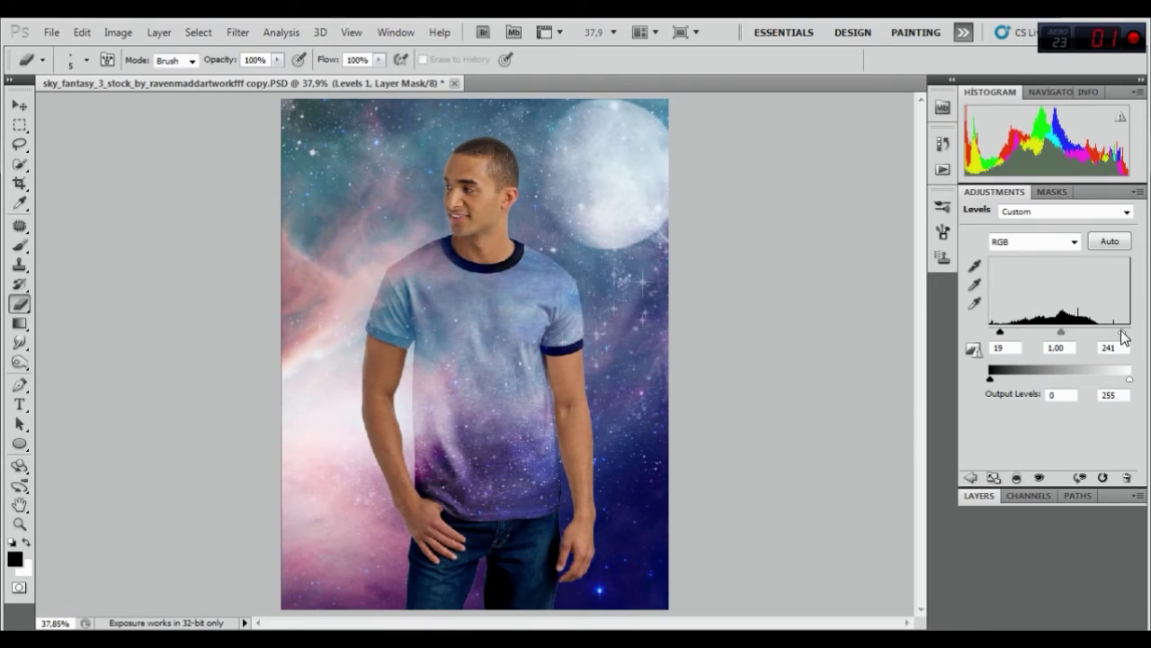
left_click(980, 495)
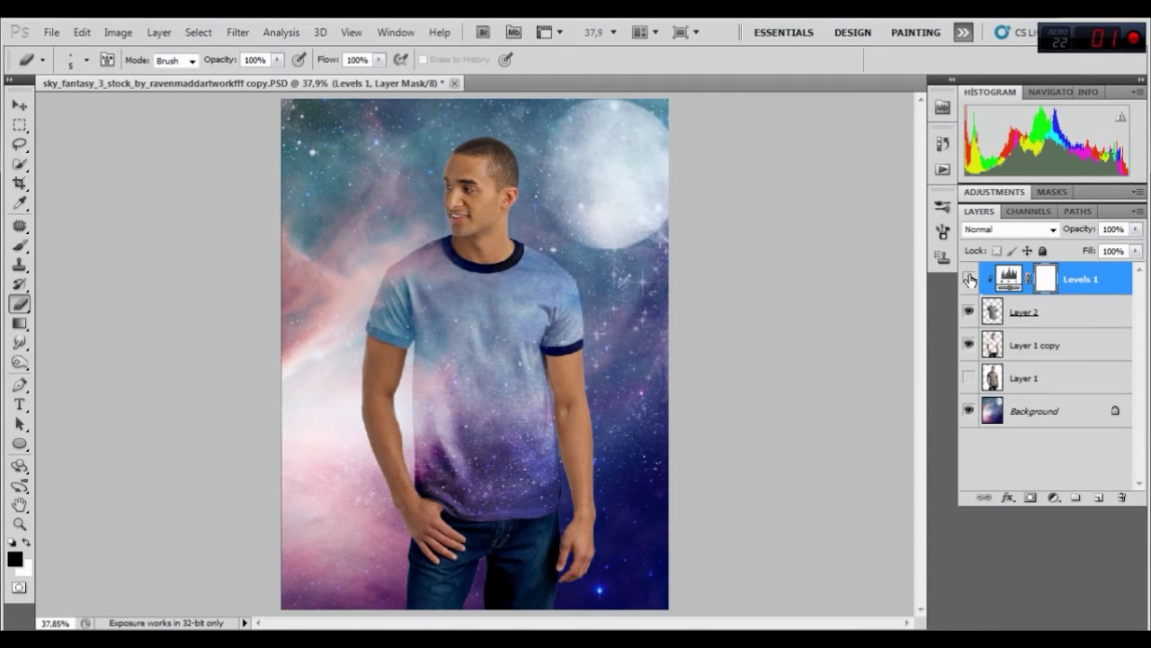
Hide and reshow the galaxy shirt layer to compare, then select the Levels 1 layer
scroll(458, 378, "down", 2, "alt")
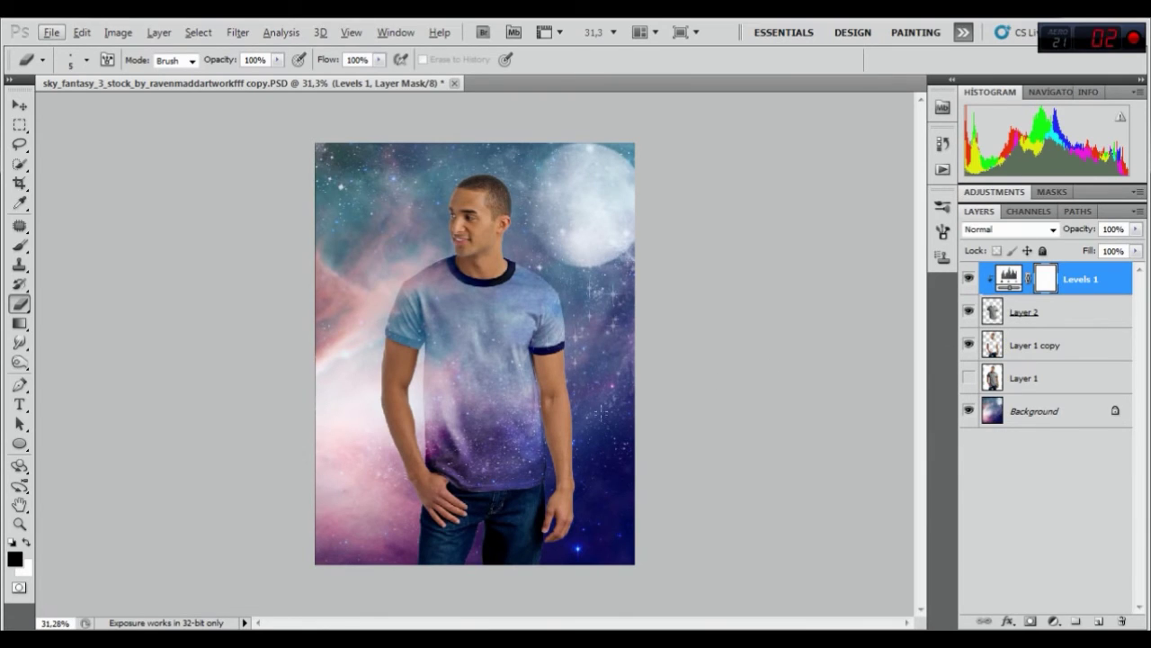
left_click(1054, 621)
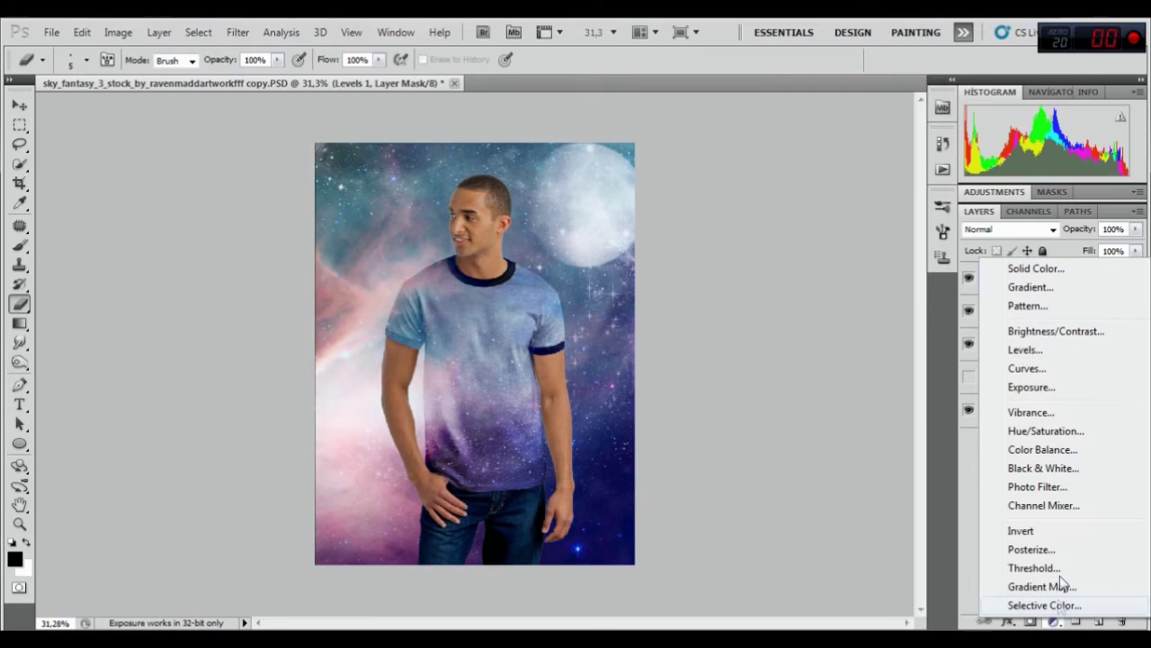
left_click(792, 60)
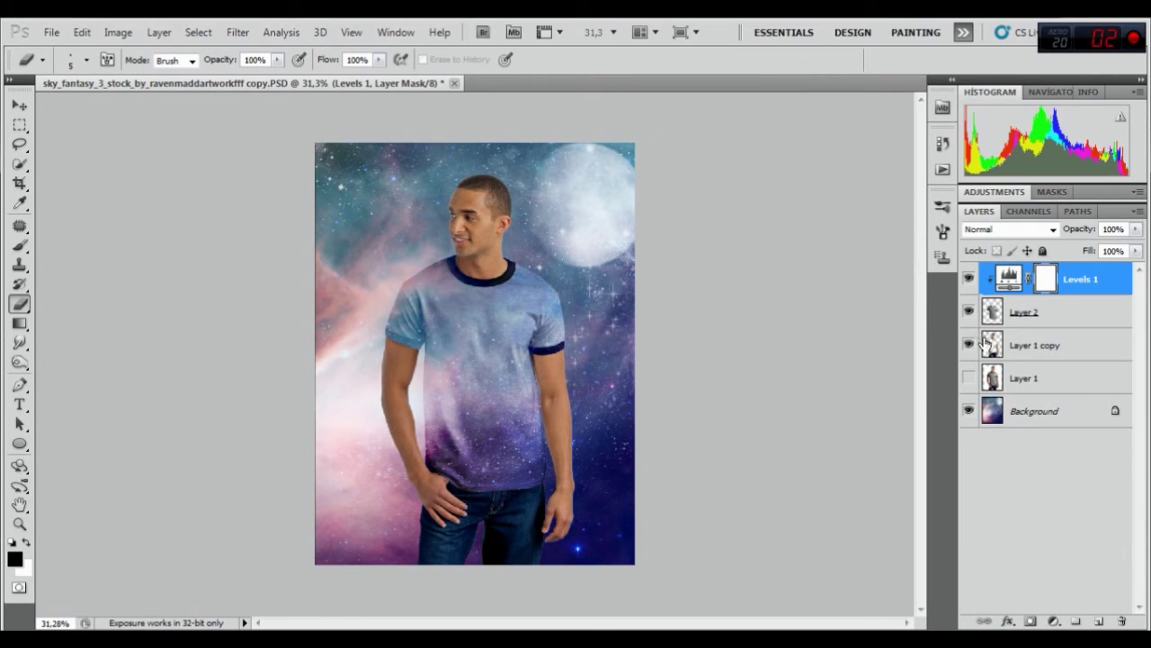
left_click(969, 312)
left_click(969, 312)
scroll(499, 281, "up", 1)
scroll(499, 282, "up", 1)
scroll(506, 295, "down", 1)
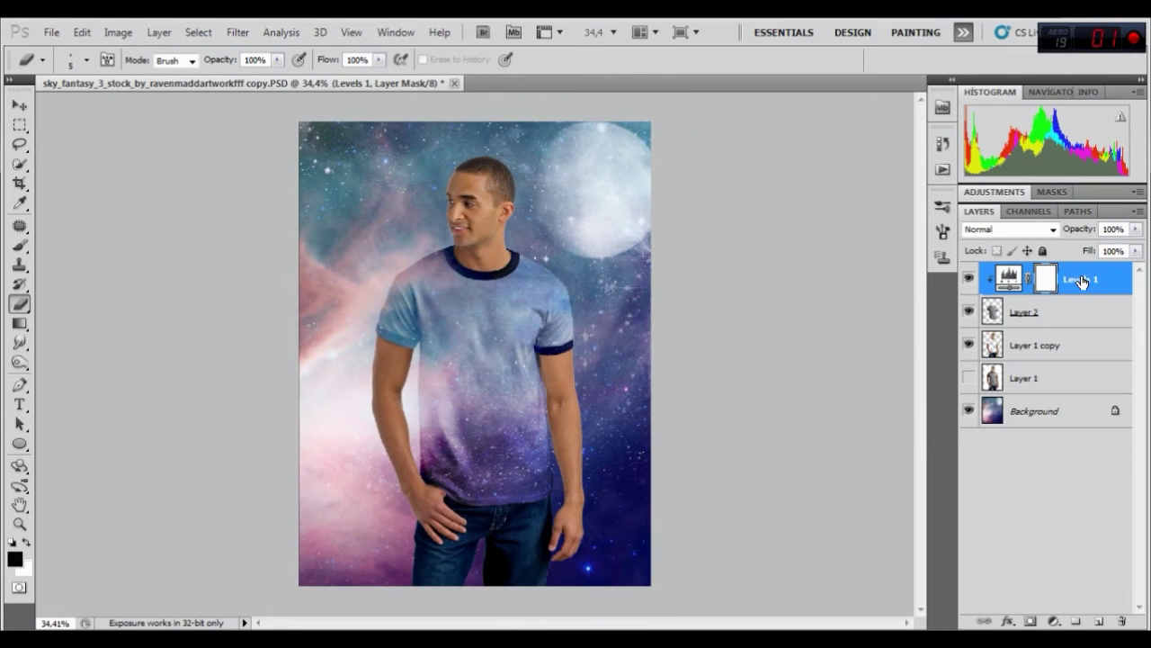
left_click(1009, 279)
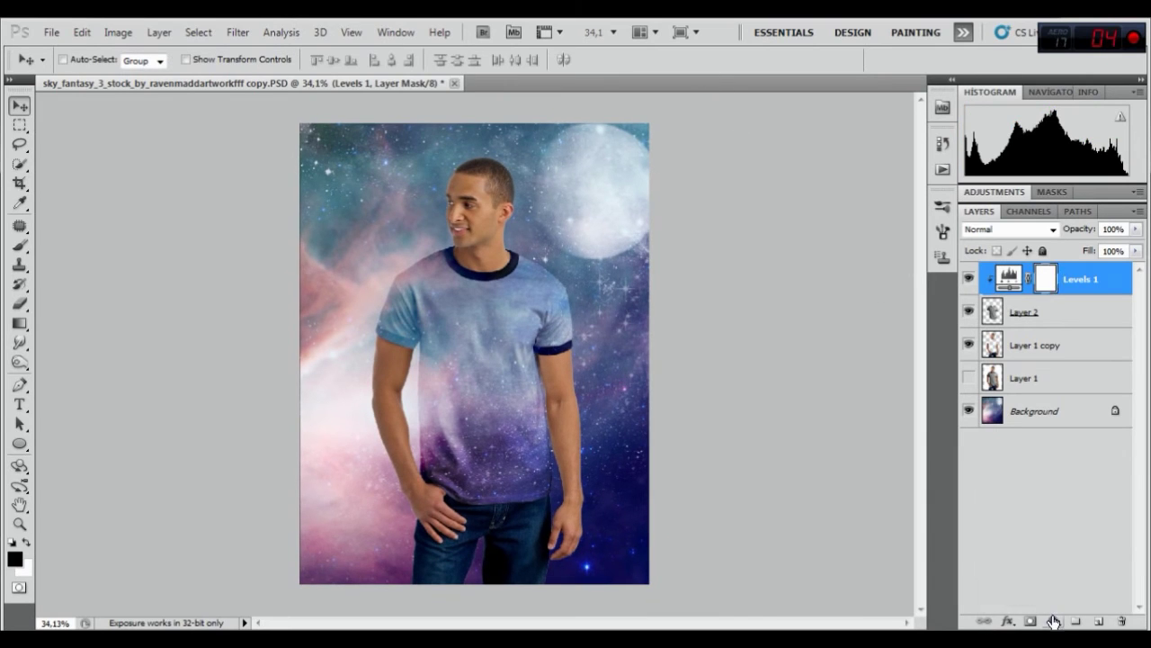
left_click(1054, 620)
Add a deep blue #0431a3 Solid Color fill layer in Difference mode at 20% opacity
left_click(1019, 268)
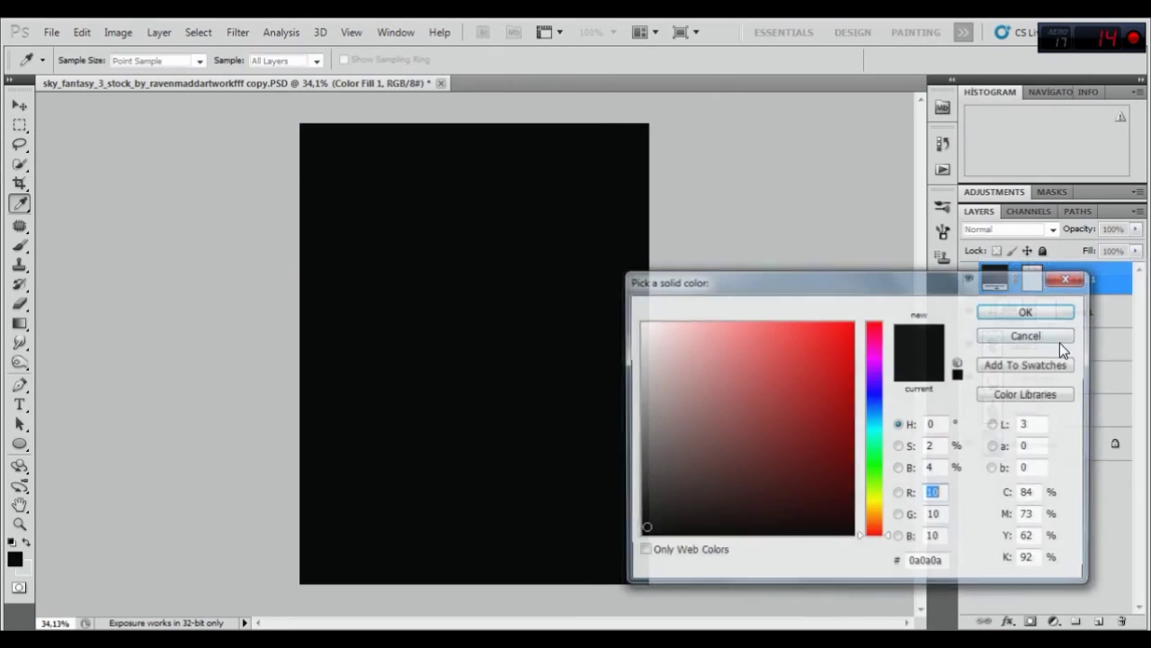
left_click(877, 399)
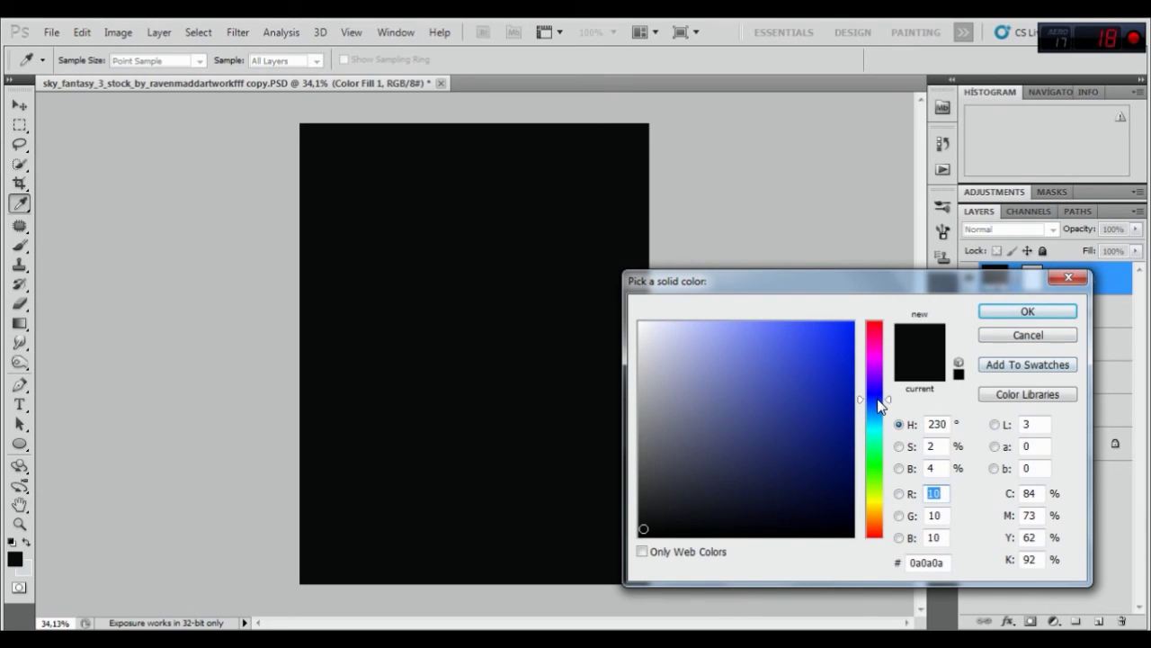
left_click_drag(878, 404, 880, 409)
left_click(849, 399)
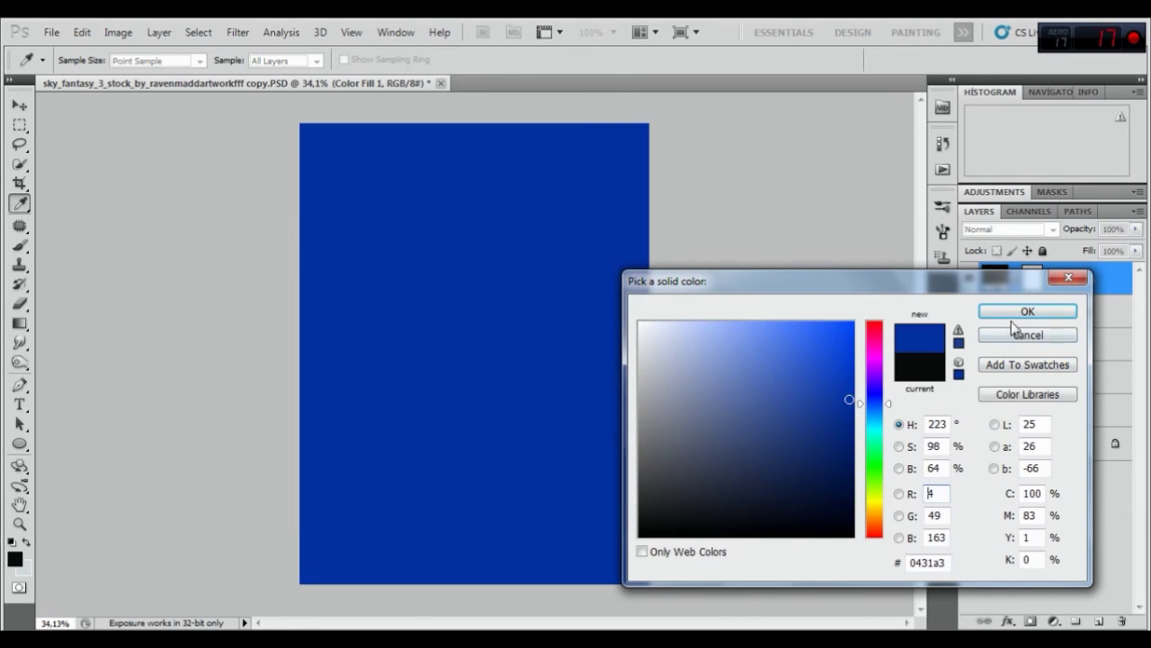
left_click(1027, 310)
left_click(1031, 230)
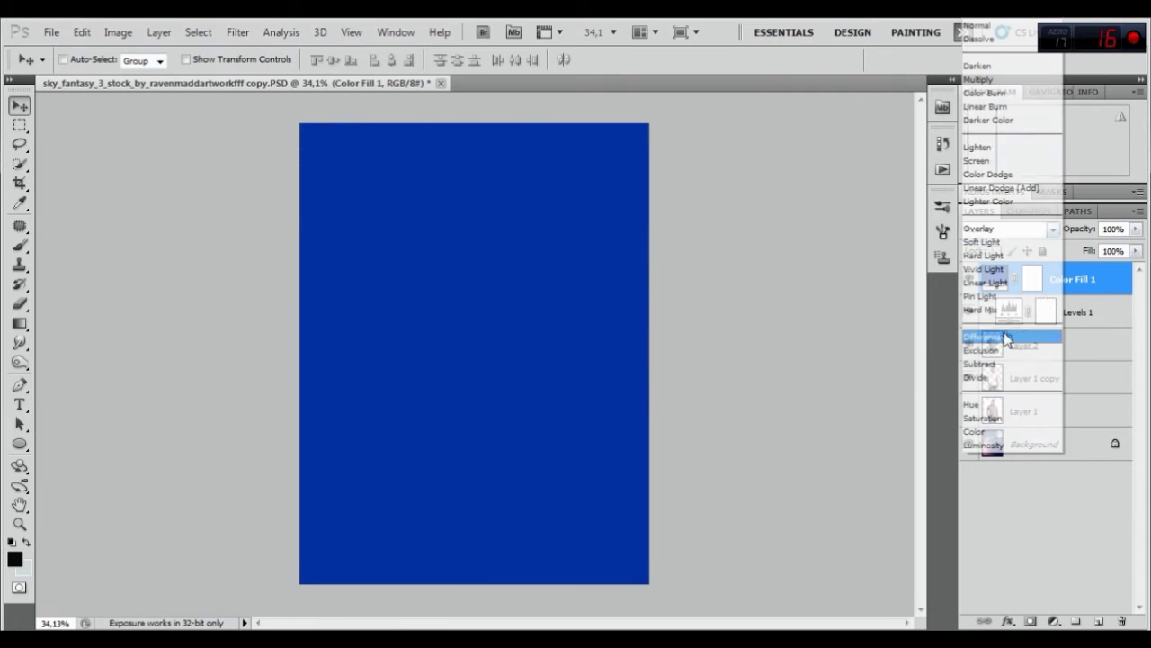
left_click(982, 336)
left_click_drag(1083, 228, 1017, 233)
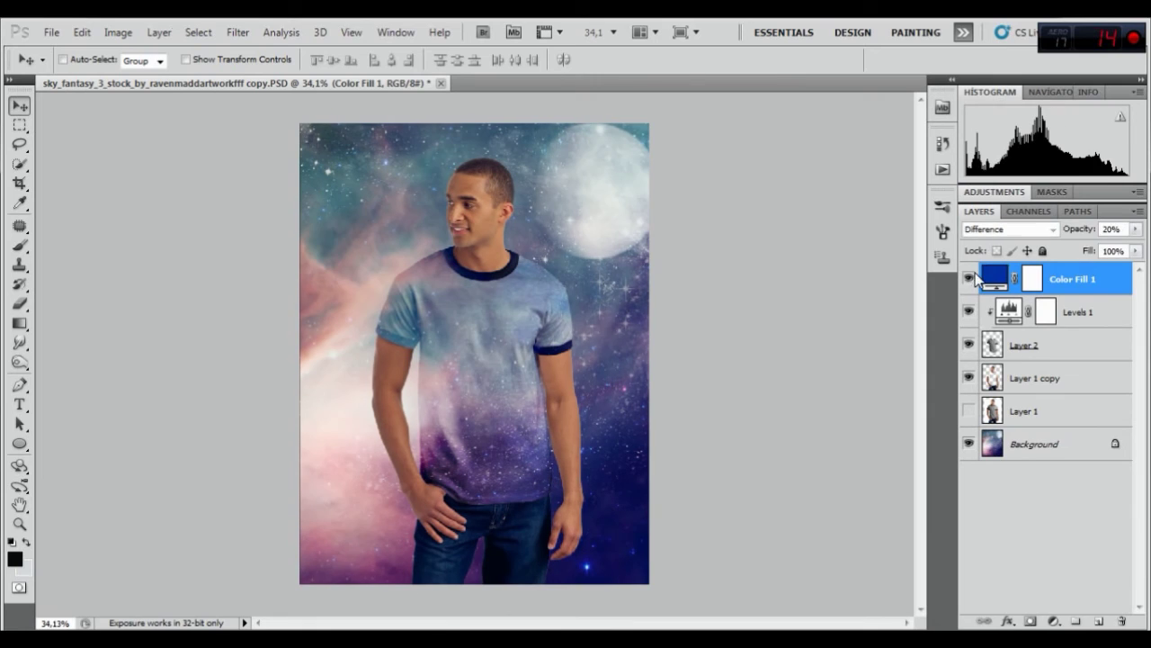
Add a Levels 2 adjustment with input levels 8 and 235
left_click(1054, 621)
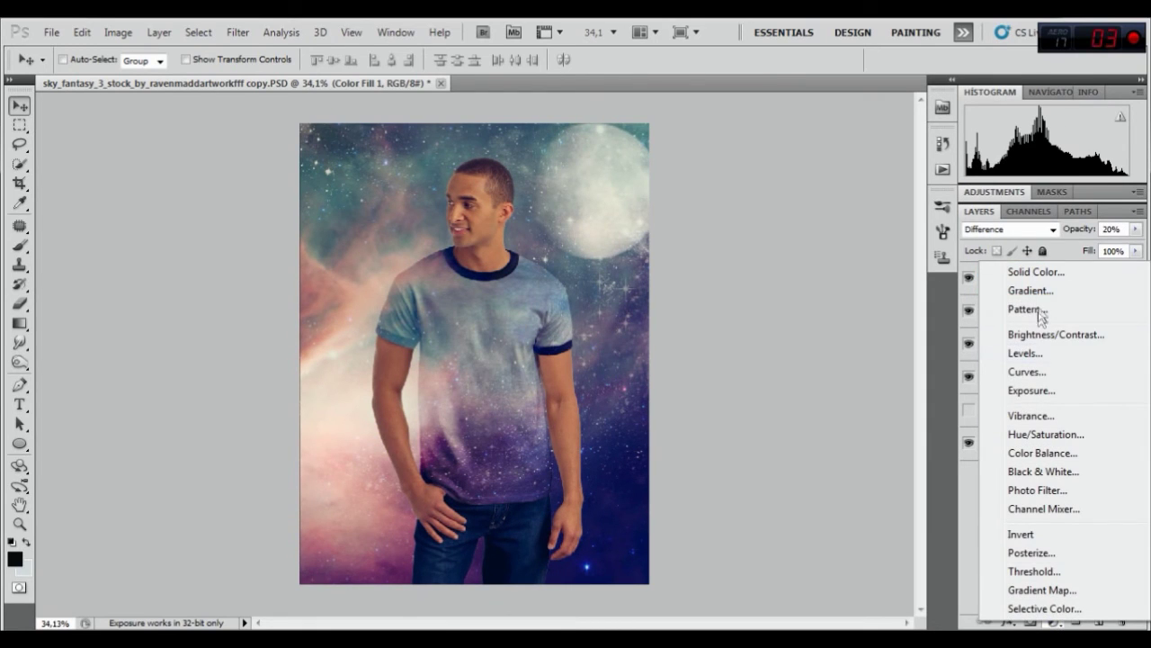
left_click(1043, 352)
left_click_drag(991, 332, 995, 332)
left_click_drag(1129, 332, 1118, 331)
left_click(979, 496)
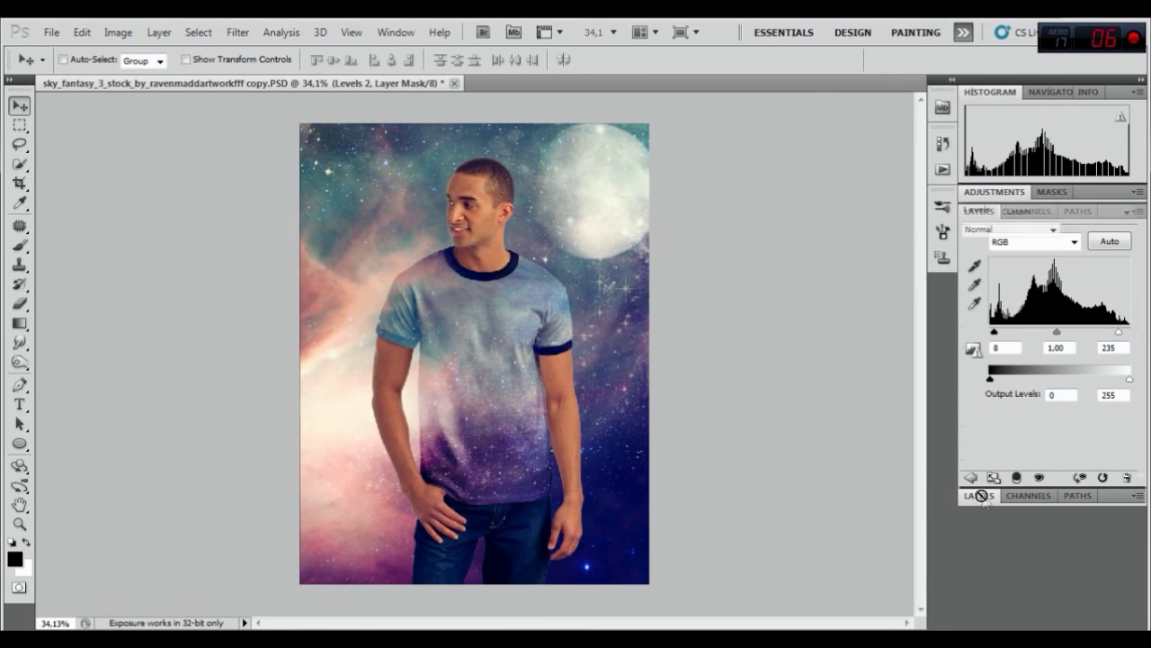
Lower Color Fill 1 to 10% opacity and merge all visible layers into Layer 3 with Ctrl+Shift+Alt+E
left_click(1034, 310)
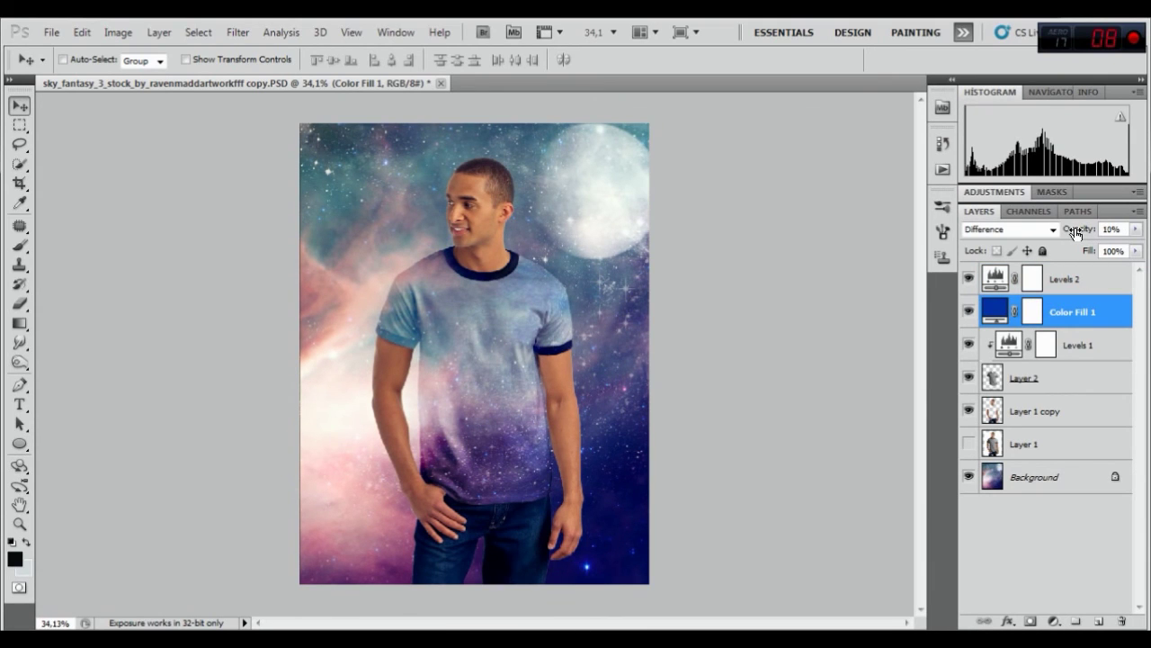
left_click(1064, 279)
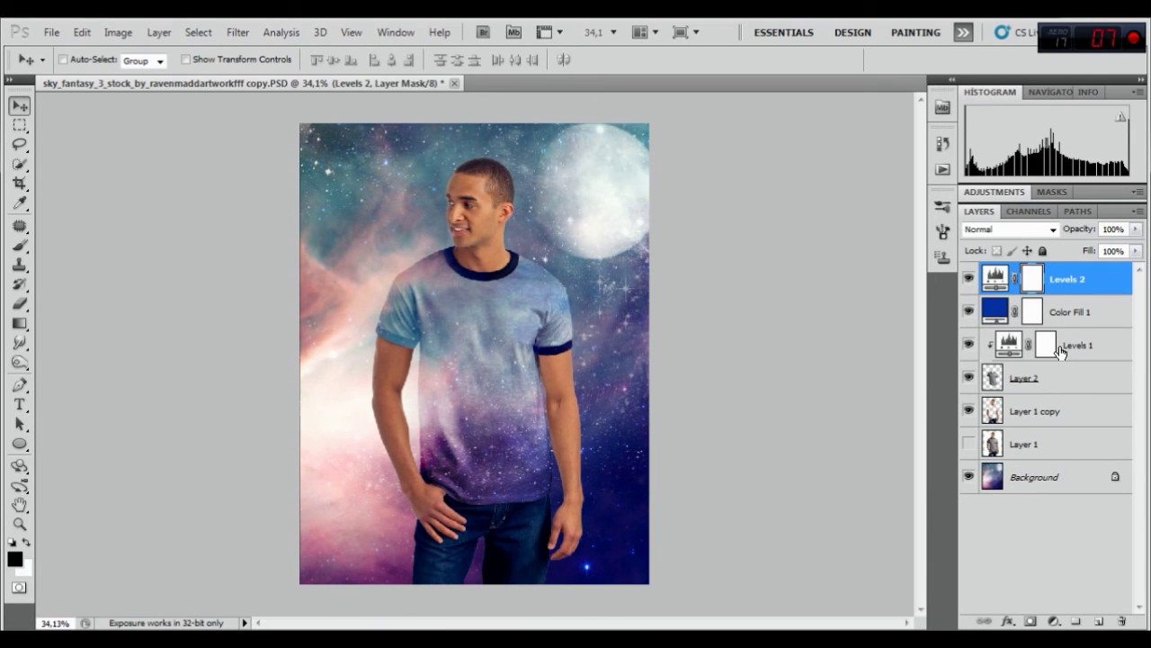
key("ctrl+shift+alt+e")
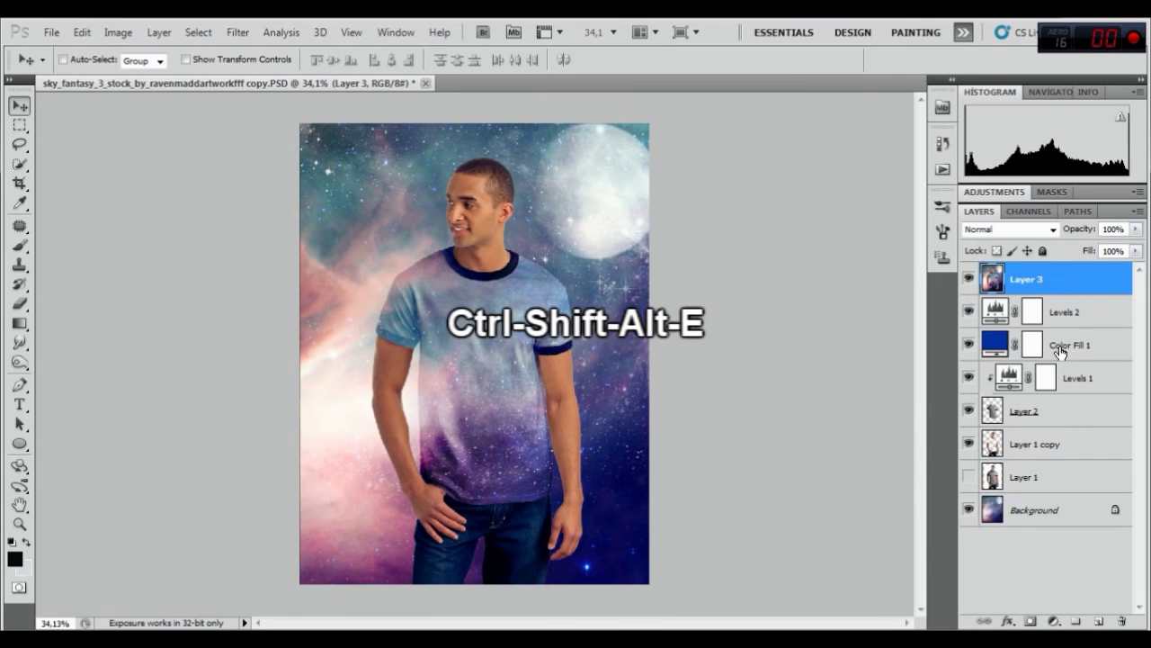
Apply a 1-pixel High Pass filter to Layer 3 and blend it in Soft Light
left_click(241, 32)
mouse_move(251, 362)
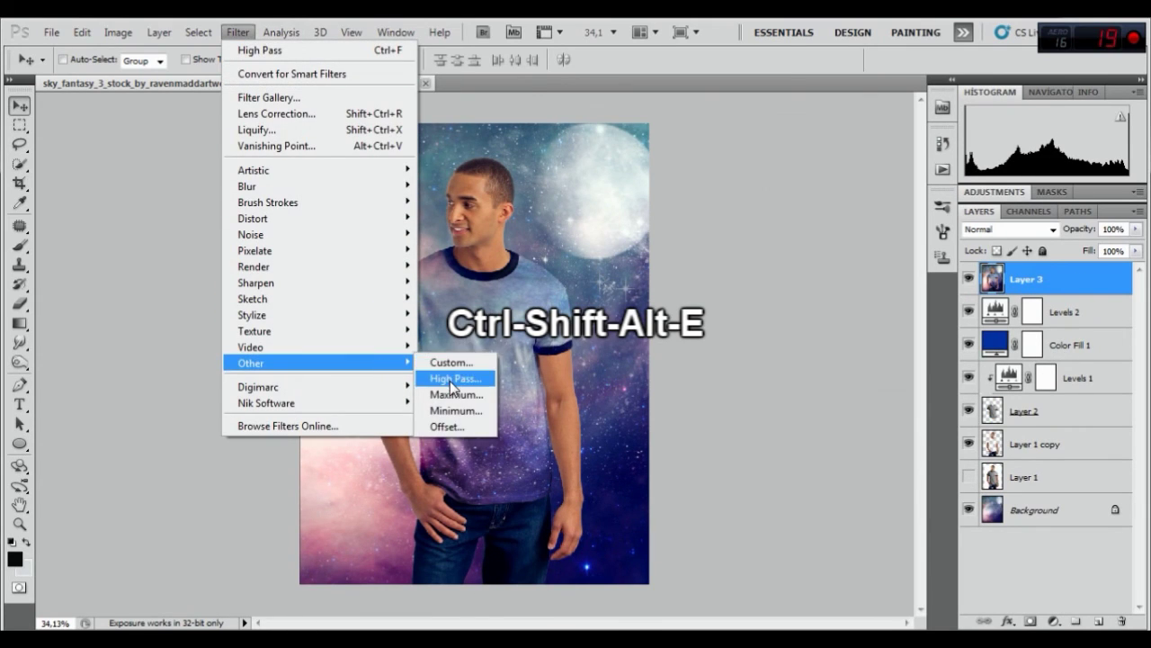
left_click(450, 382)
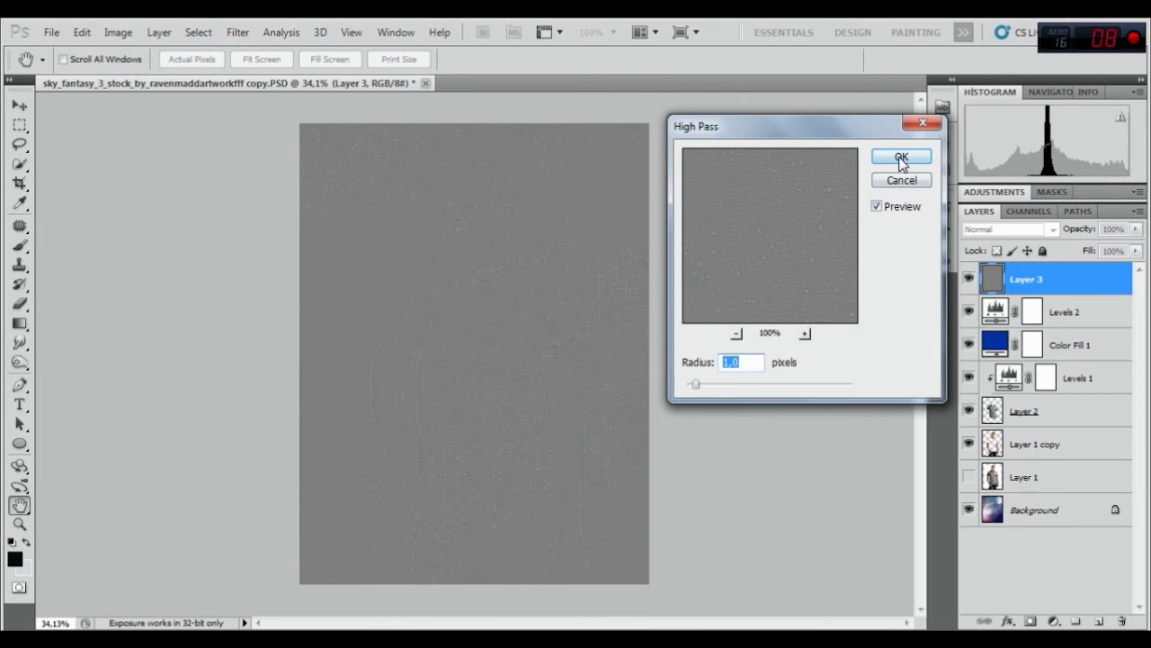
left_click(901, 158)
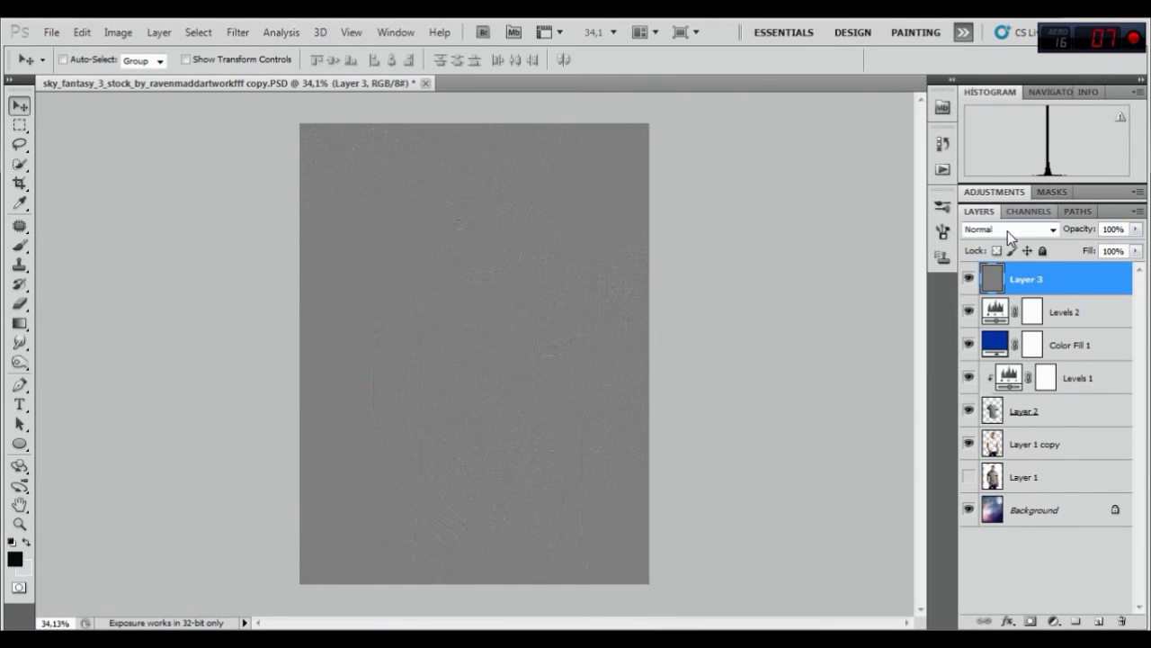
left_click(1008, 230)
left_click(992, 241)
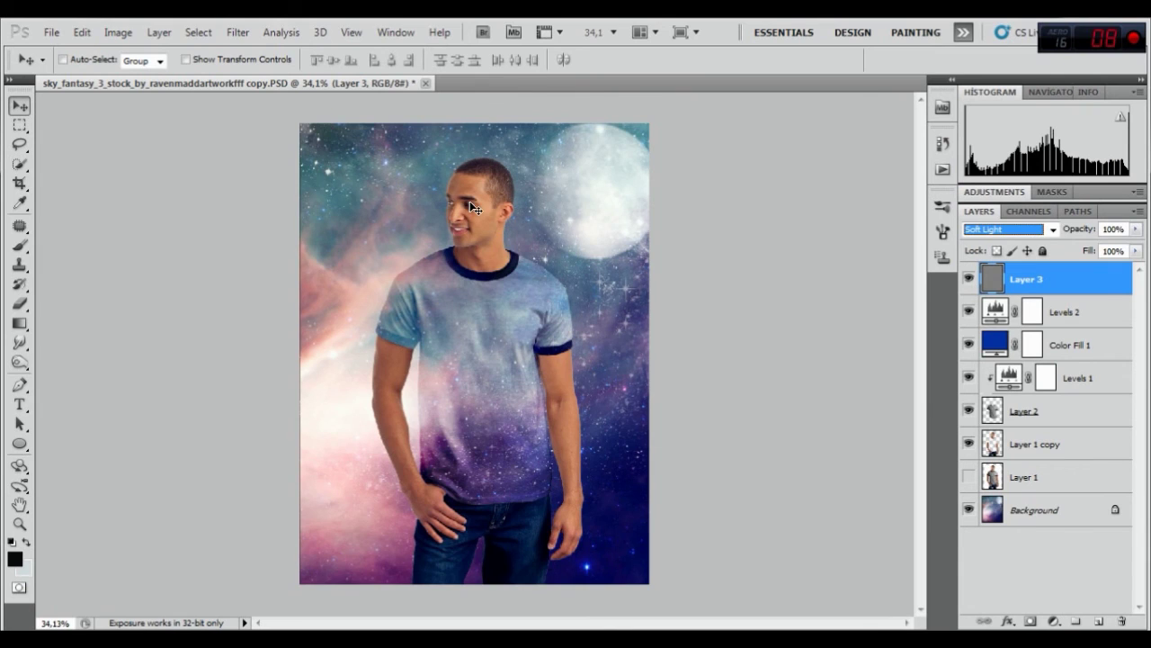
Zoom onto the t-shirt and toggle the sharpening layer on and off to compare
scroll(471, 203, "up", 1)
scroll(479, 197, "up", 1)
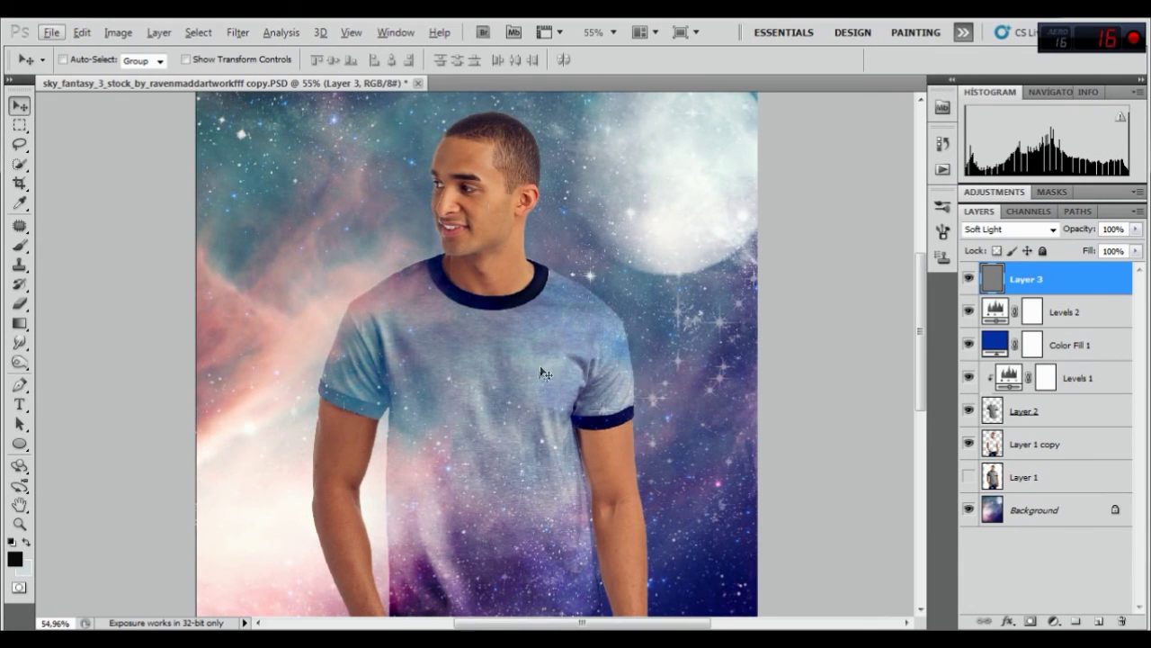
left_click_drag(518, 421, 518, 312)
left_click(969, 280)
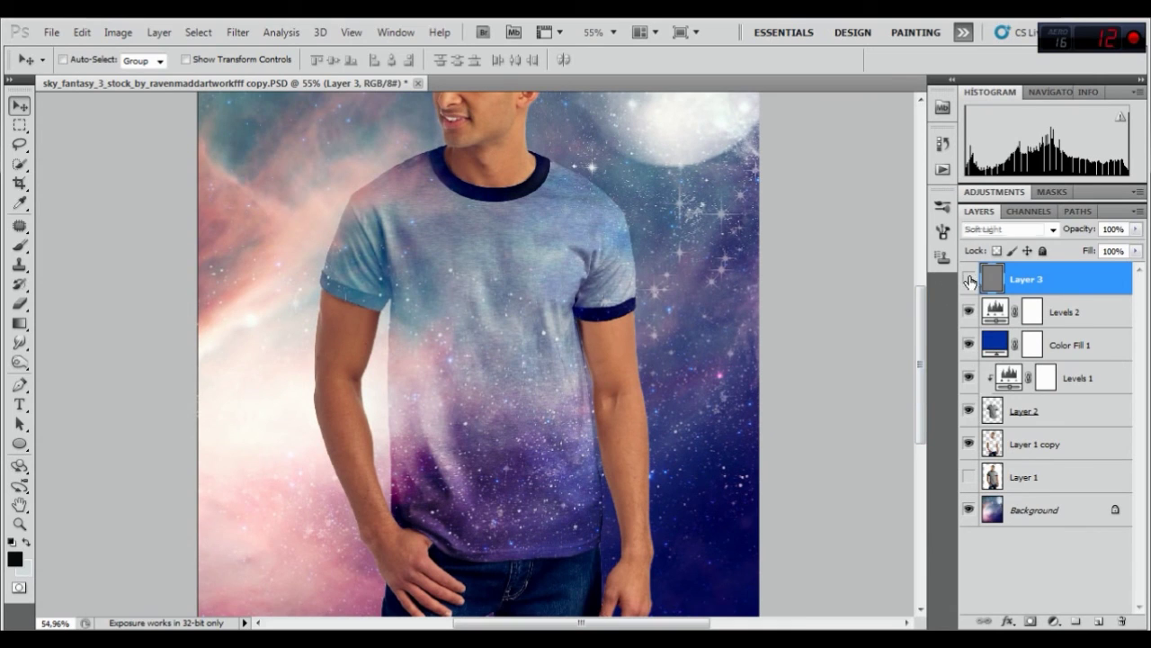
left_click(969, 280)
left_click(969, 279)
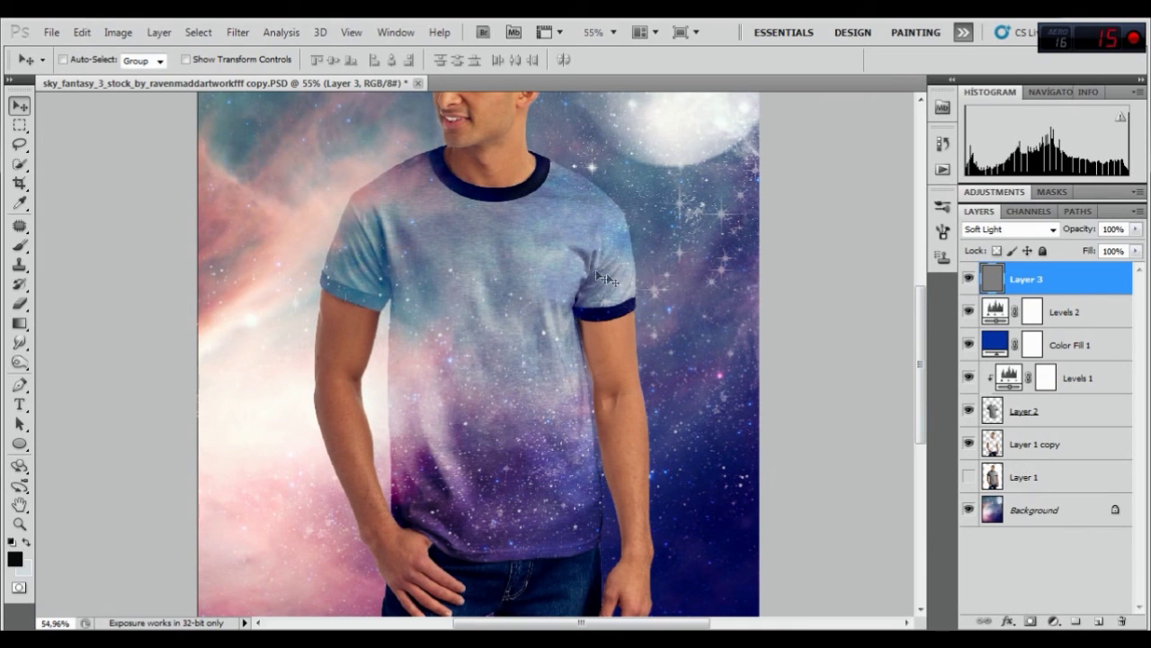
scroll(522, 241, "down", 3)
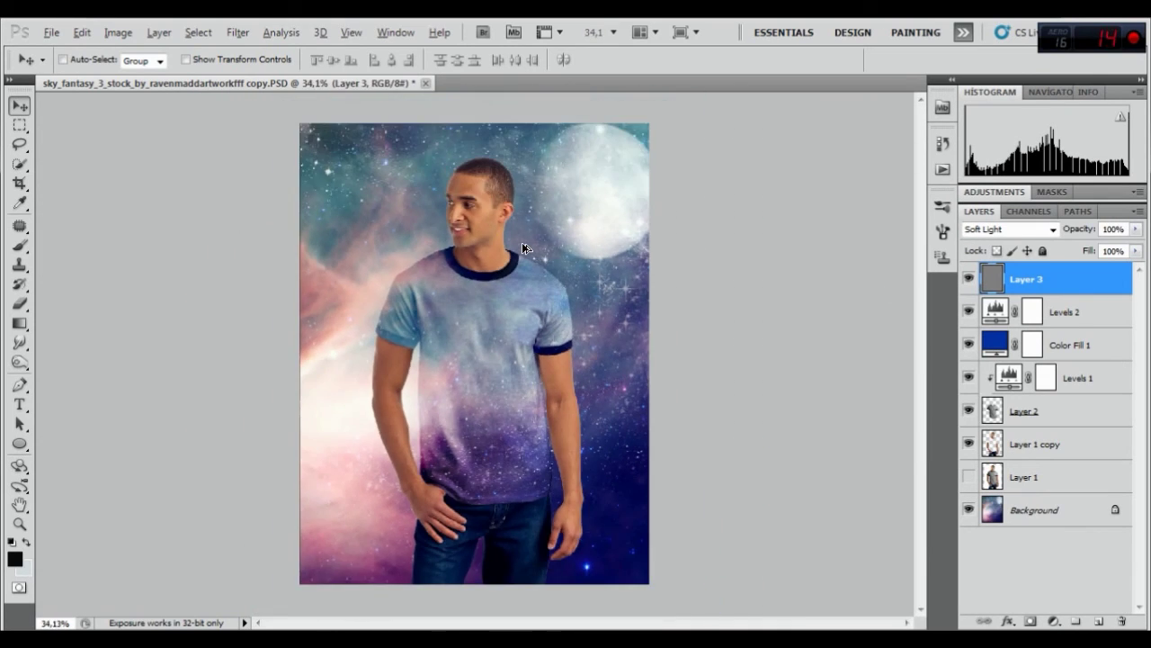
scroll(522, 242, "down", 1)
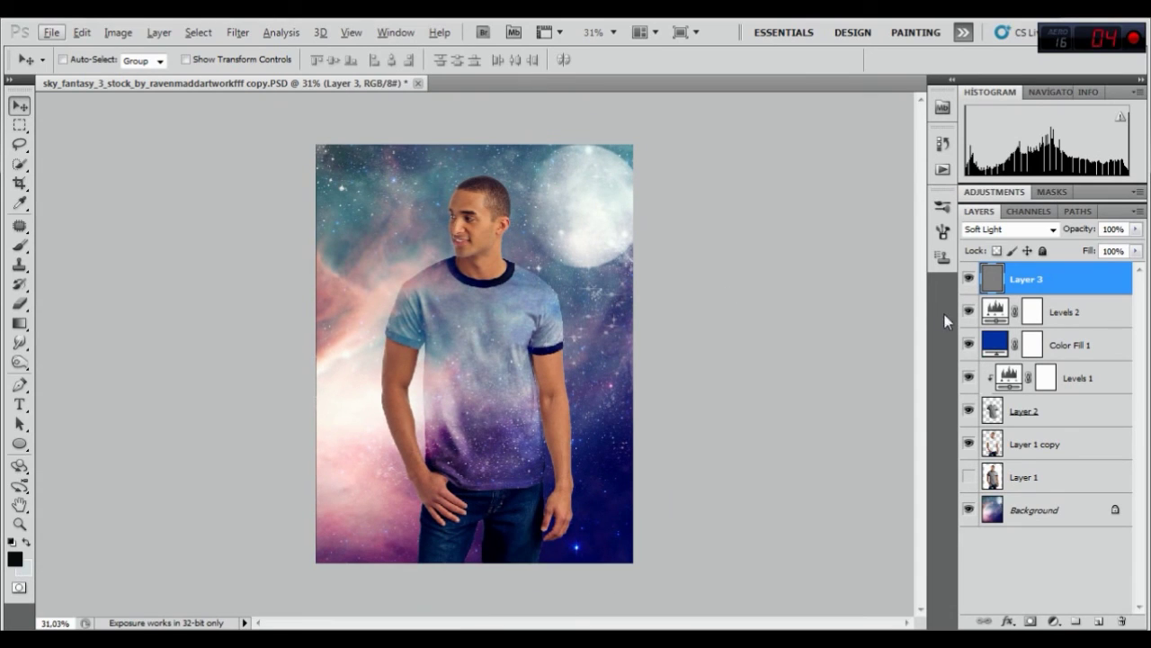
Crop a thin strip off the image's sides and fit the result in the window
left_click(19, 182)
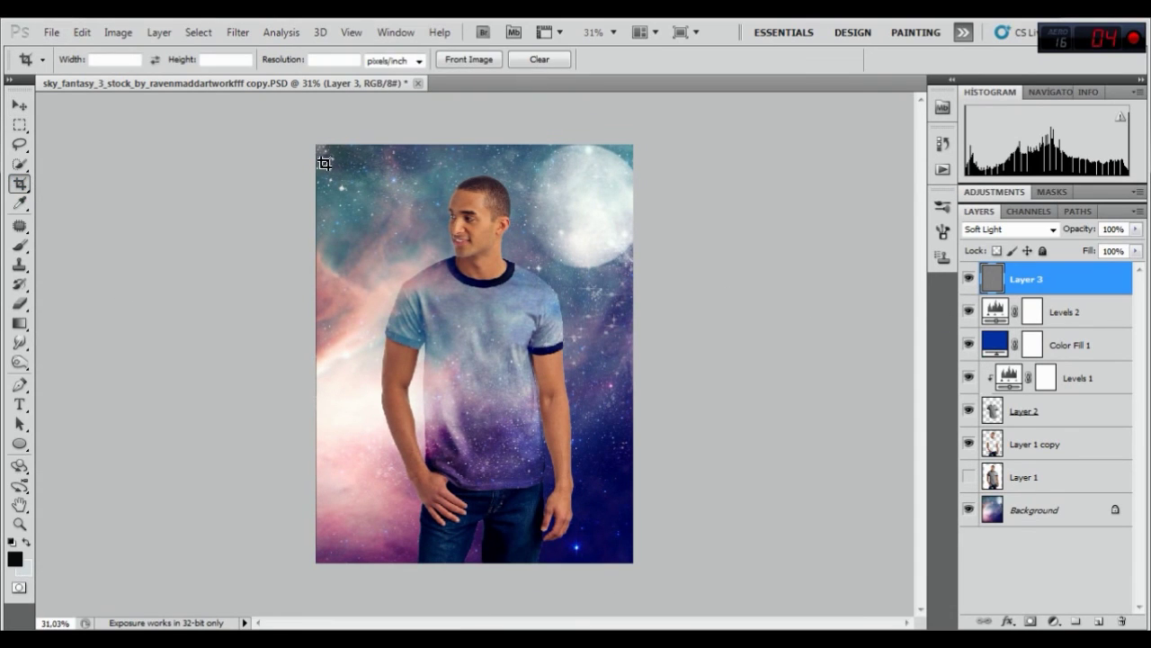
left_click_drag(322, 154, 385, 239)
left_click_drag(586, 506, 620, 554)
left_click_drag(620, 554, 623, 551)
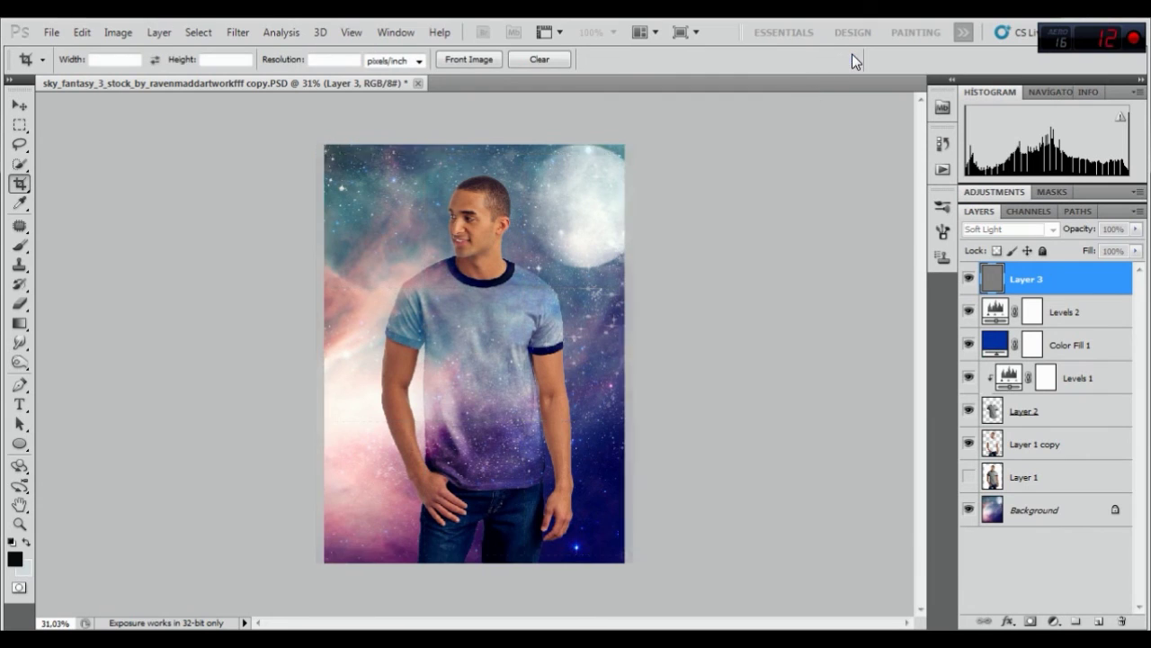
key("Return")
key("ctrl+0")
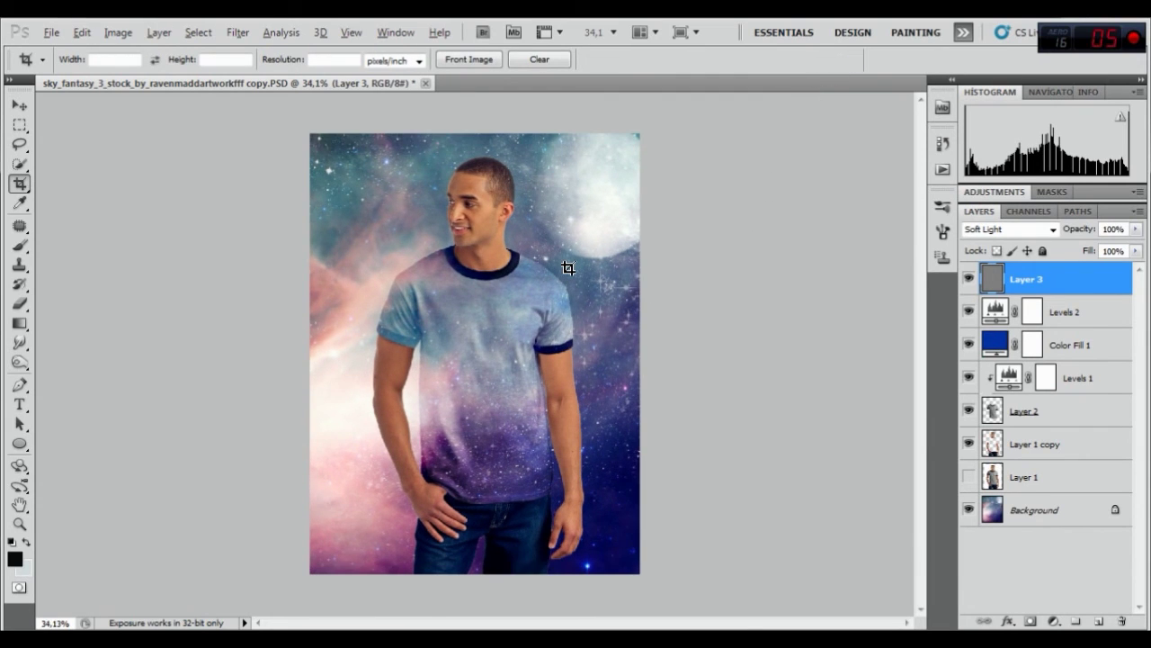
key("ctrl+0")
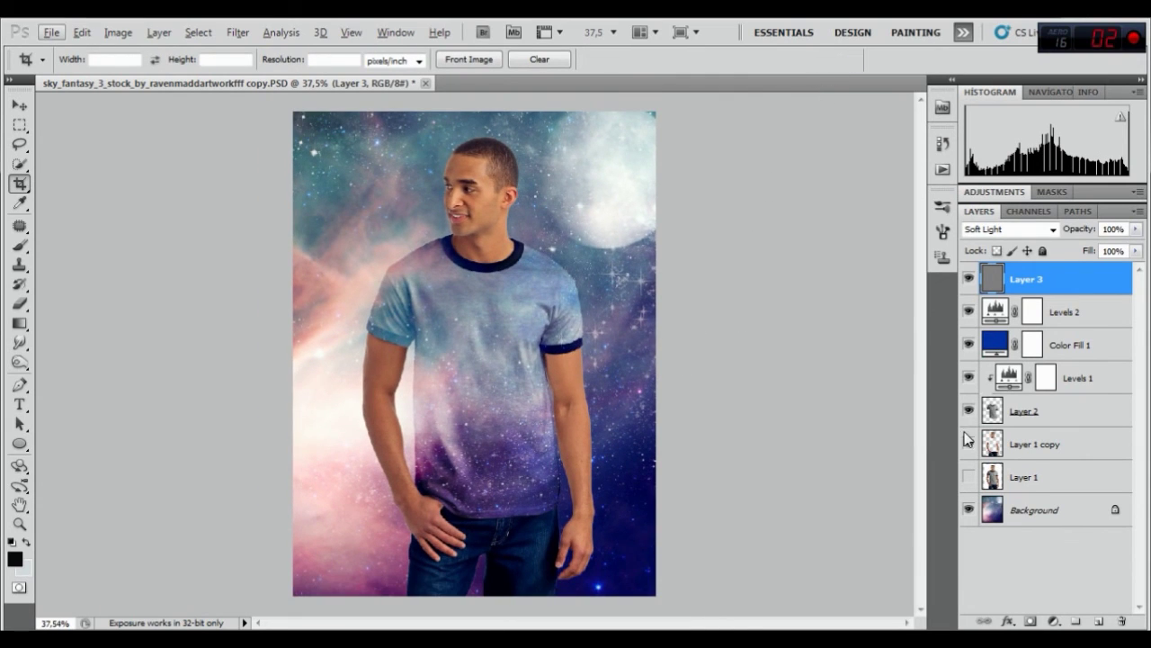
Toggle Layer 2, then hide Layer 1 copy so the galaxy shirt floats alone
left_click(968, 410)
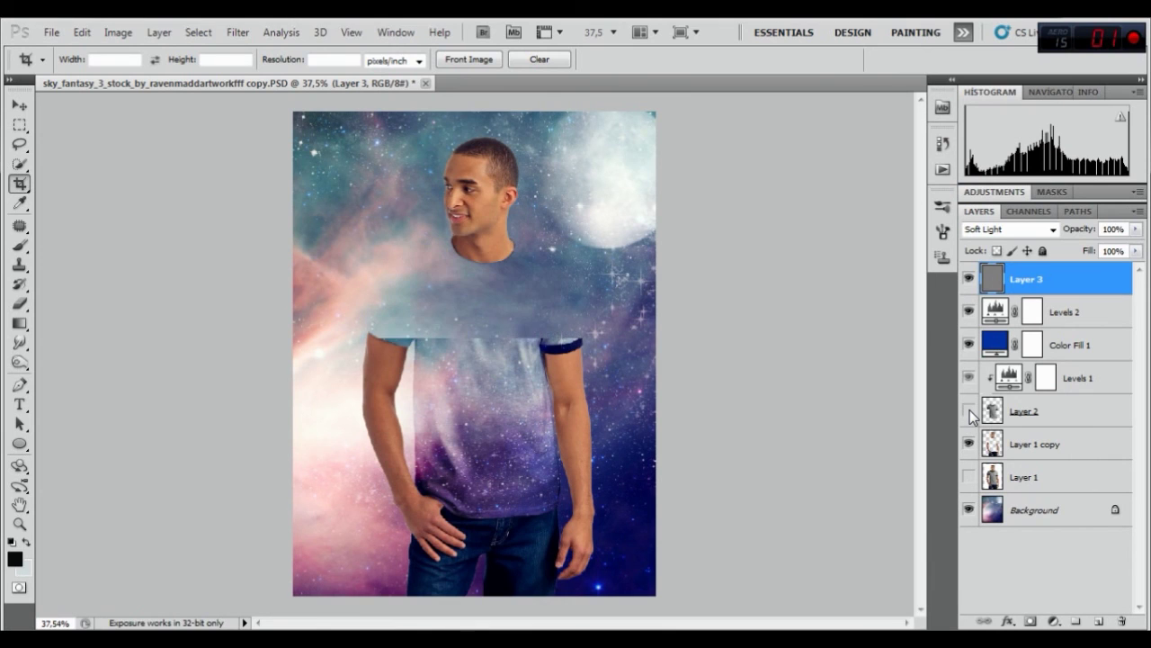
left_click(968, 410)
left_click(969, 444)
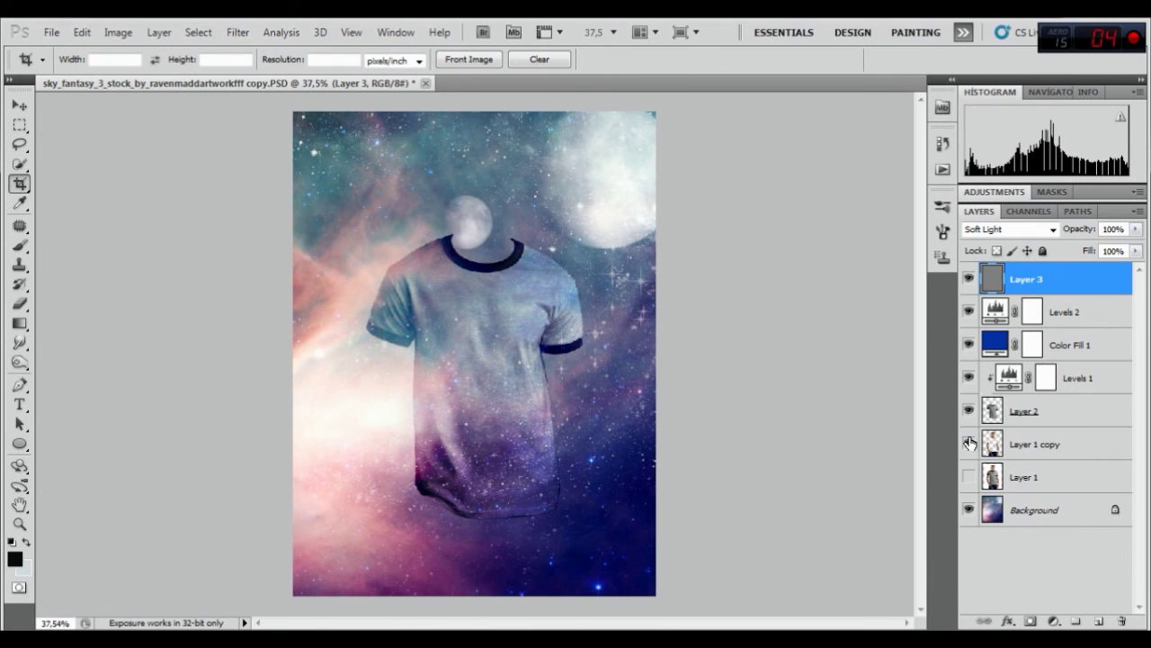